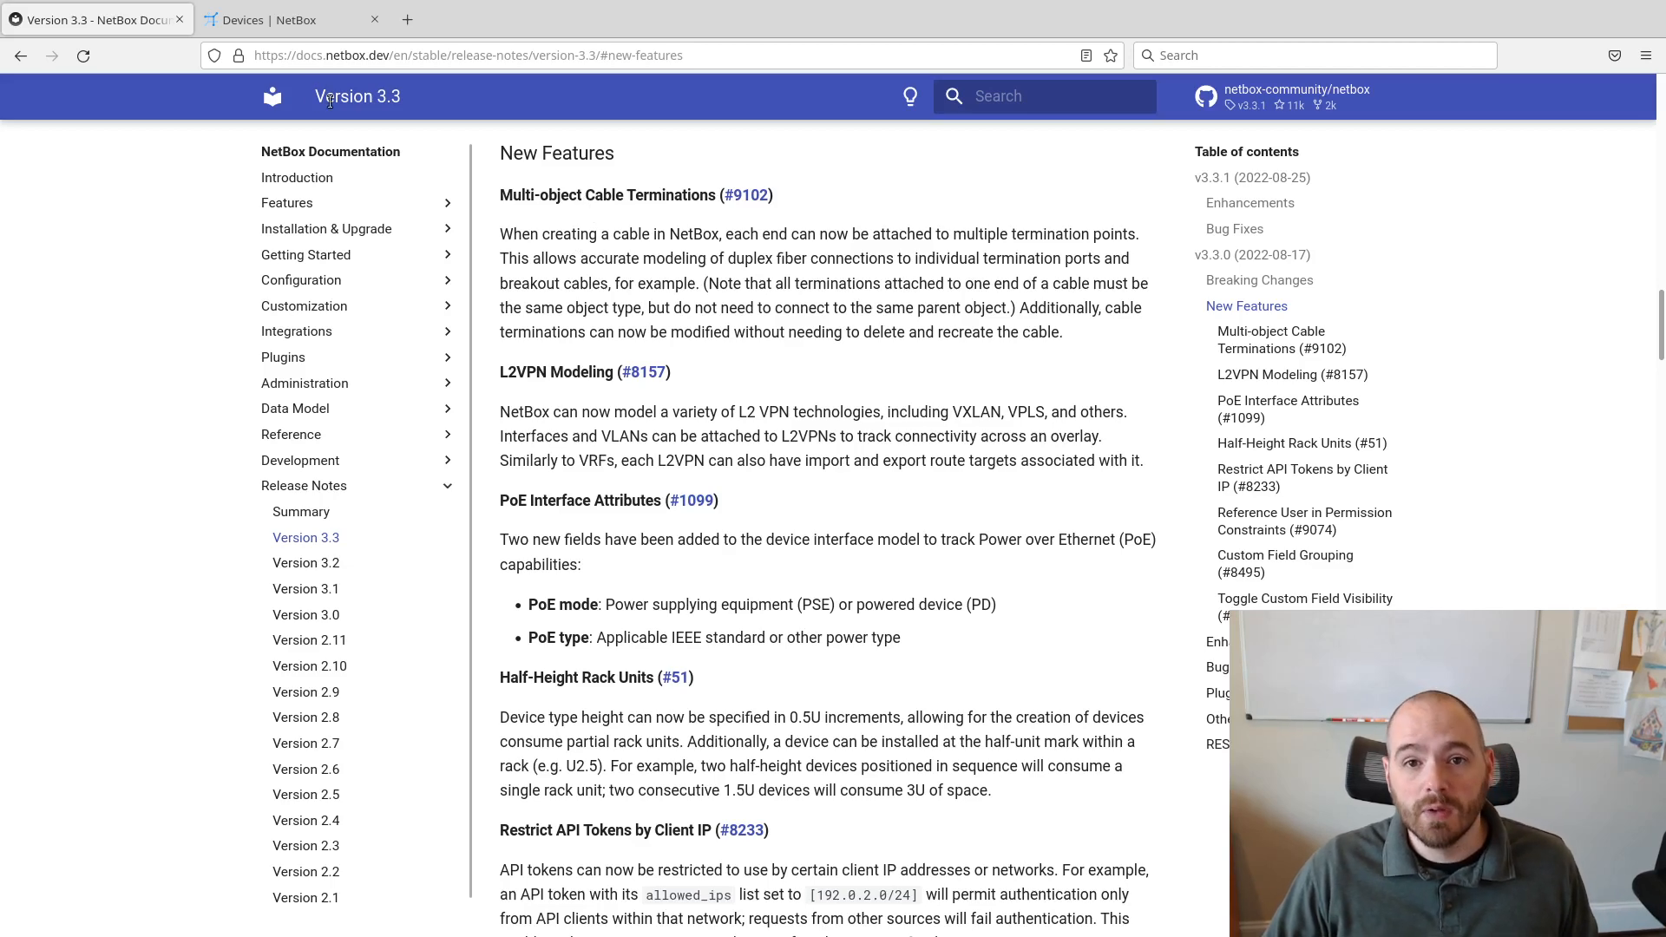
Examine panel1's rear ports and front ports in NetBox, including port types and rear-port mappings, and close the device page.
click(278, 21)
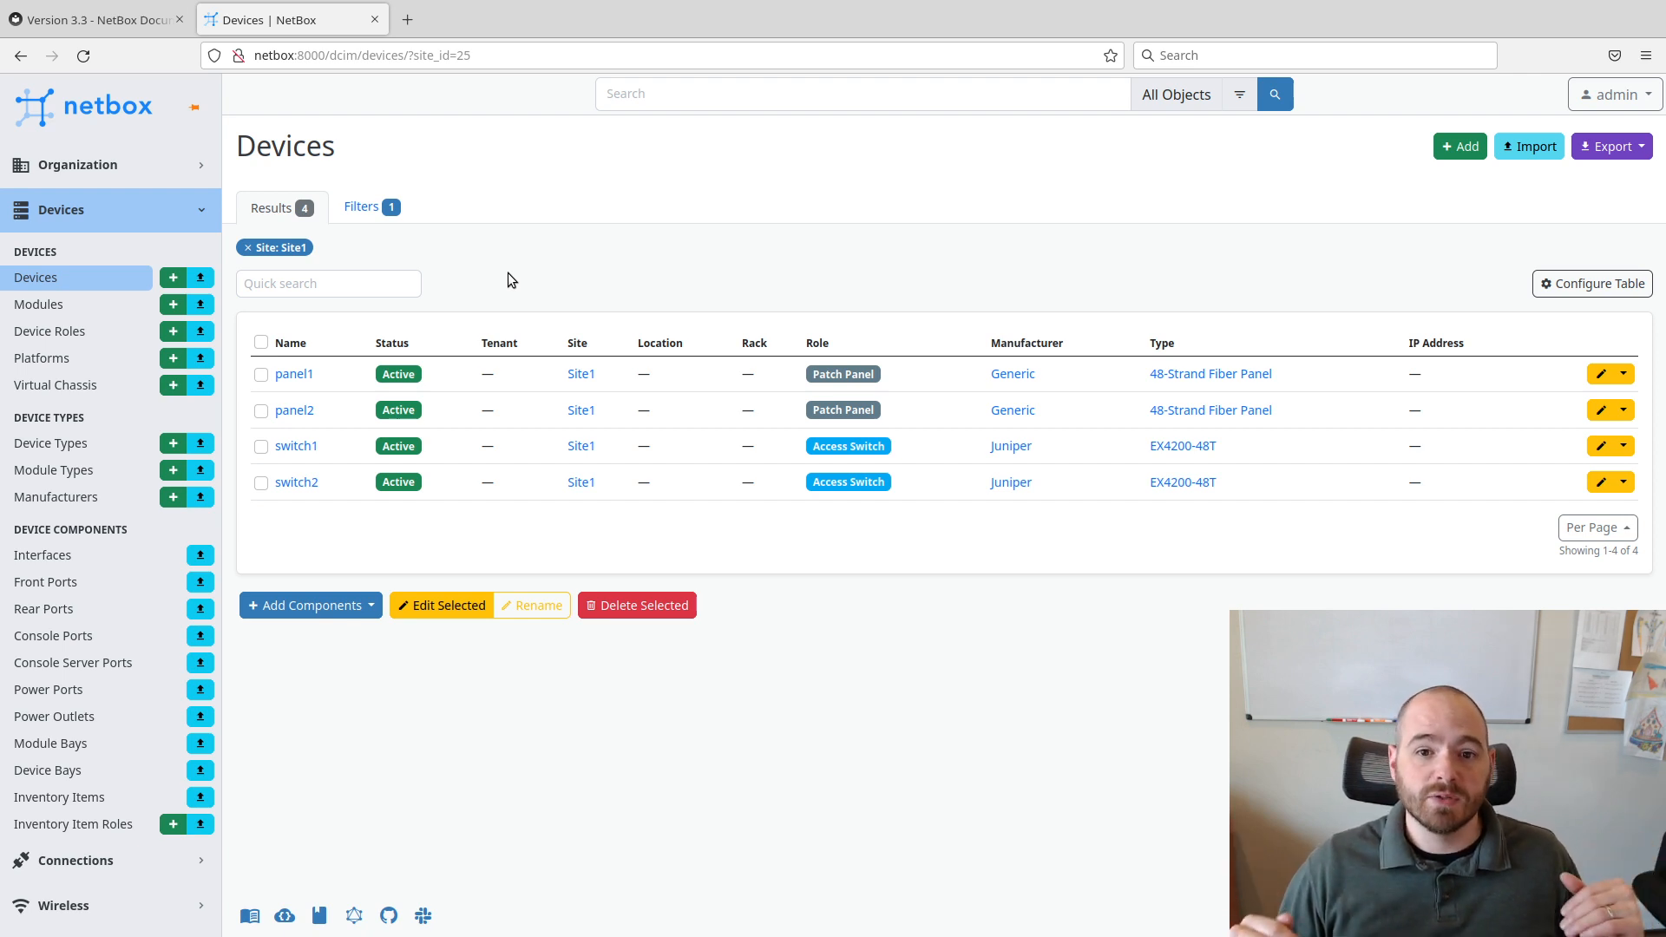
middle_click(299, 375)
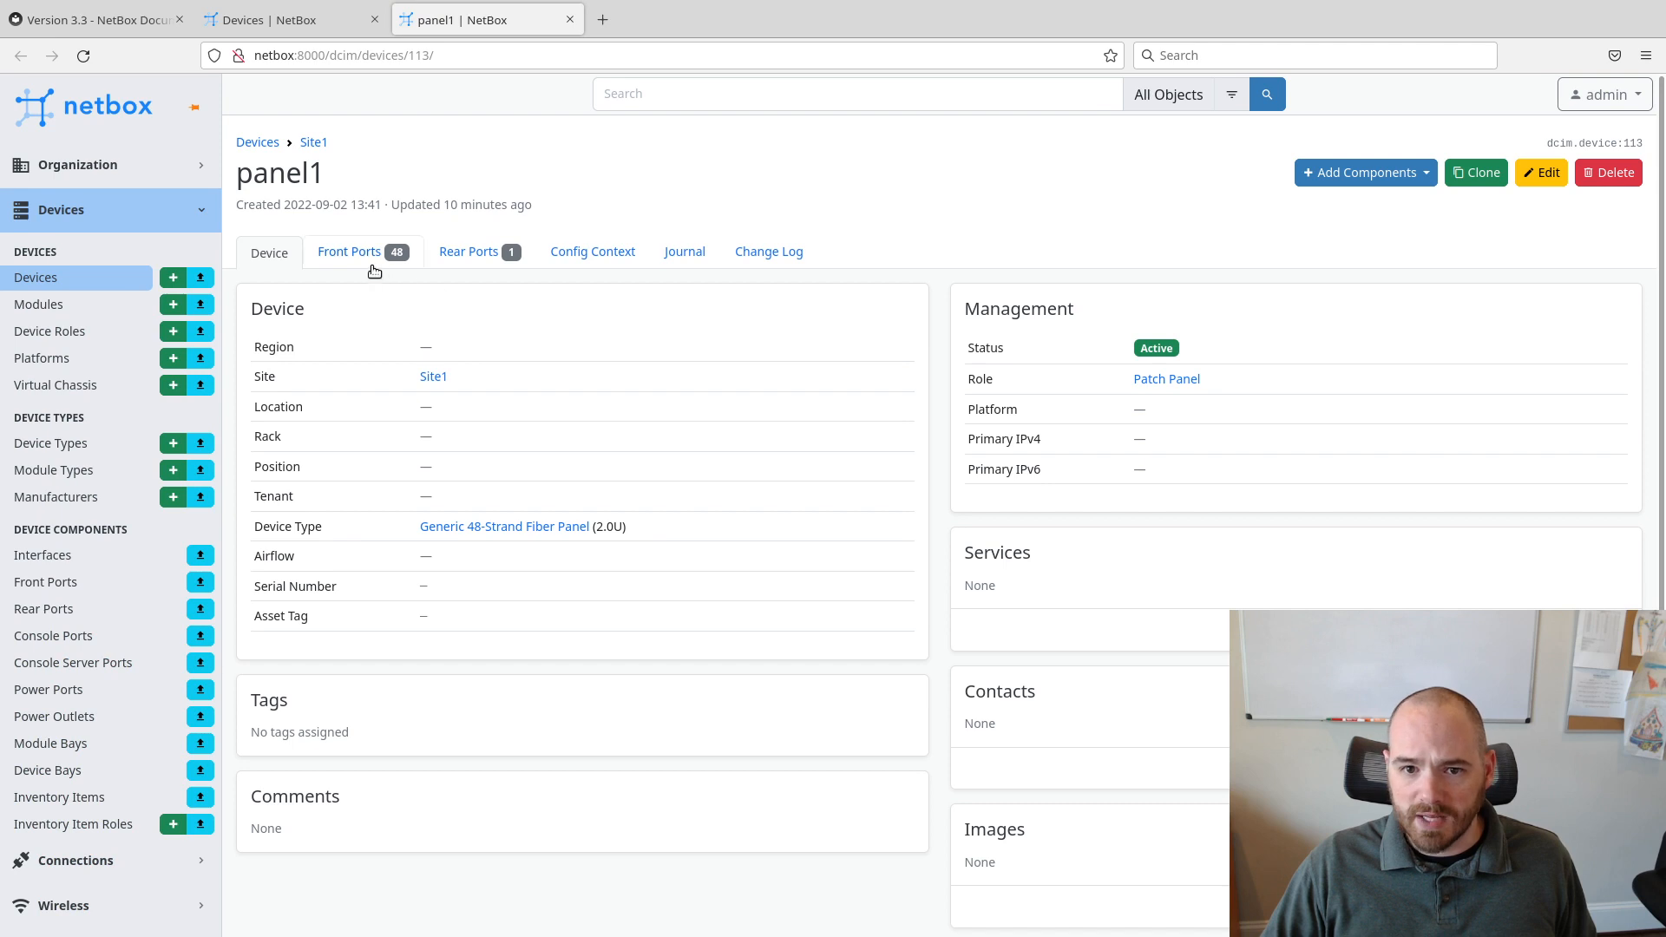
click(468, 260)
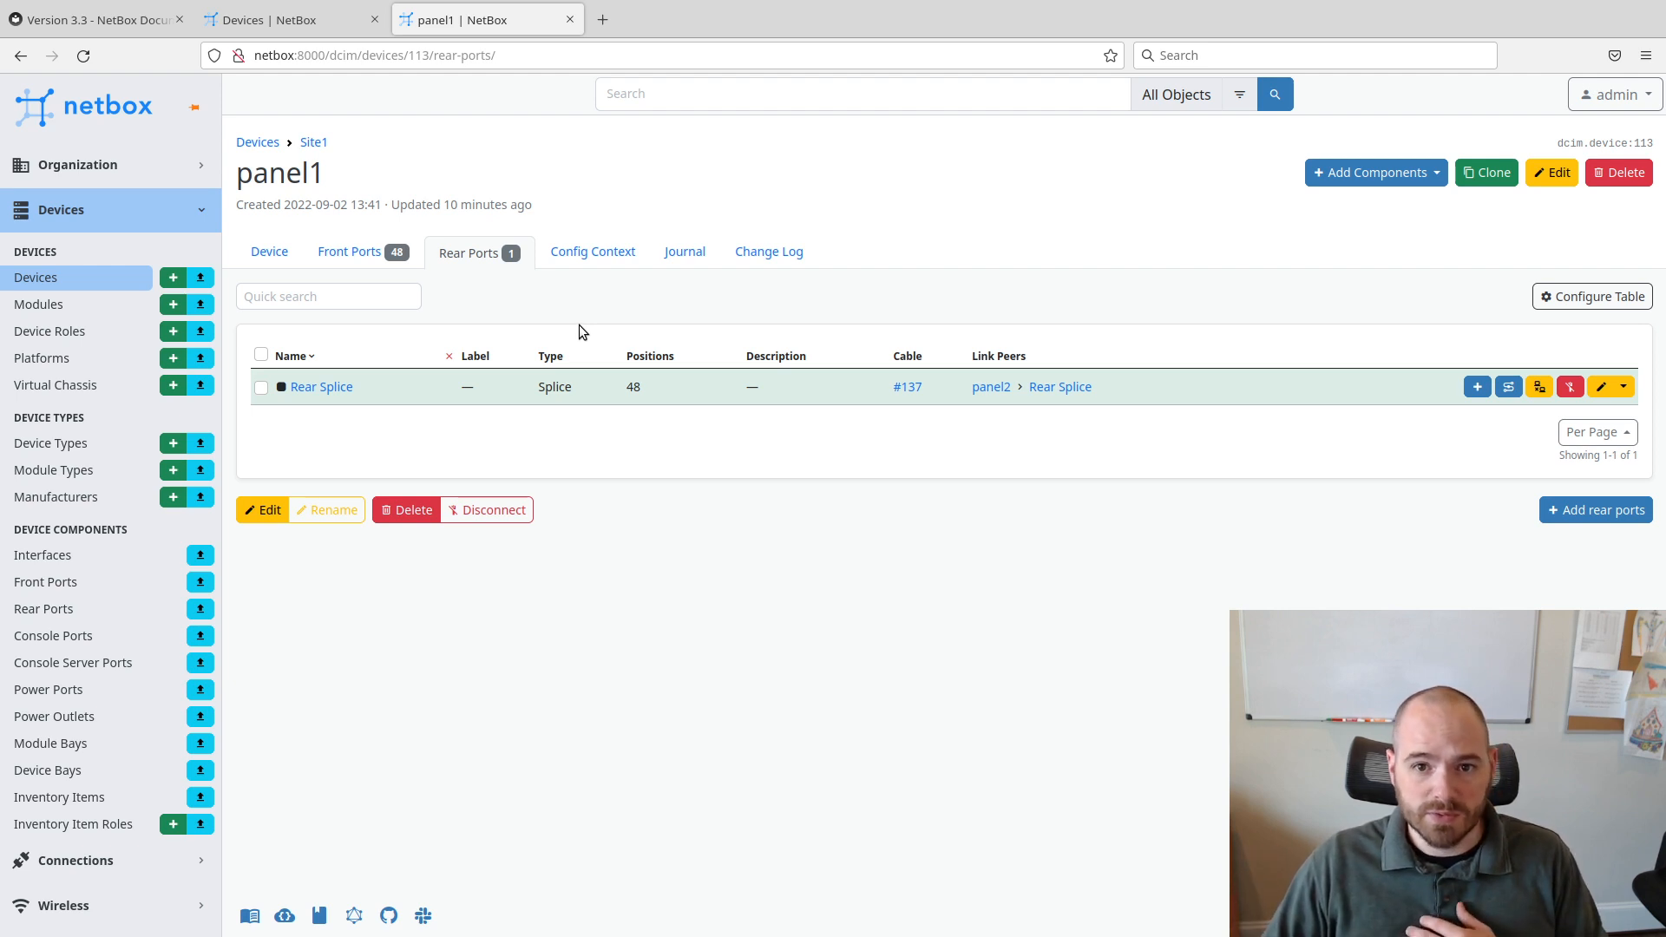
click(379, 268)
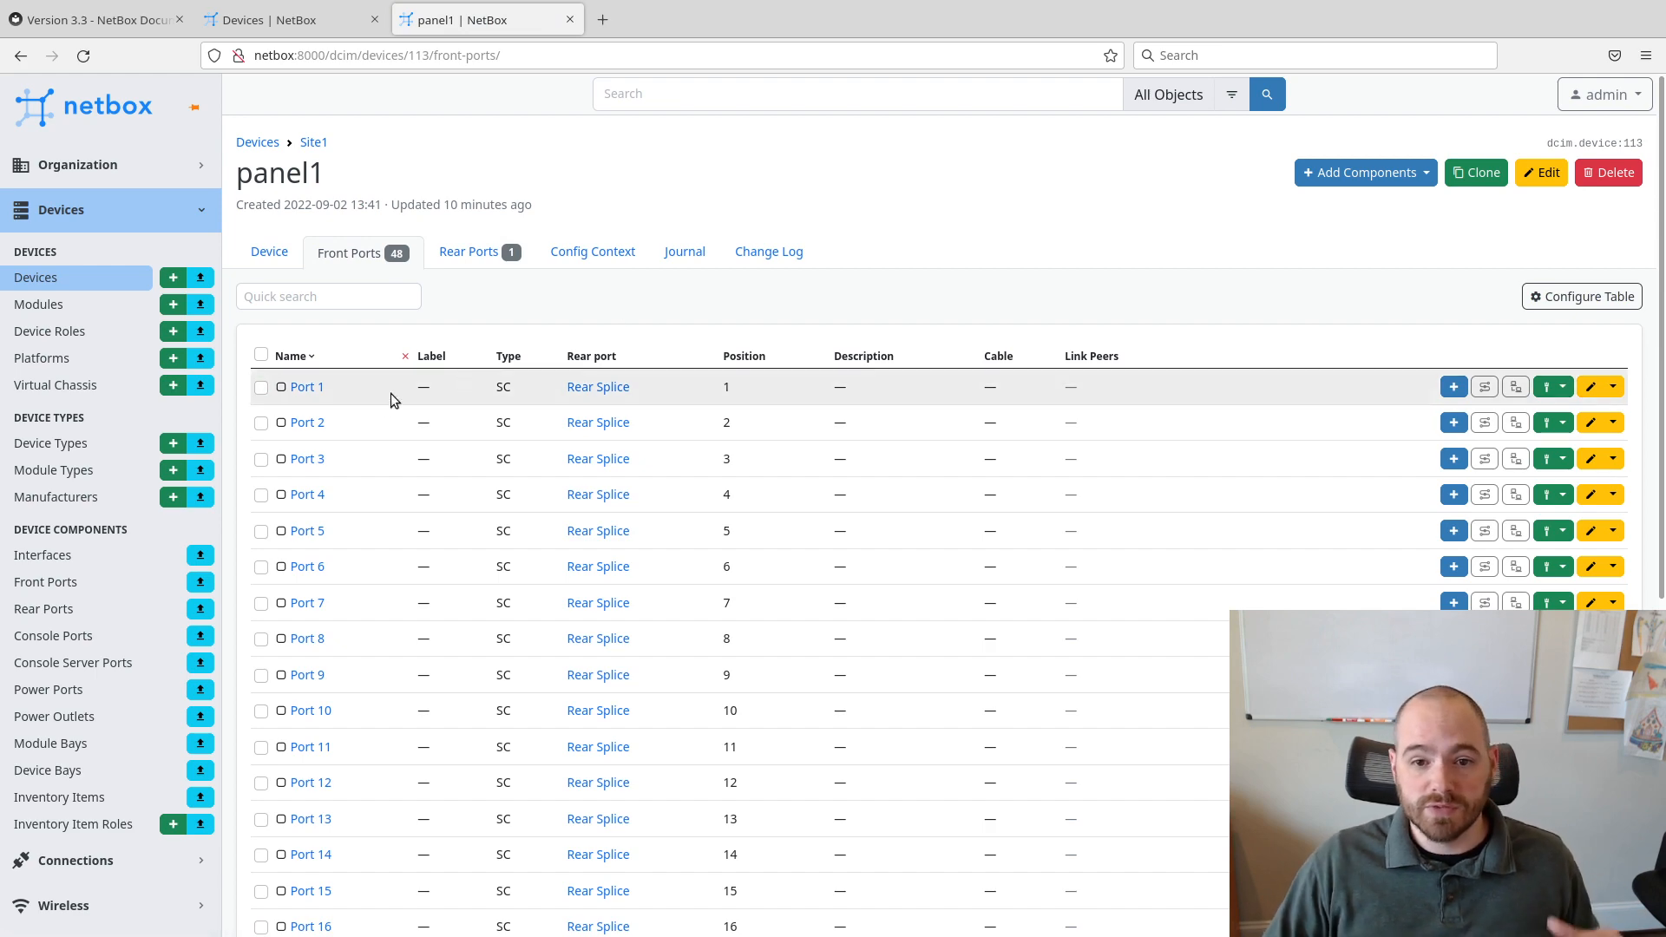
scroll(346, 591, down, 5)
scroll(350, 586, up, 5)
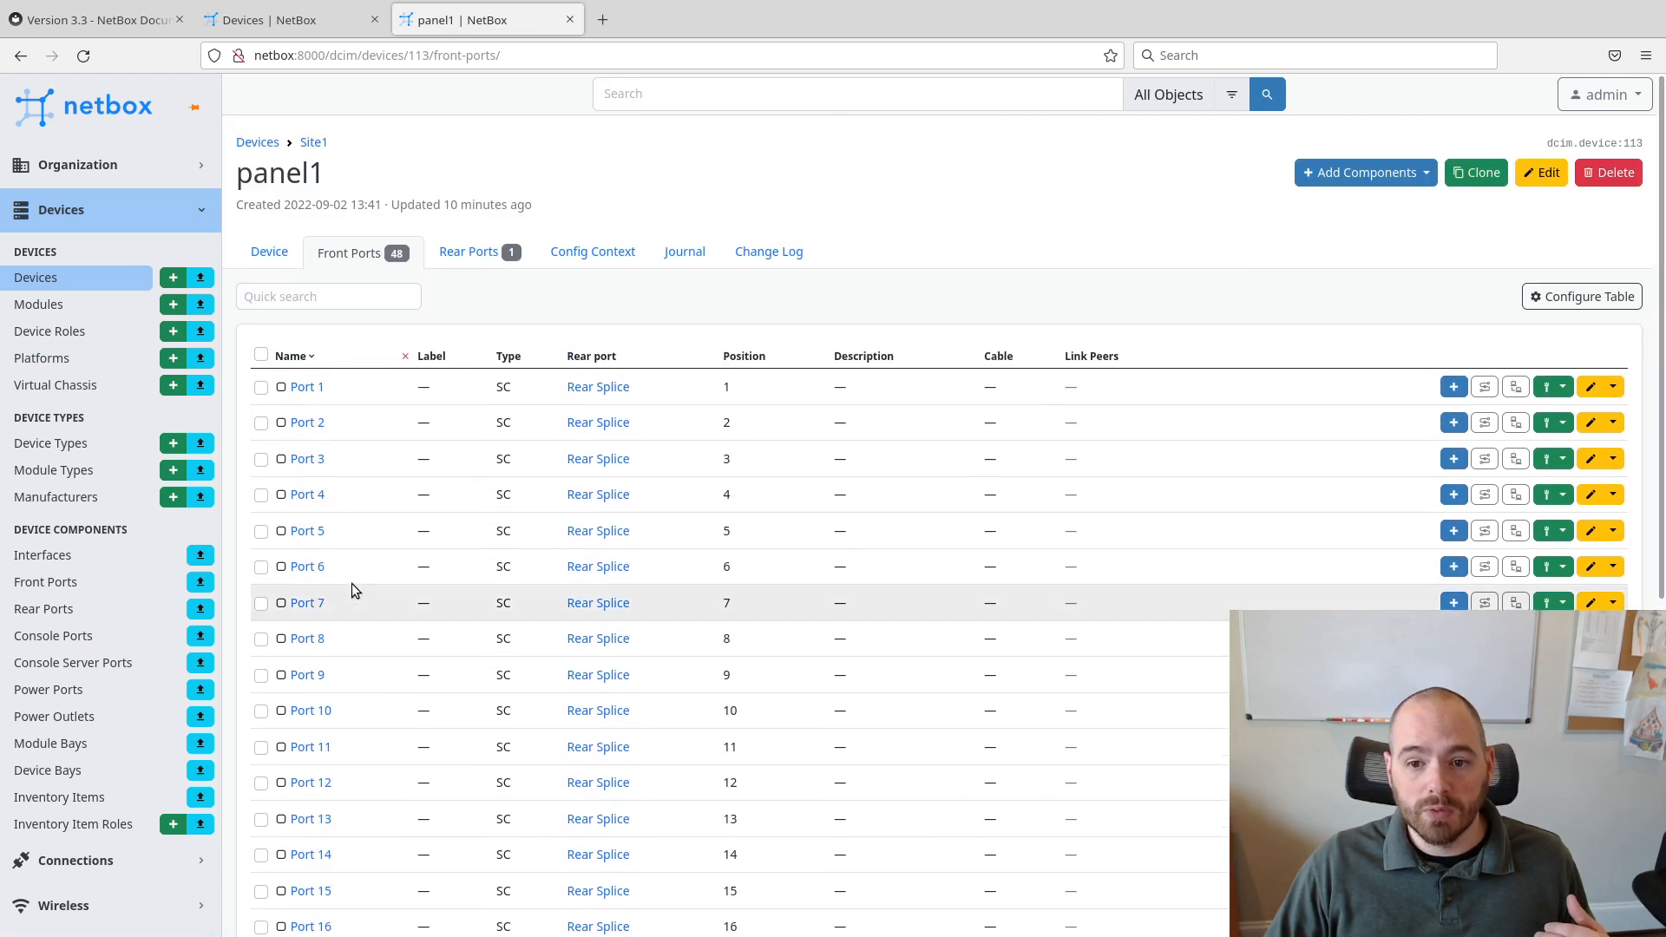
double_click(502, 388)
click(605, 318)
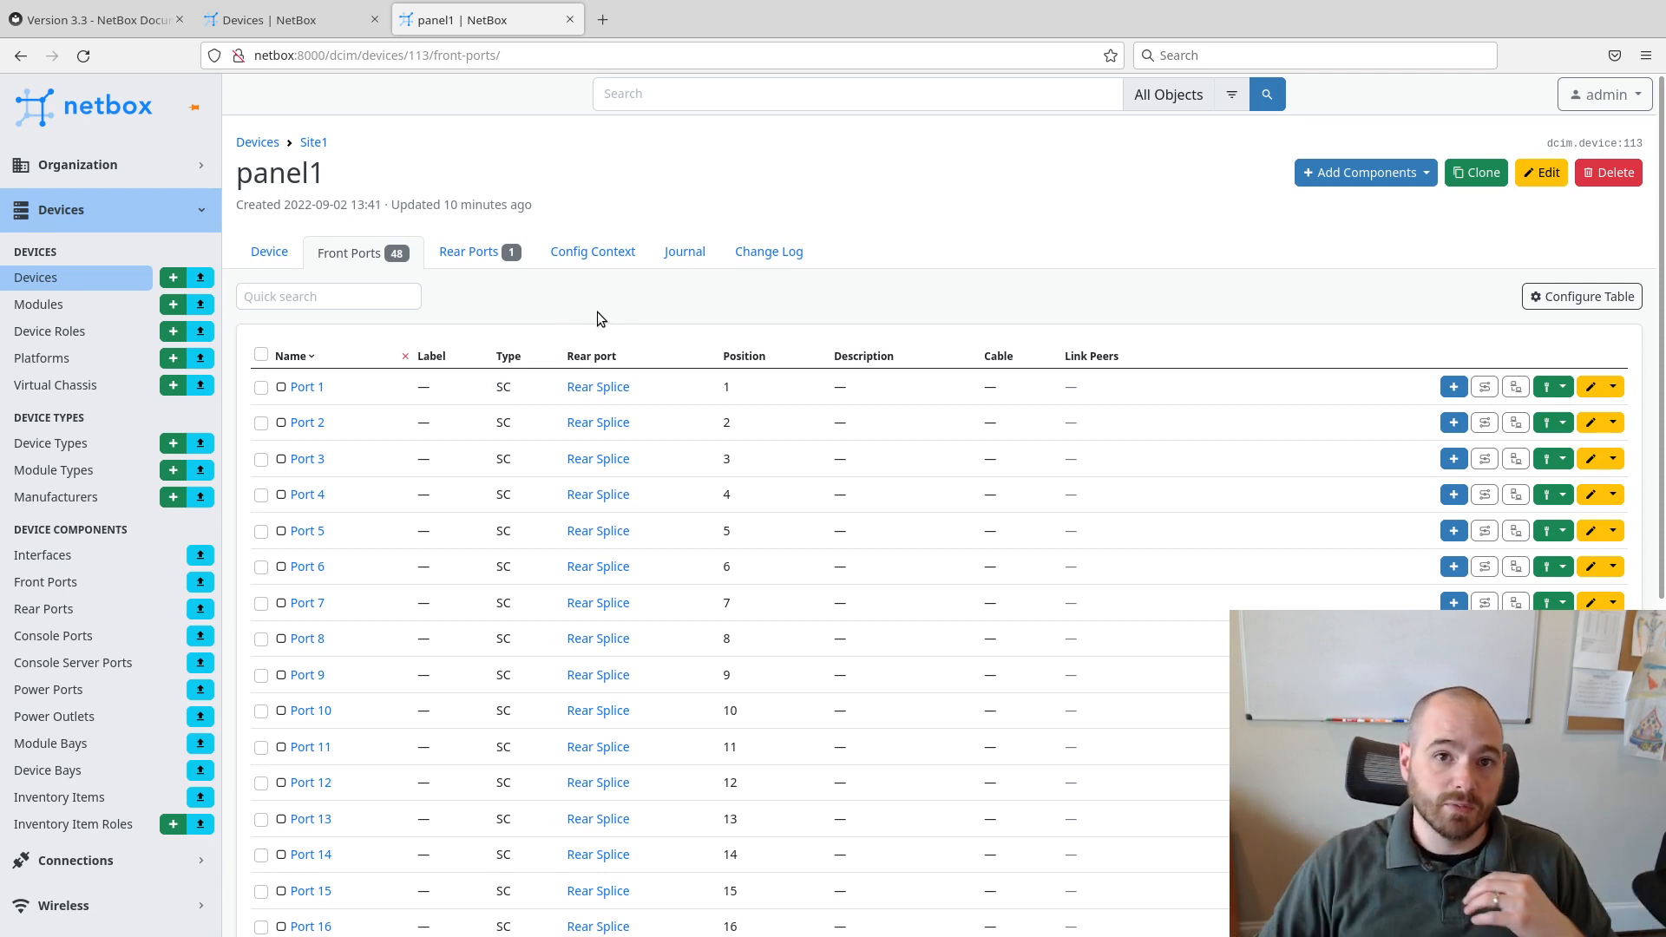
click(569, 19)
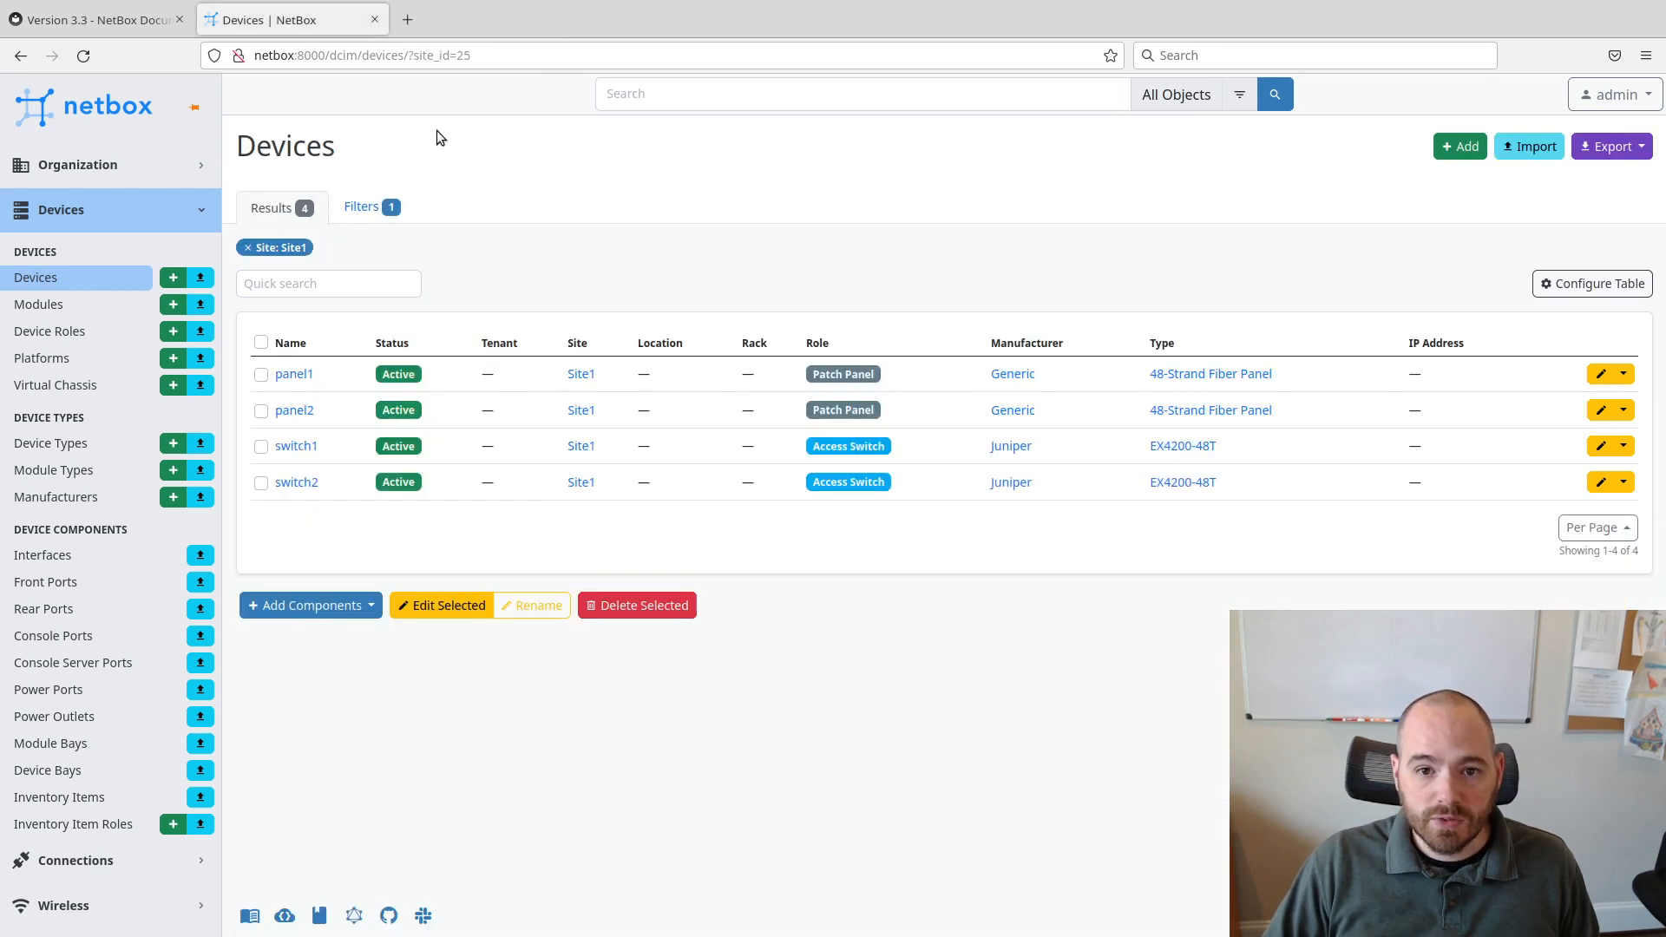
Start a cable from switch1's interface ge-0/0/0 to front ports Port 1 and Port 2 on panel1.
middle_click(297, 446)
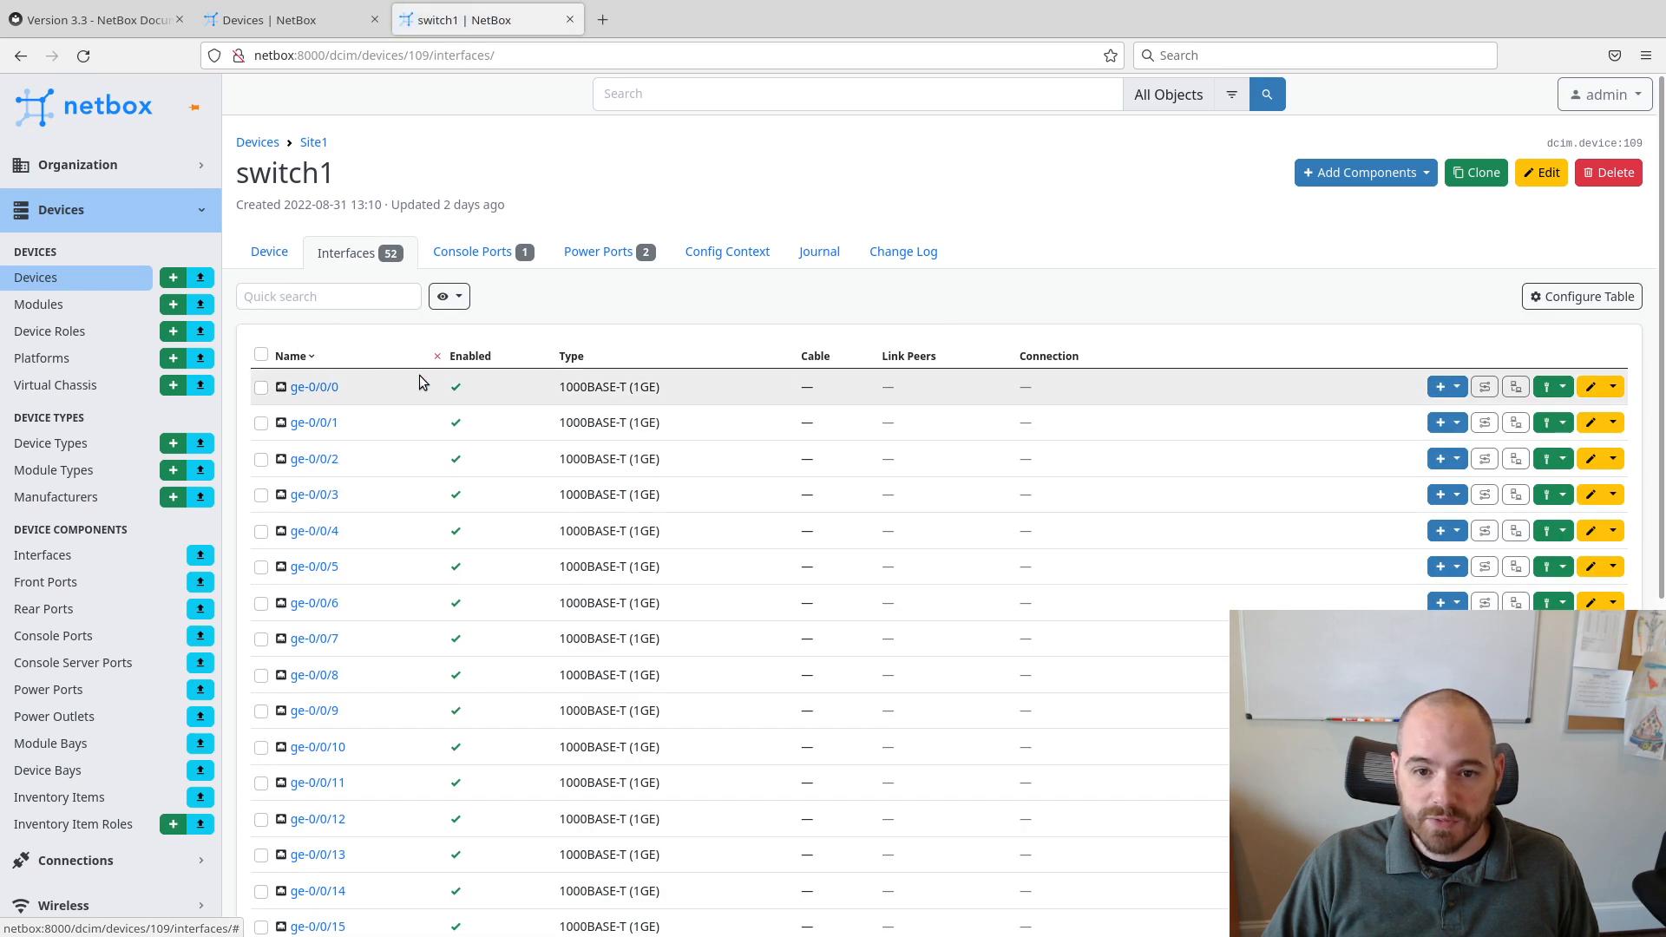
click(1553, 386)
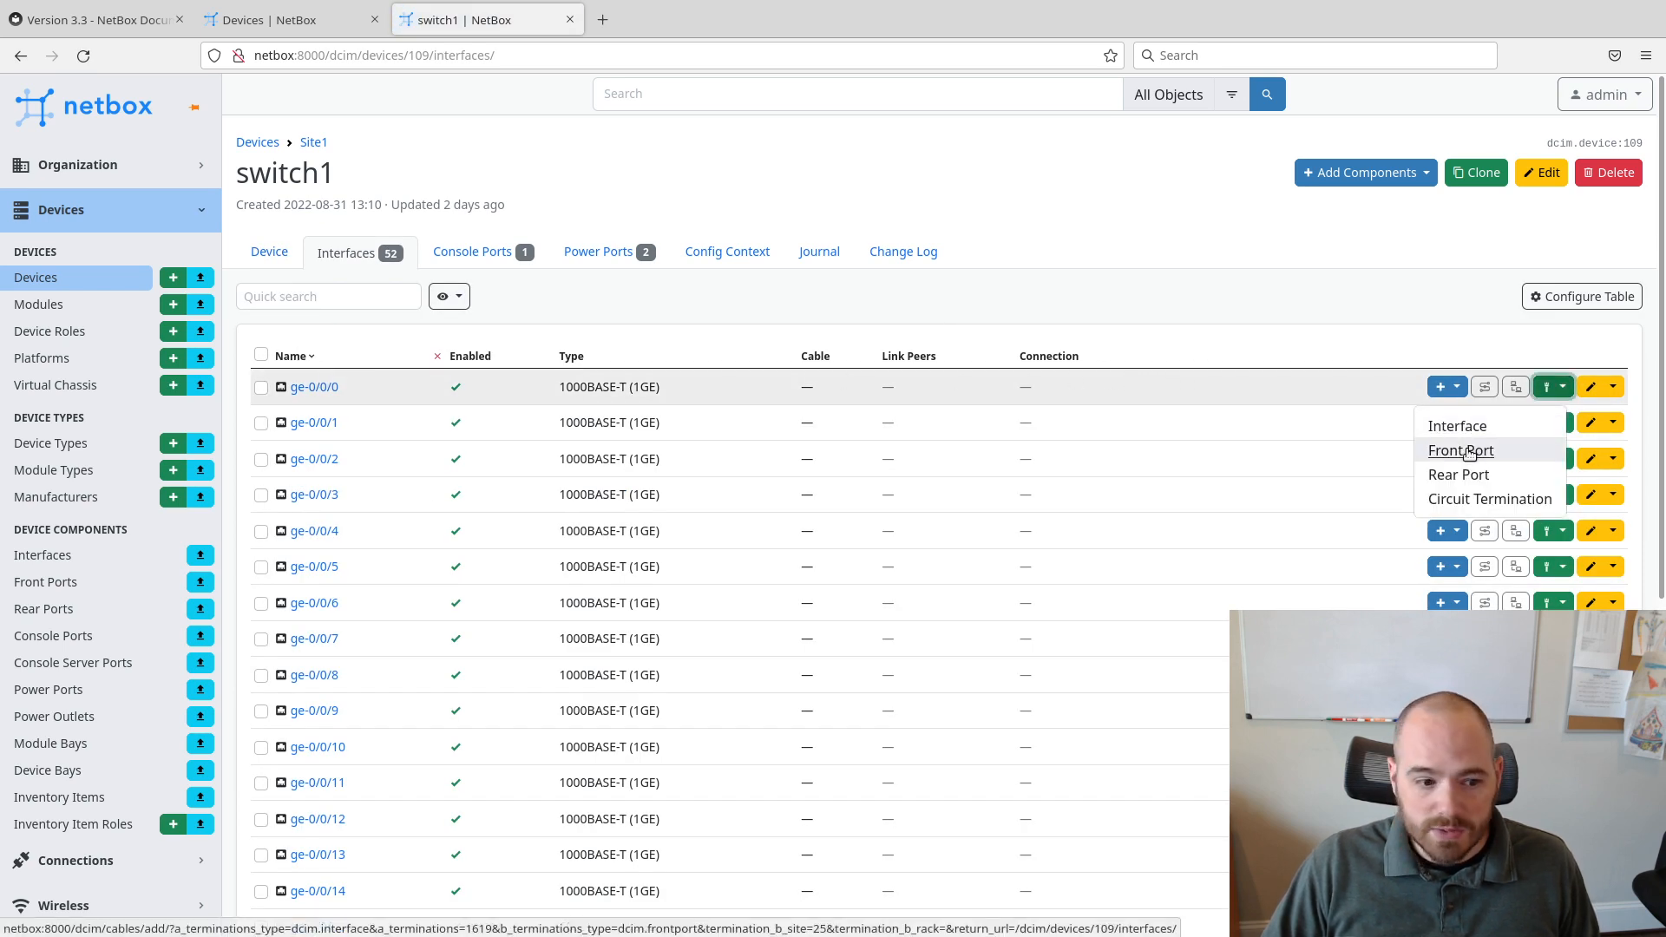
click(1466, 452)
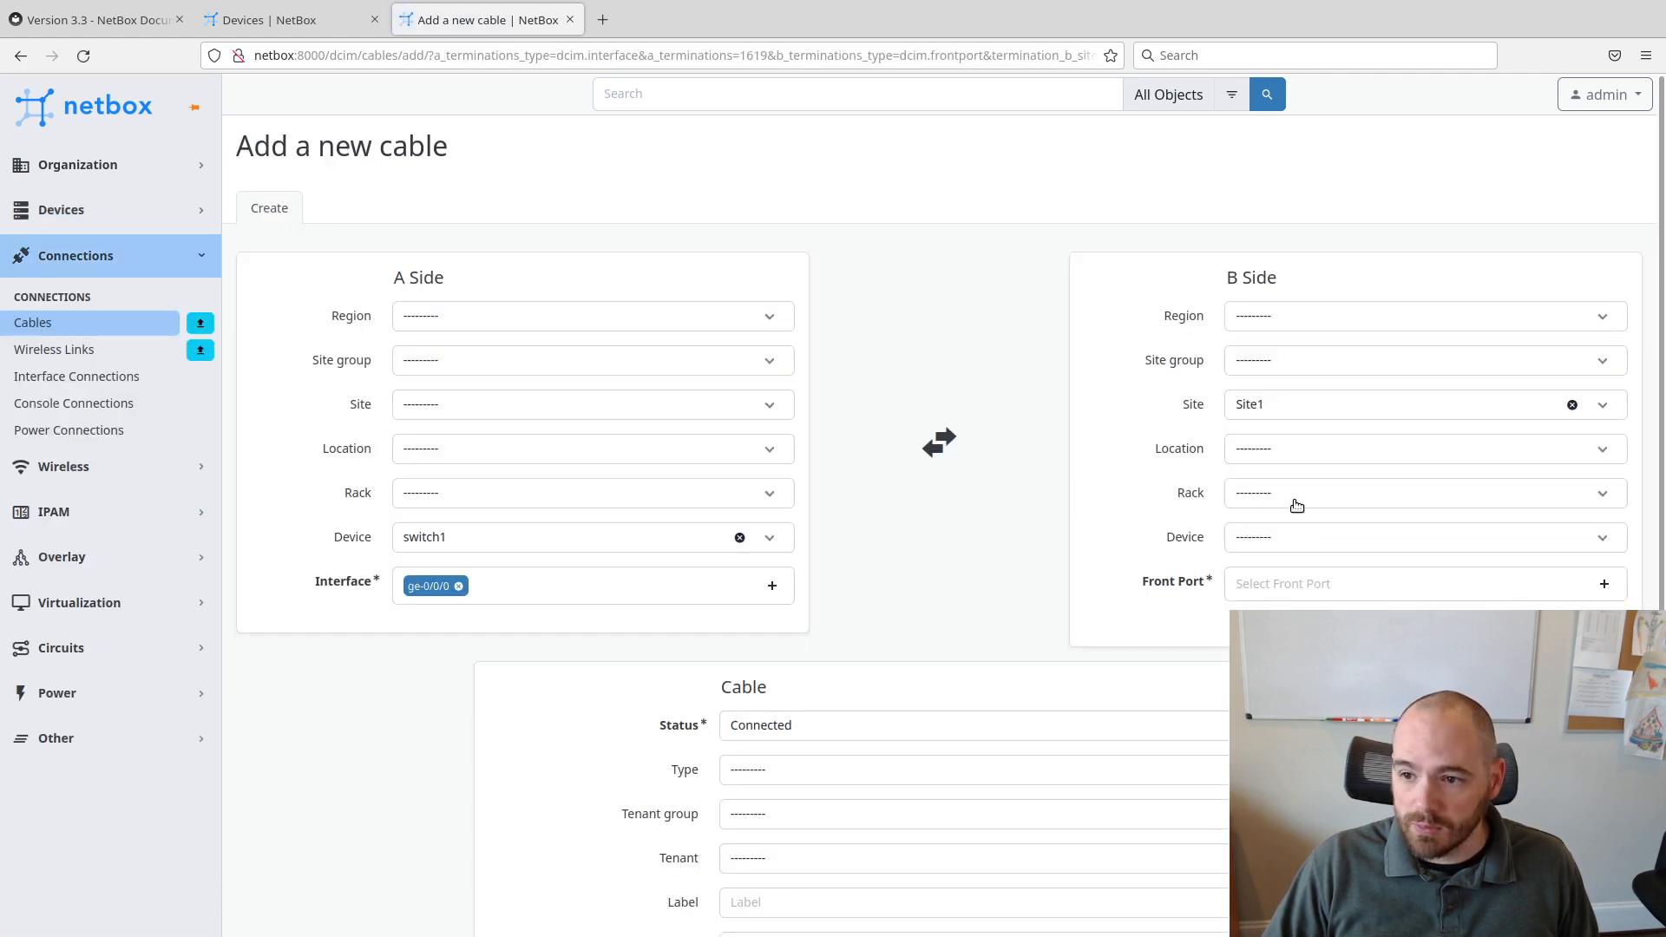
click(1297, 536)
click(1284, 611)
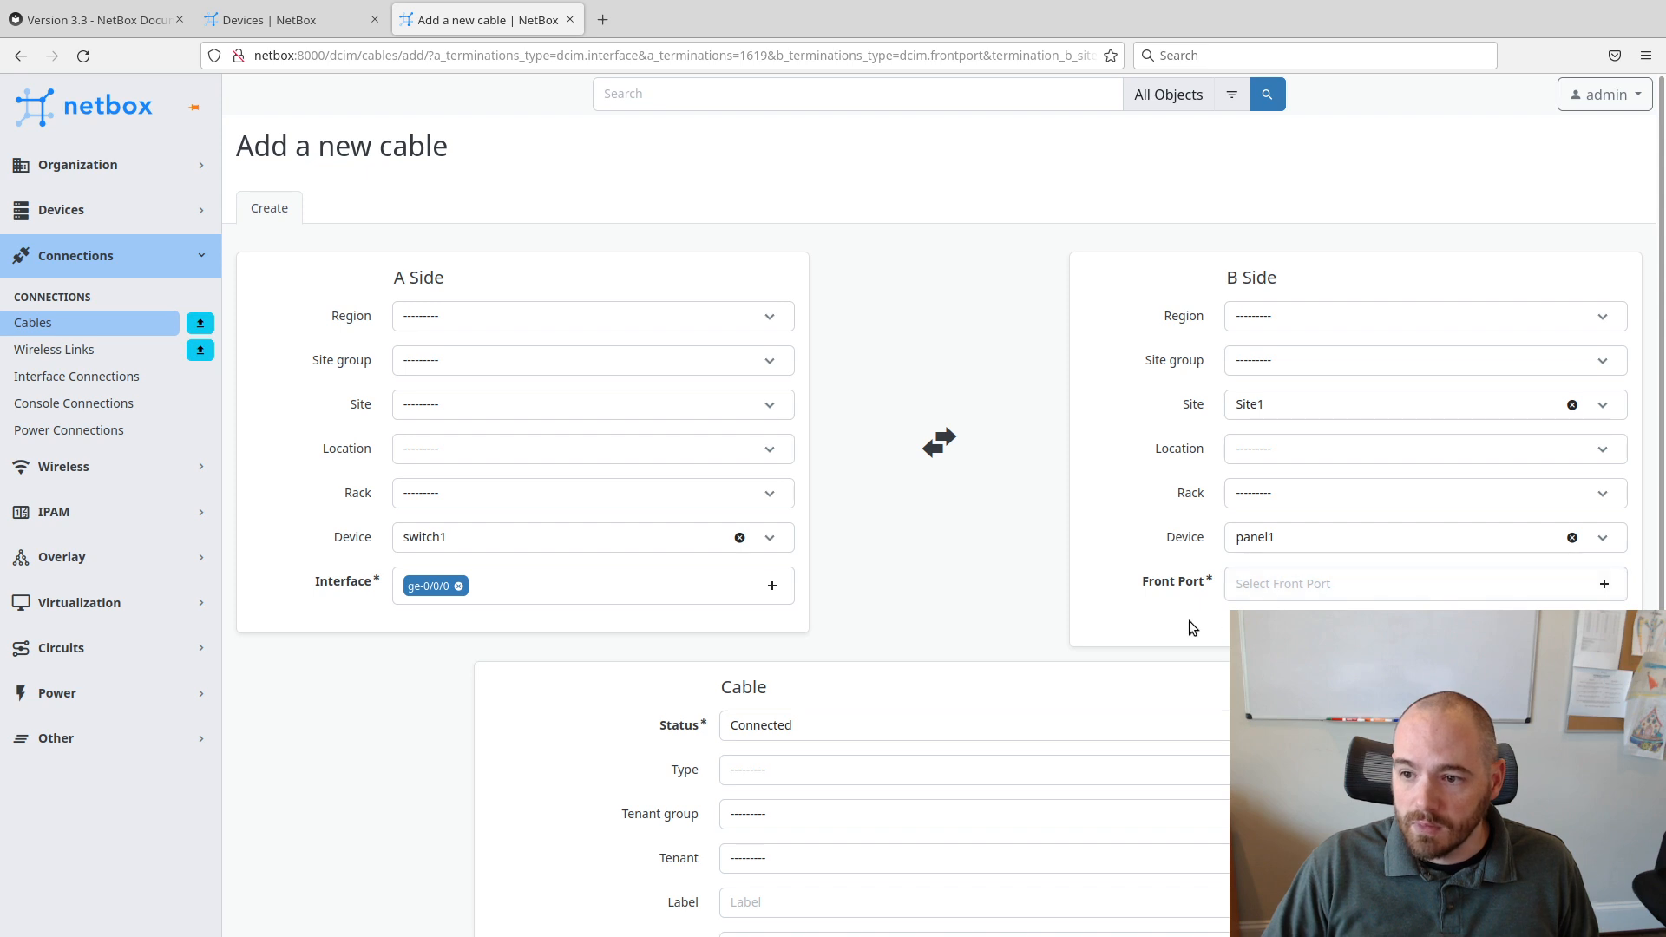
click(1258, 583)
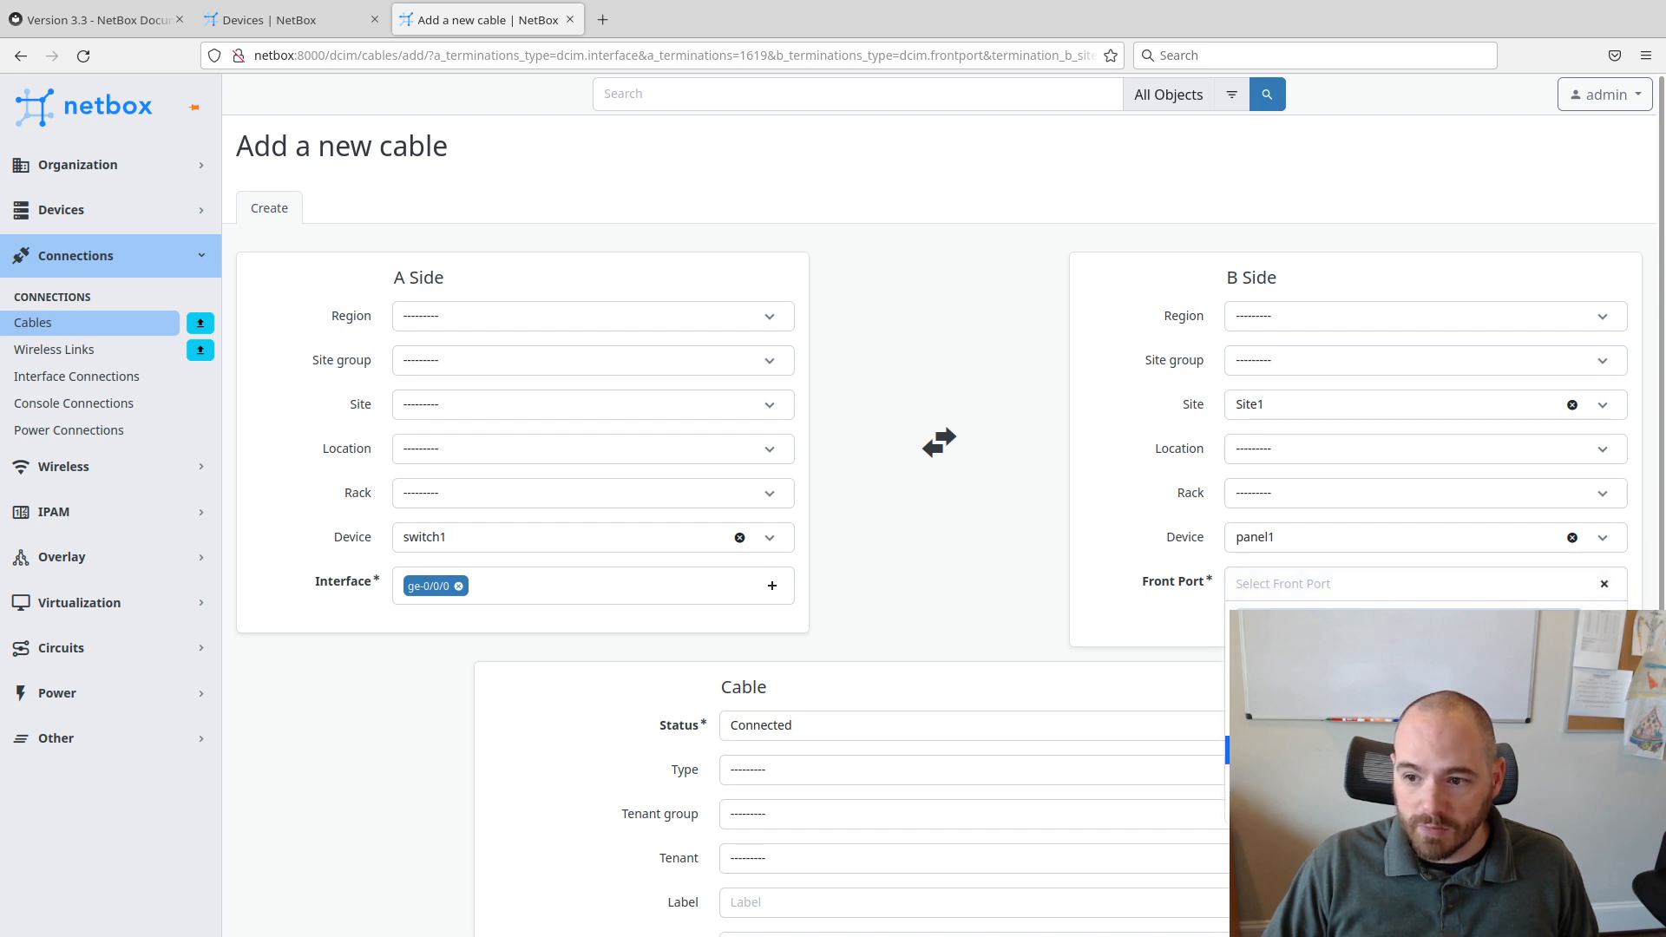
click(1267, 665)
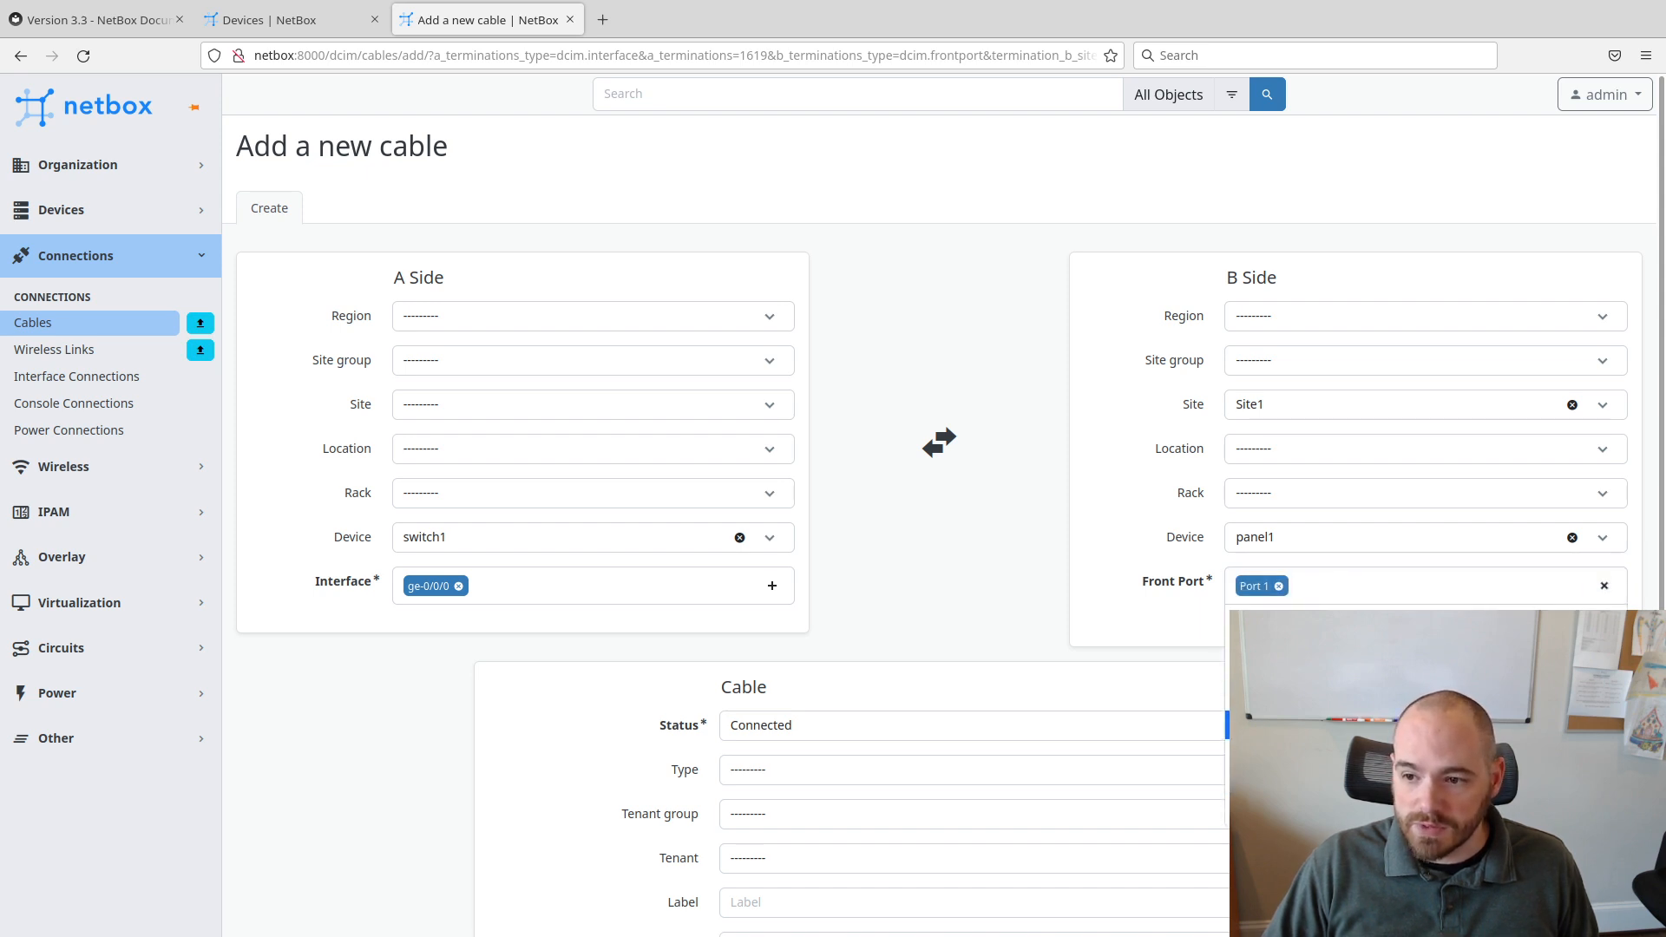
click(1236, 694)
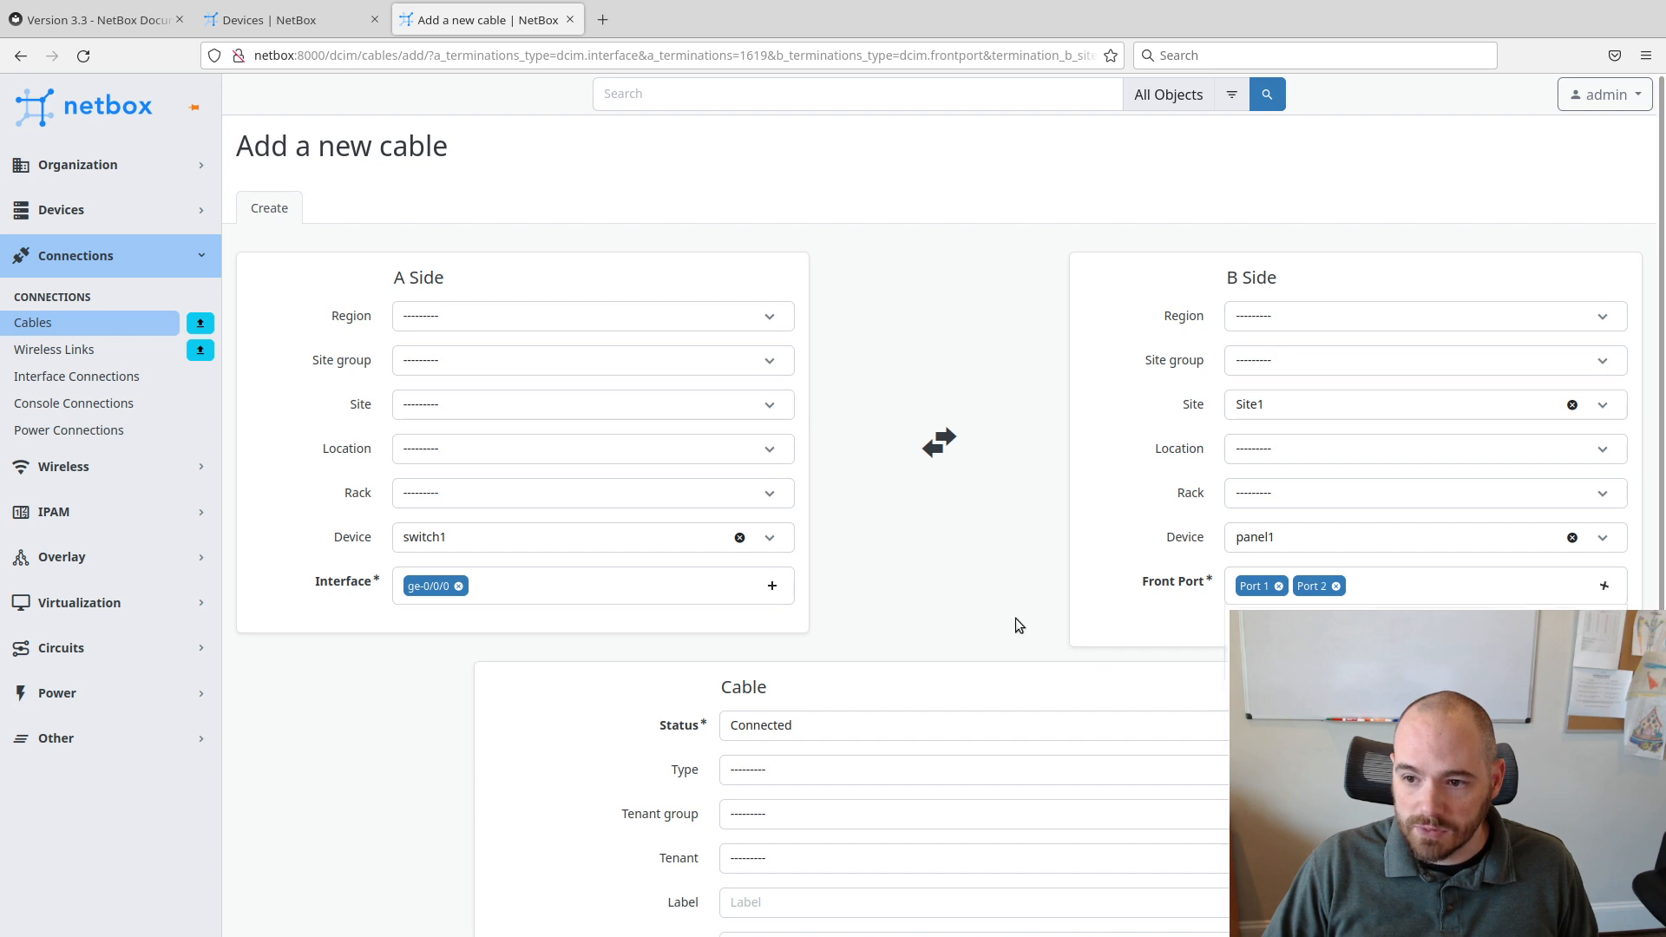
Set the color of the switch1-to-panel1 cable to Yellow and create the cable.
scroll(922, 647, down, 3)
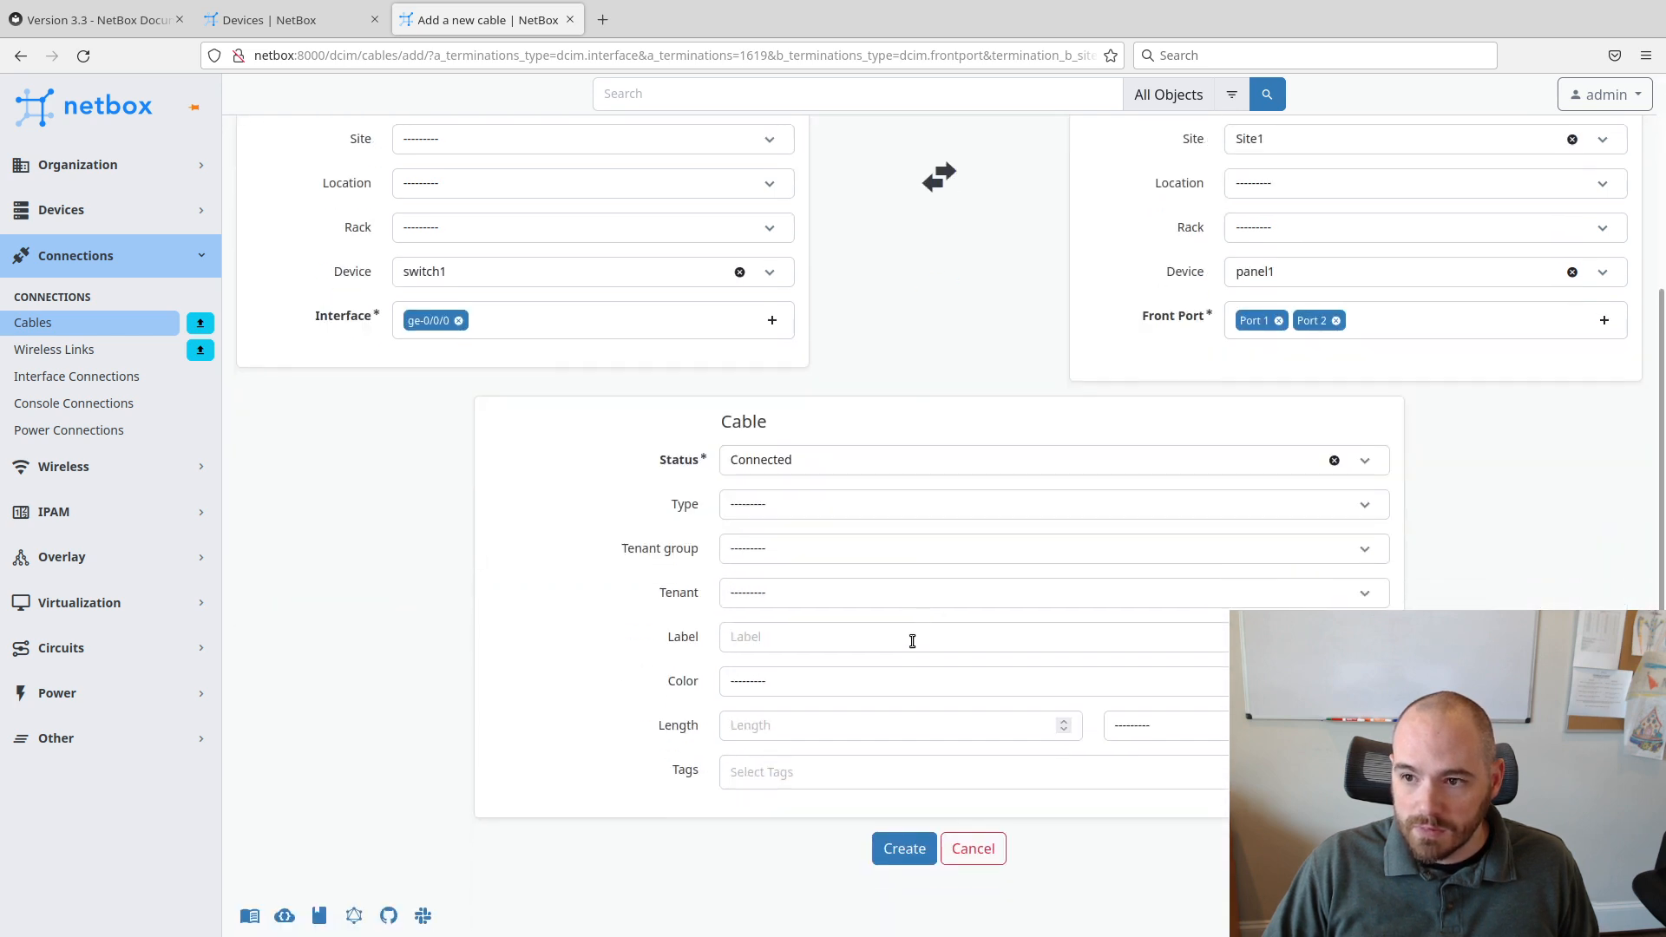
click(759, 684)
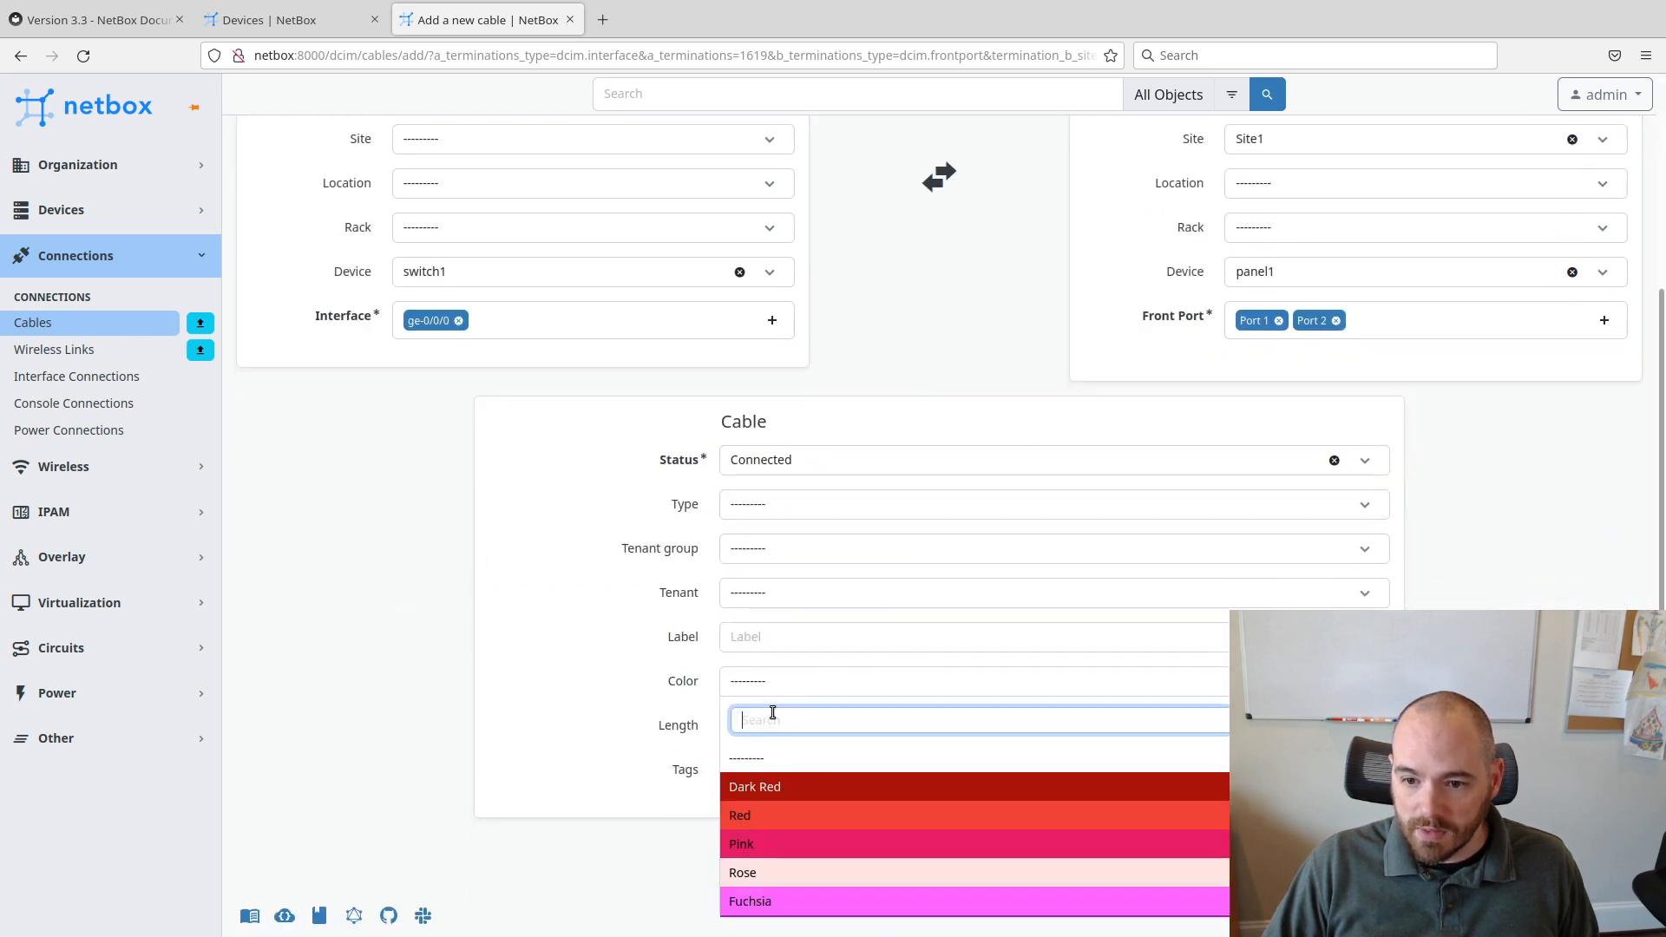
text(ye)
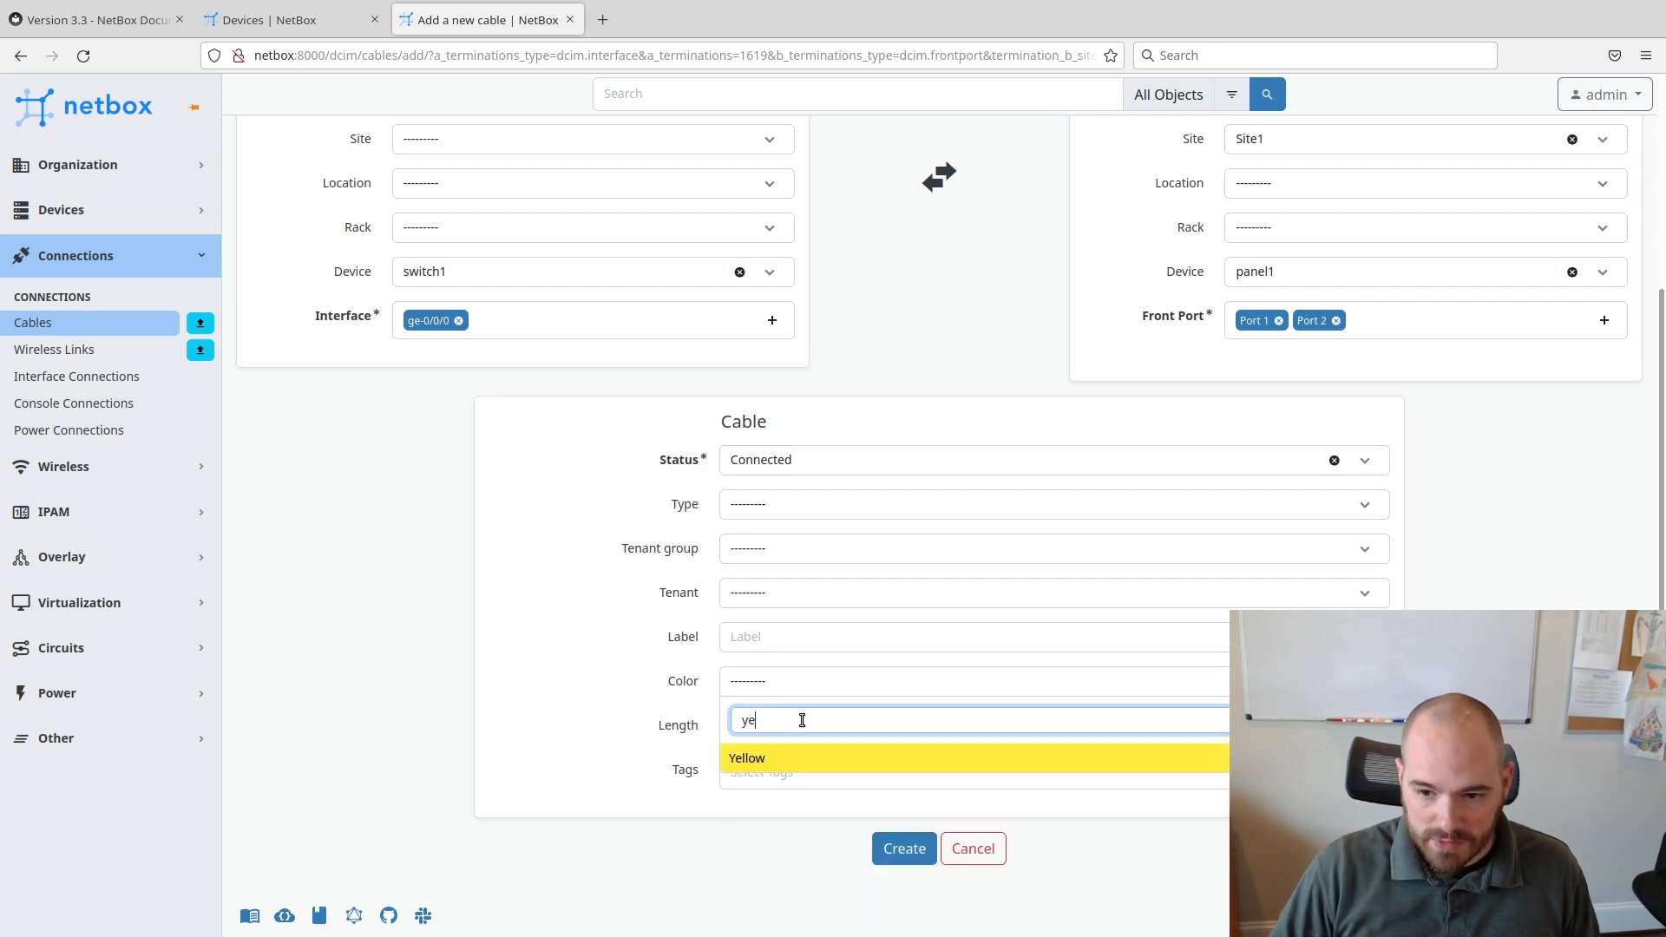
click(775, 760)
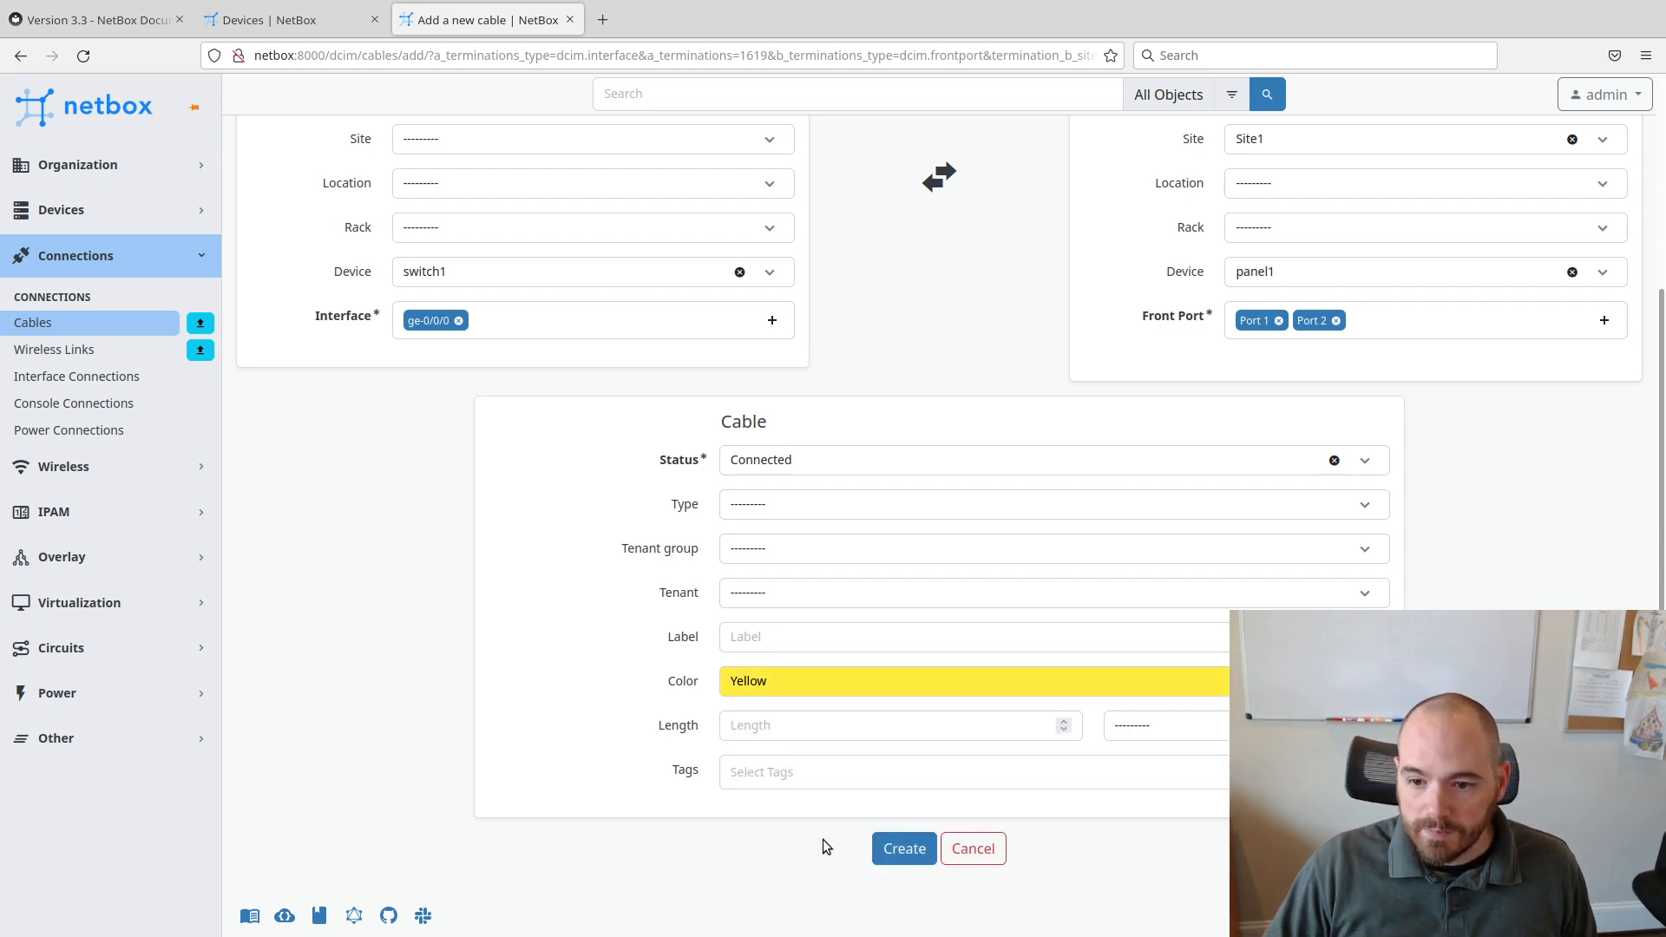
click(897, 851)
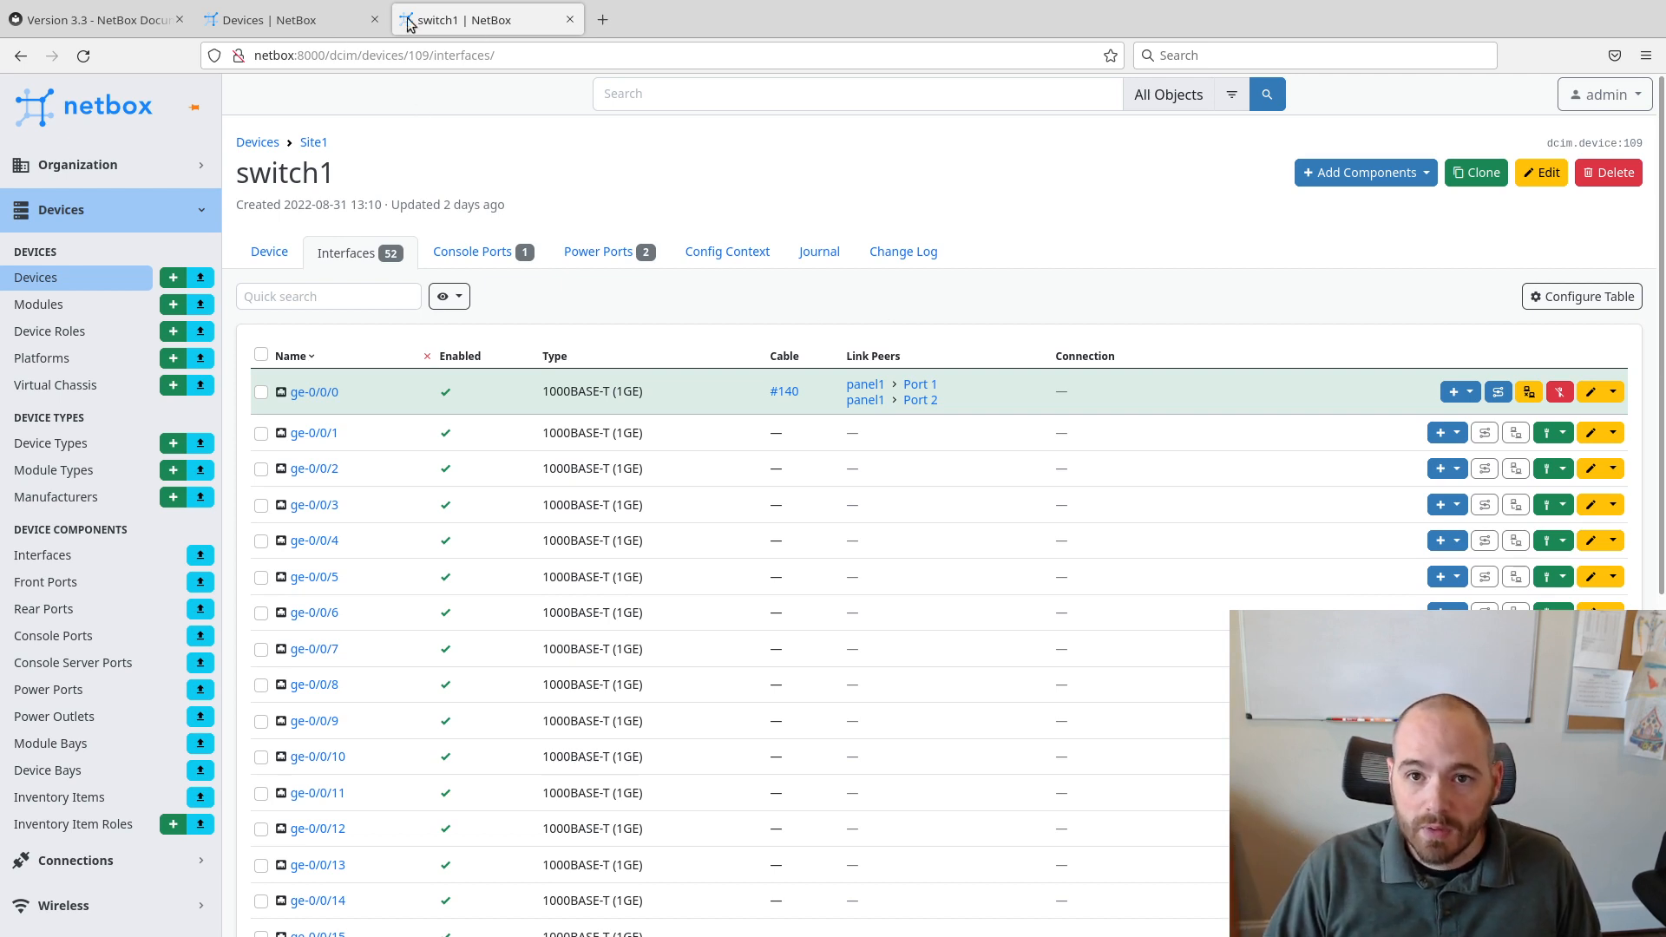
Start a cable from switch2's interface ge-0/0/0 to front ports Port 1 and Port 2 on panel2.
click(315, 22)
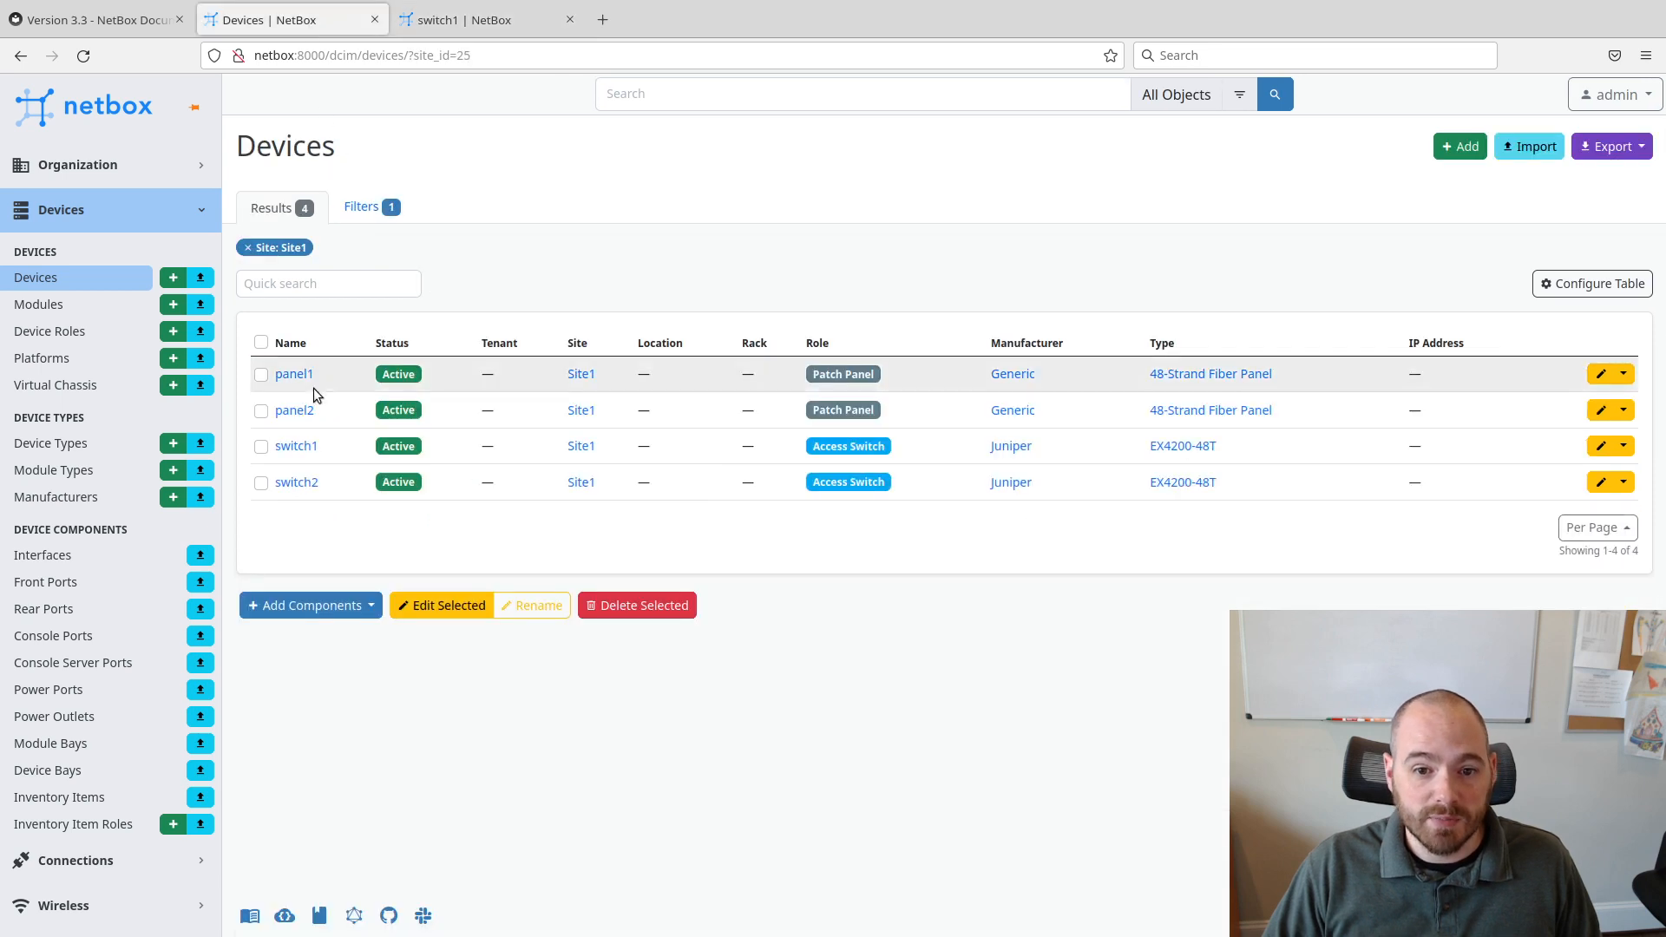
middle_click(296, 483)
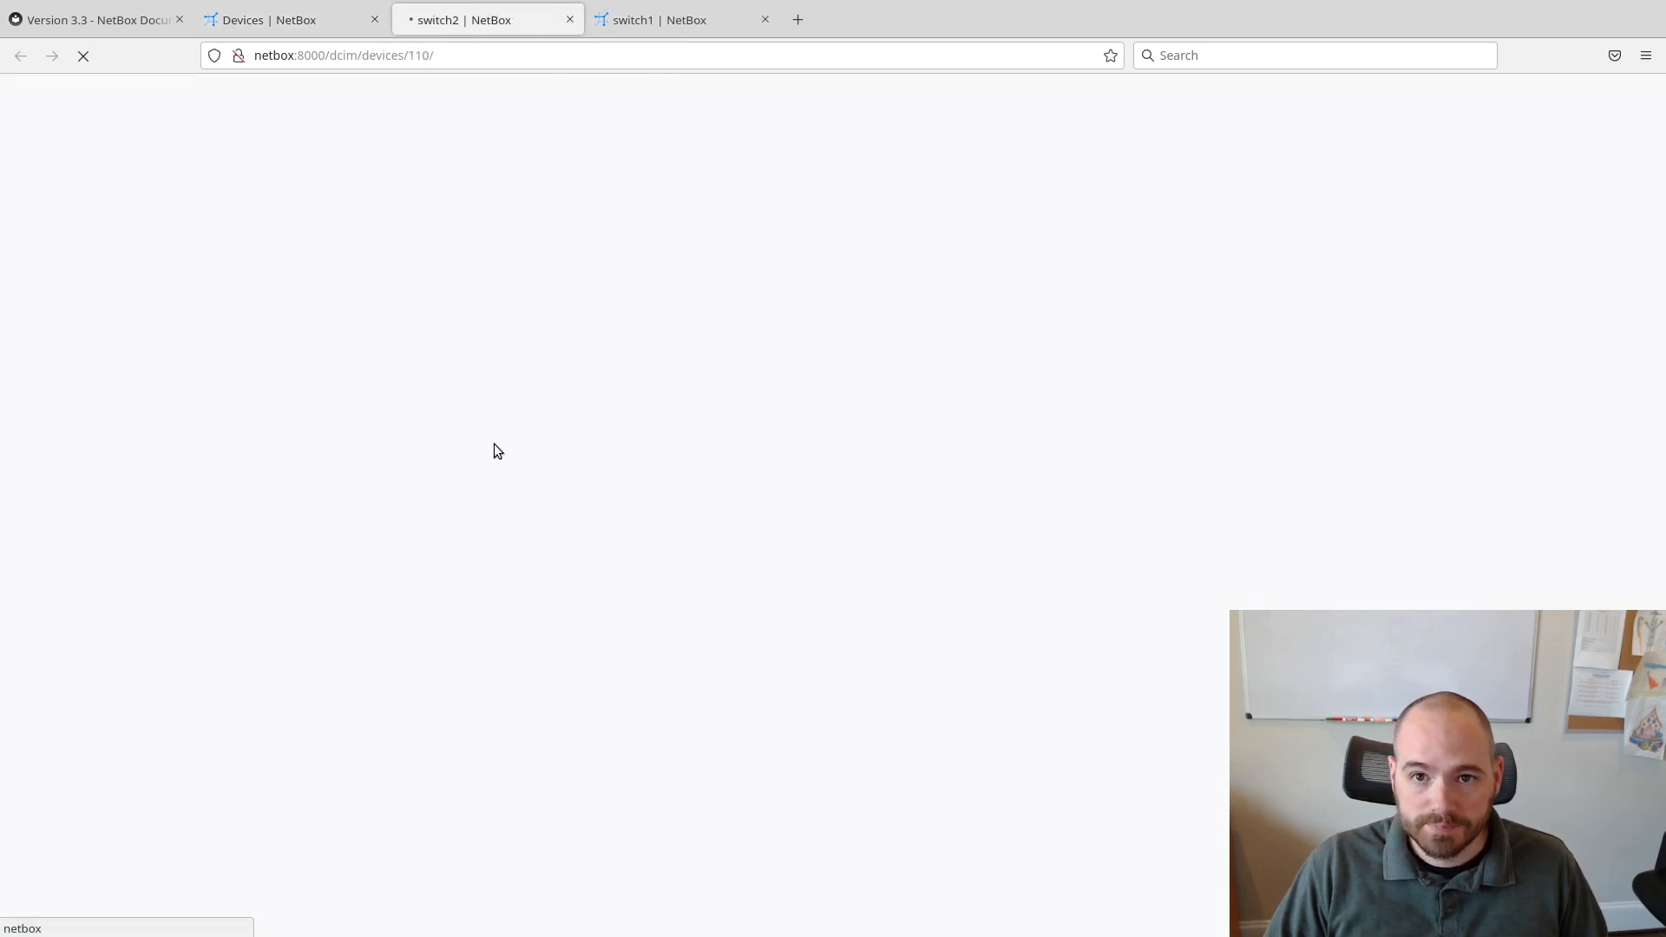
click(381, 261)
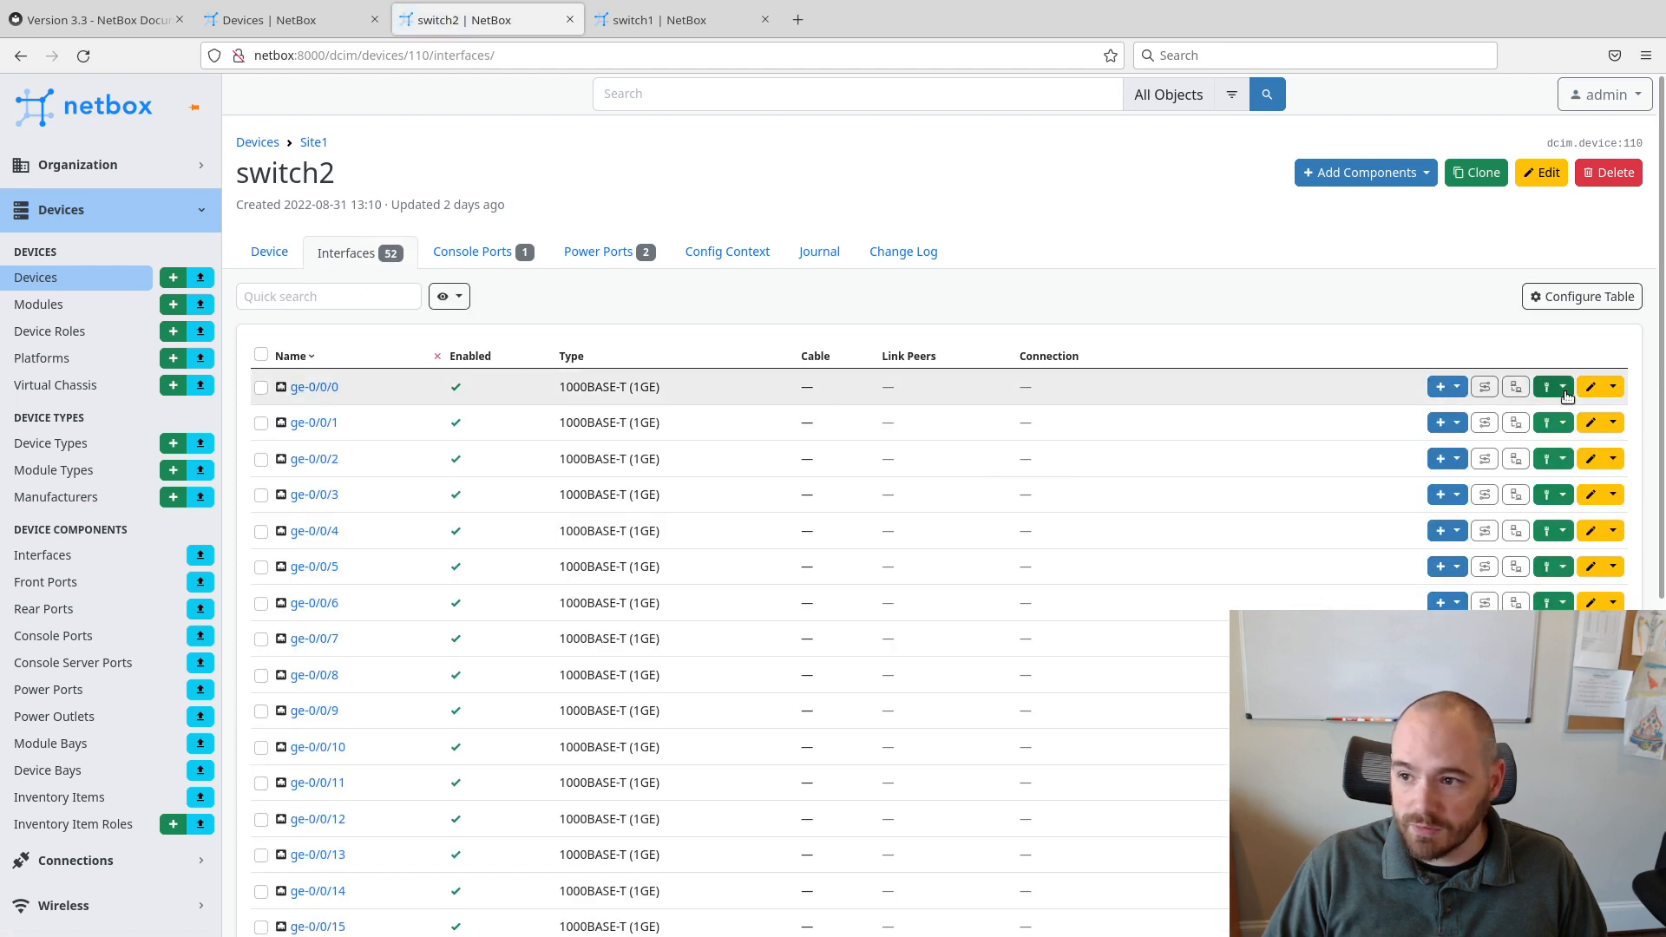
click(1553, 390)
click(1460, 451)
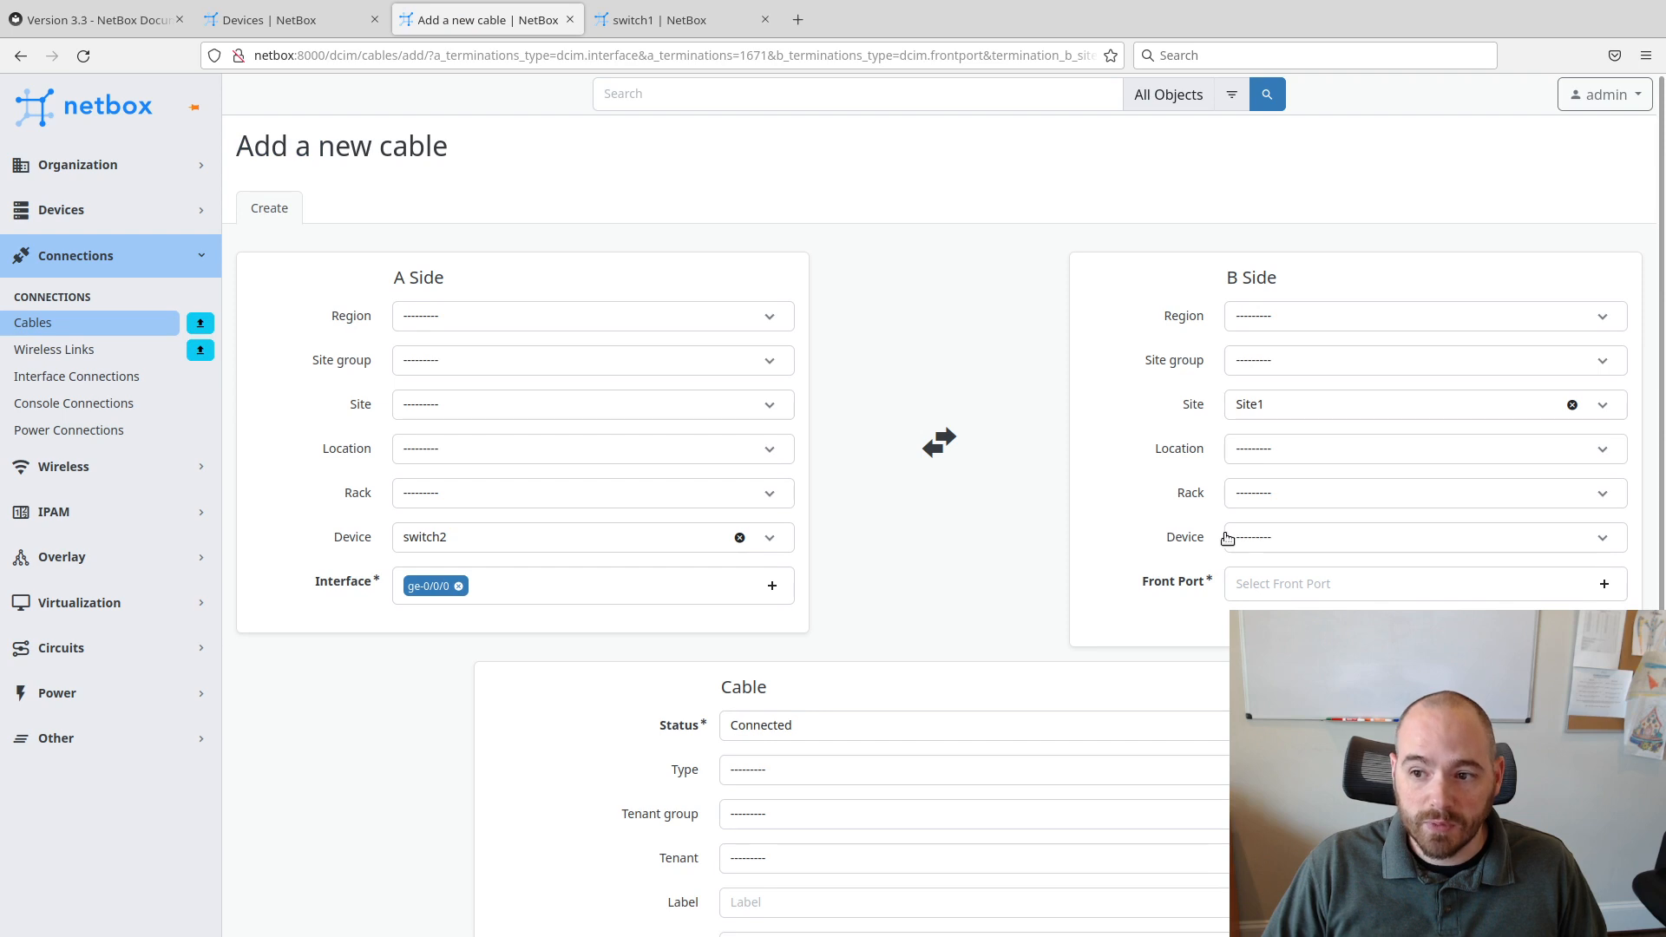
click(1252, 538)
click(1283, 608)
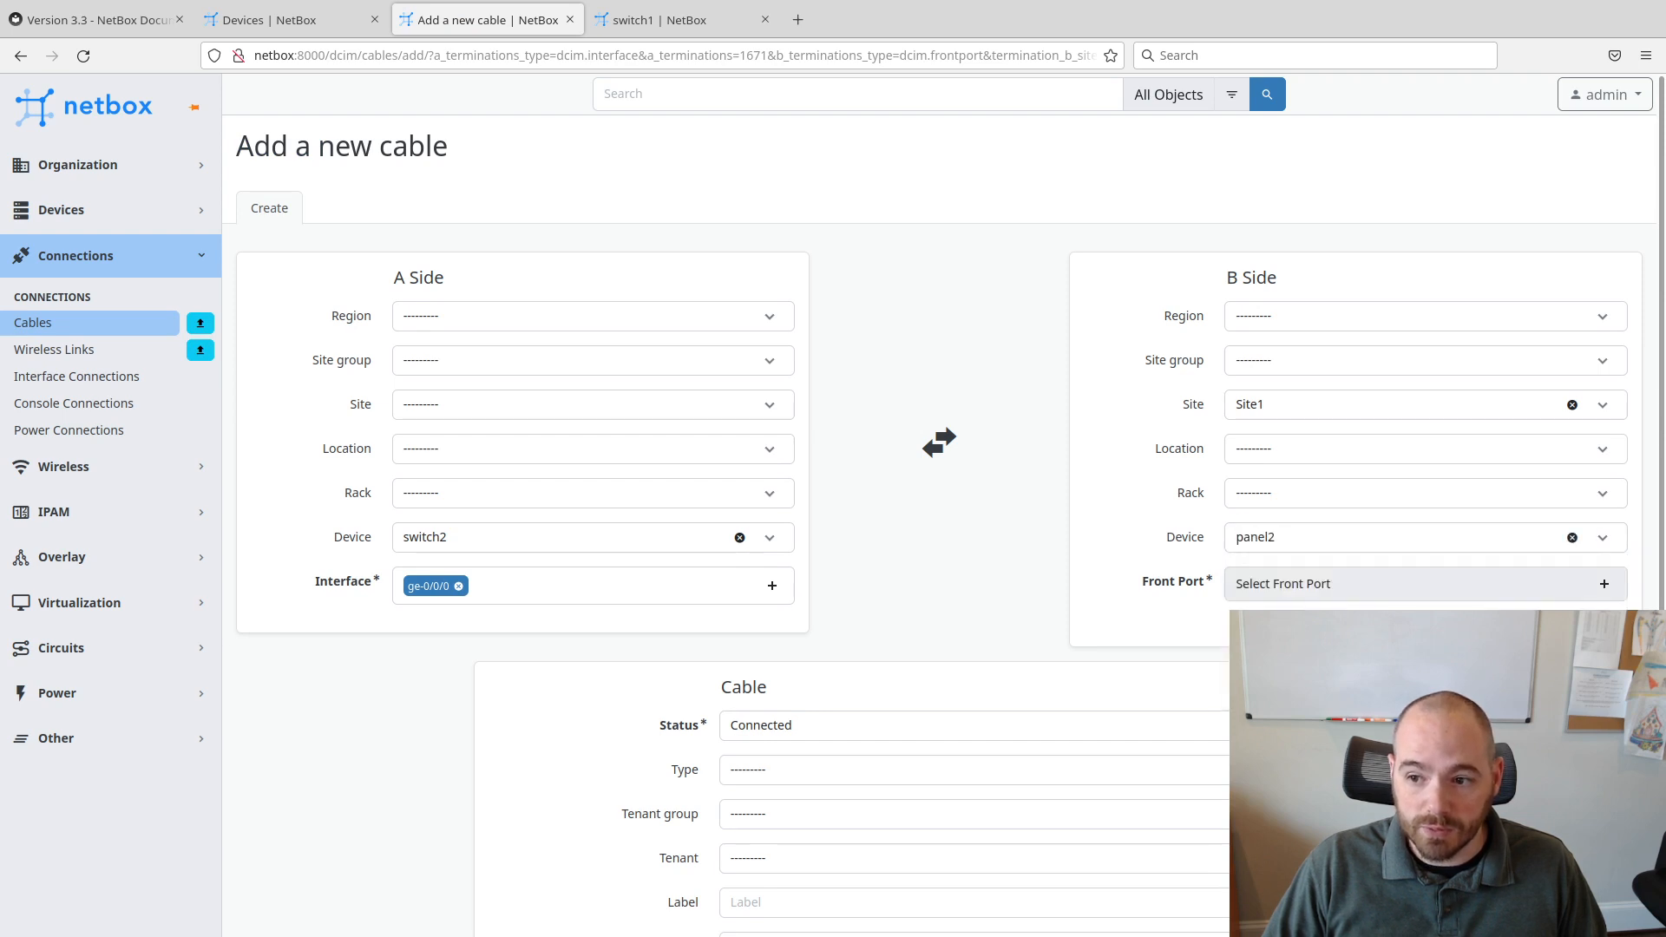
click(1286, 585)
click(1284, 664)
click(1284, 696)
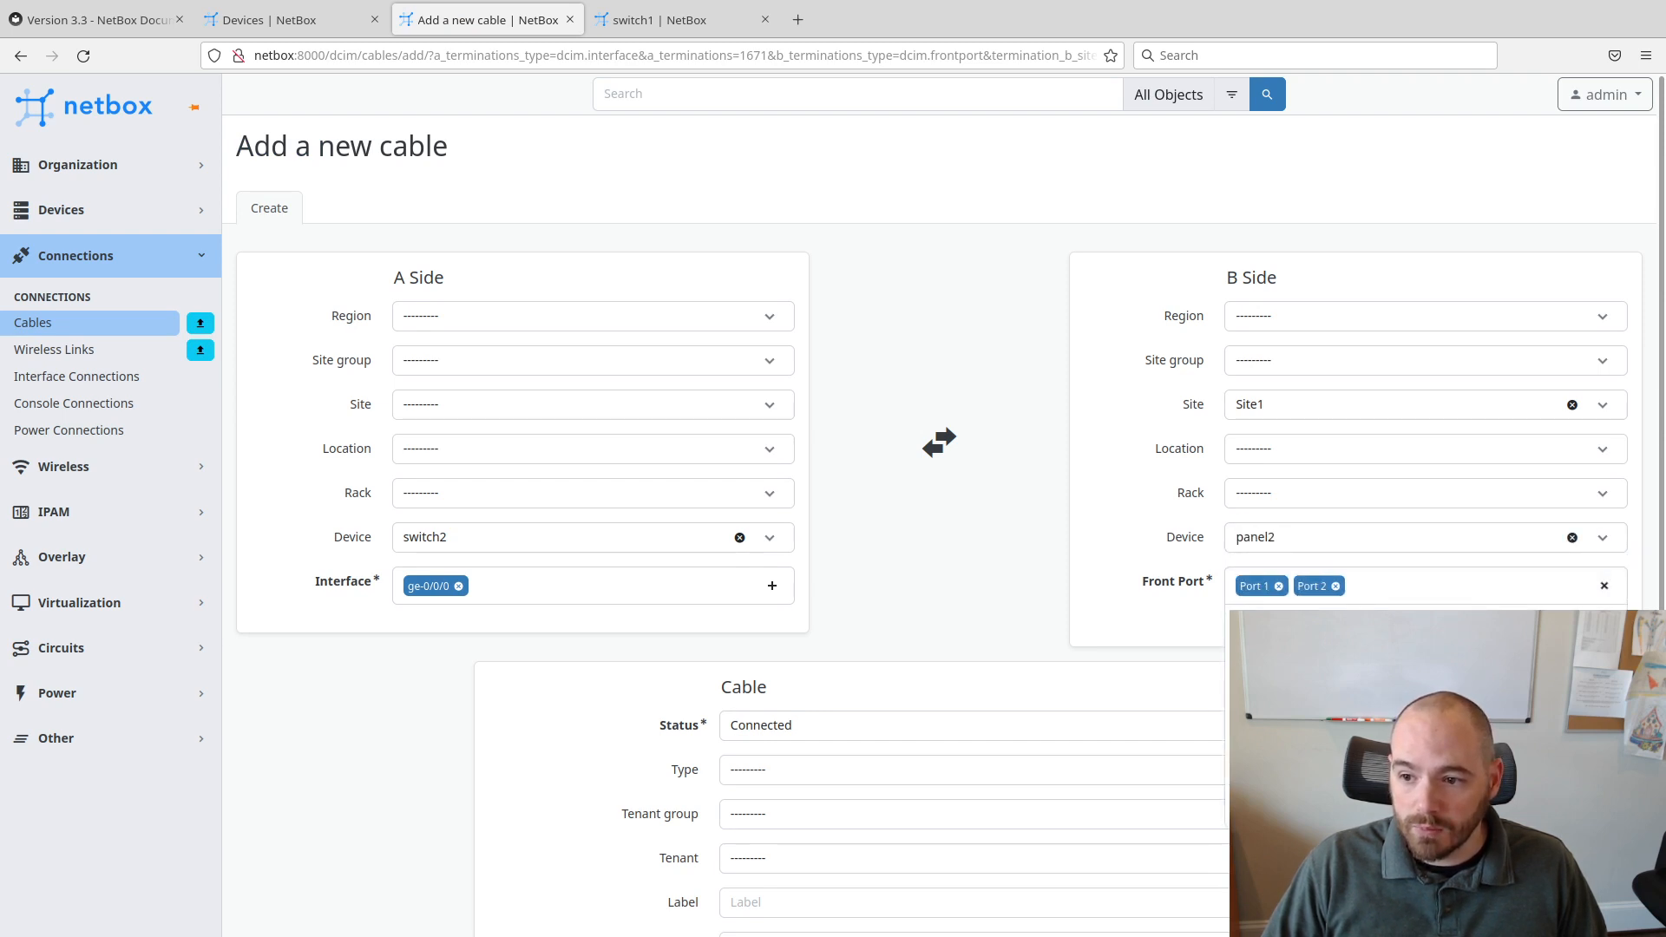
click(987, 607)
Set the color of the switch2-to-panel2 cable to Yellow and create the cable.
scroll(986, 618, down, 3)
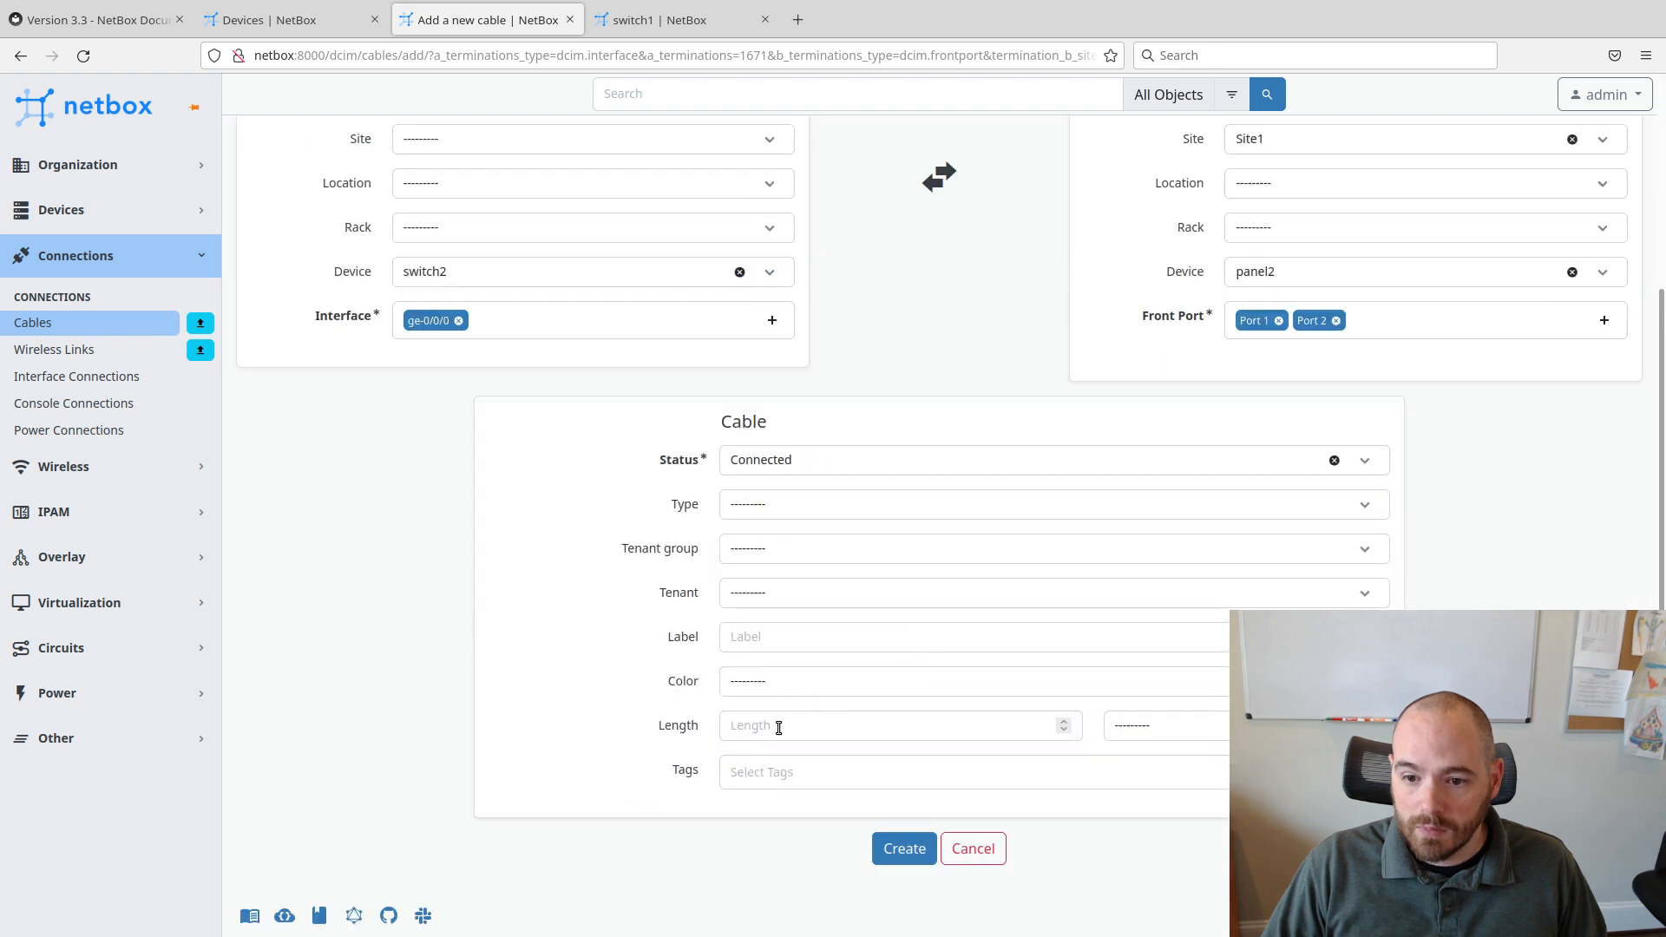
click(795, 686)
text(ye)
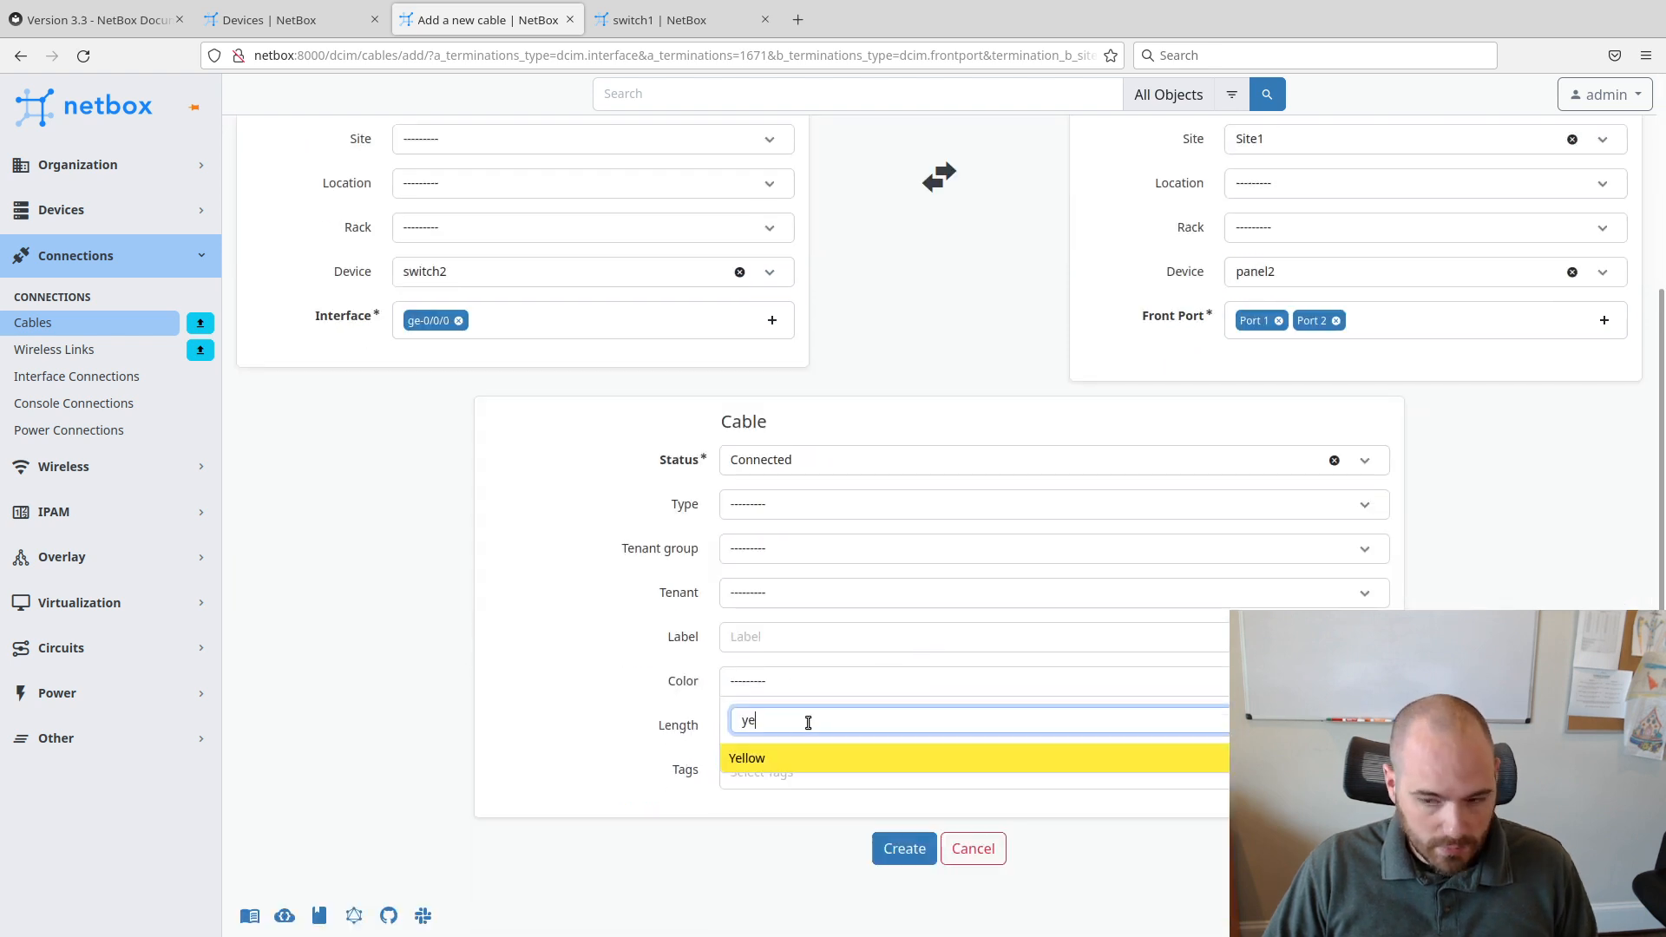
click(797, 756)
click(904, 849)
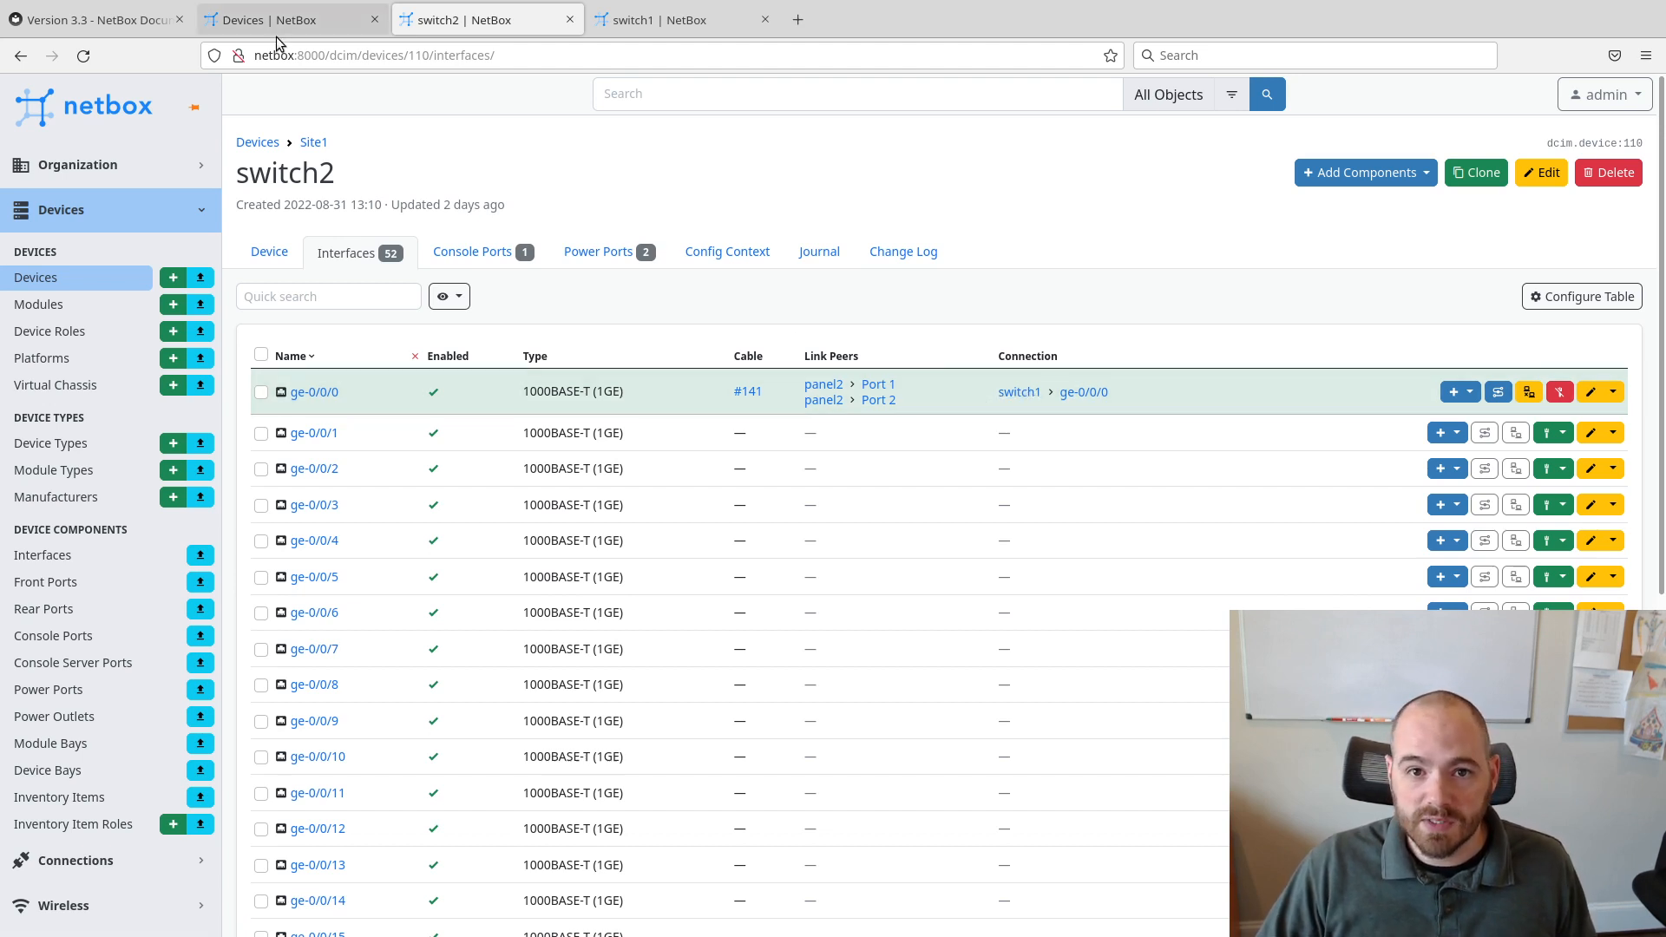
Reload switch1's interface list to check the connection of ge-0/0/0.
click(638, 21)
click(549, 59)
key(Return)
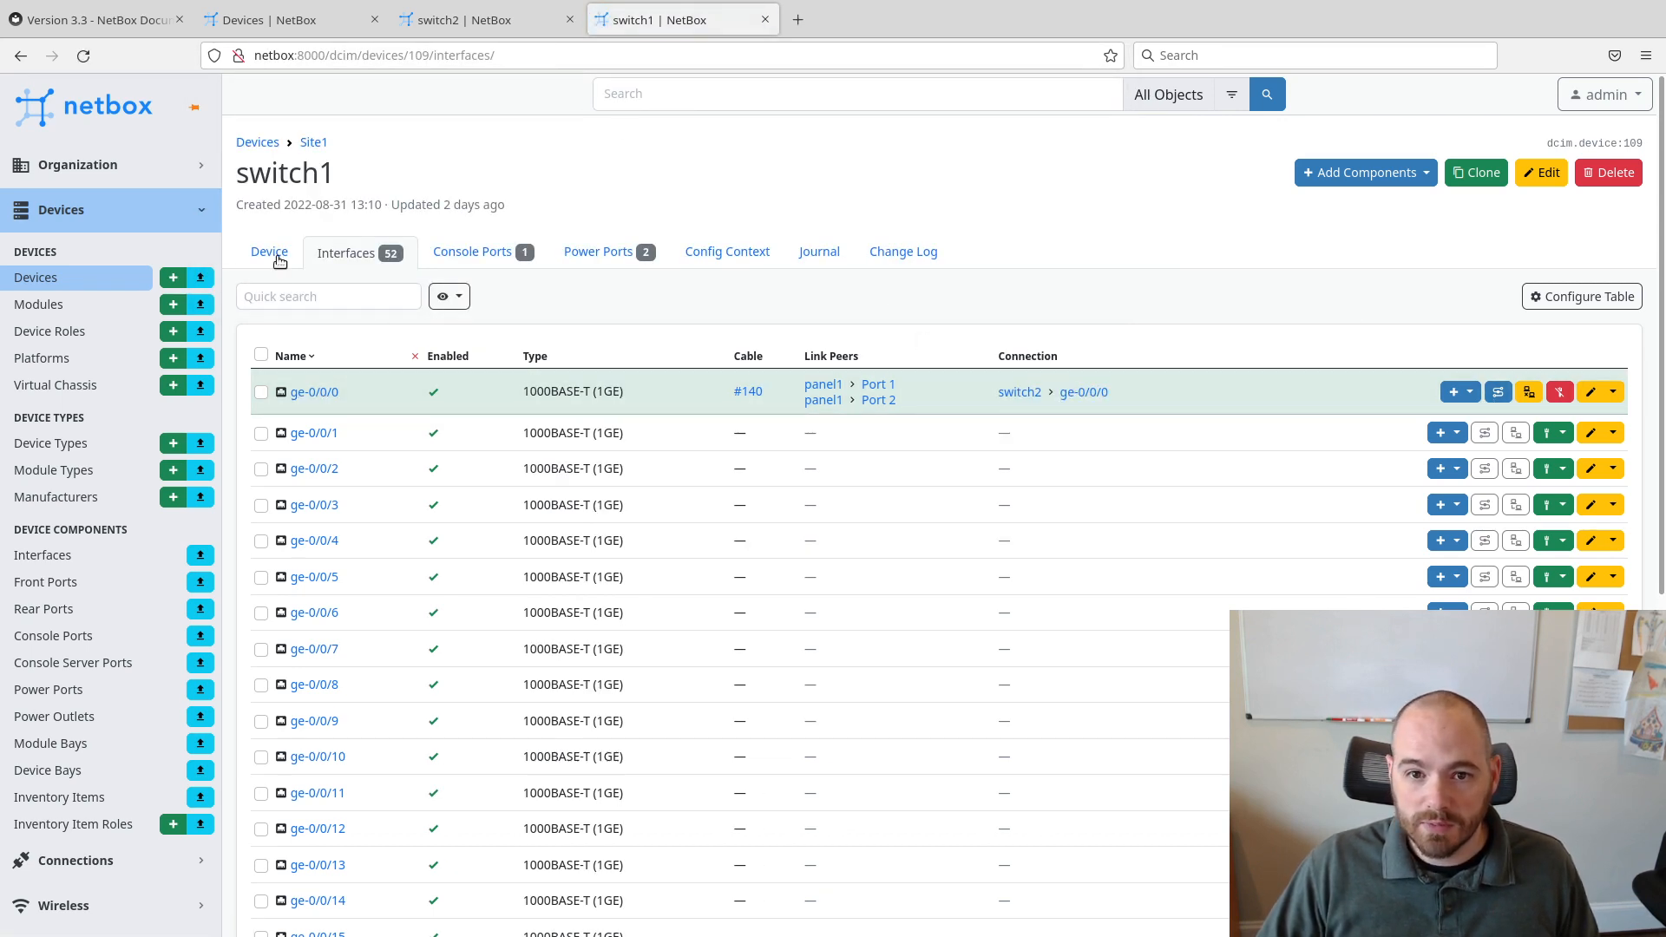
Trace the cable path from switch1's ge-0/0/0, examine it end to end, and return to switch1's interfaces, placing that page before switch2's.
click(1497, 393)
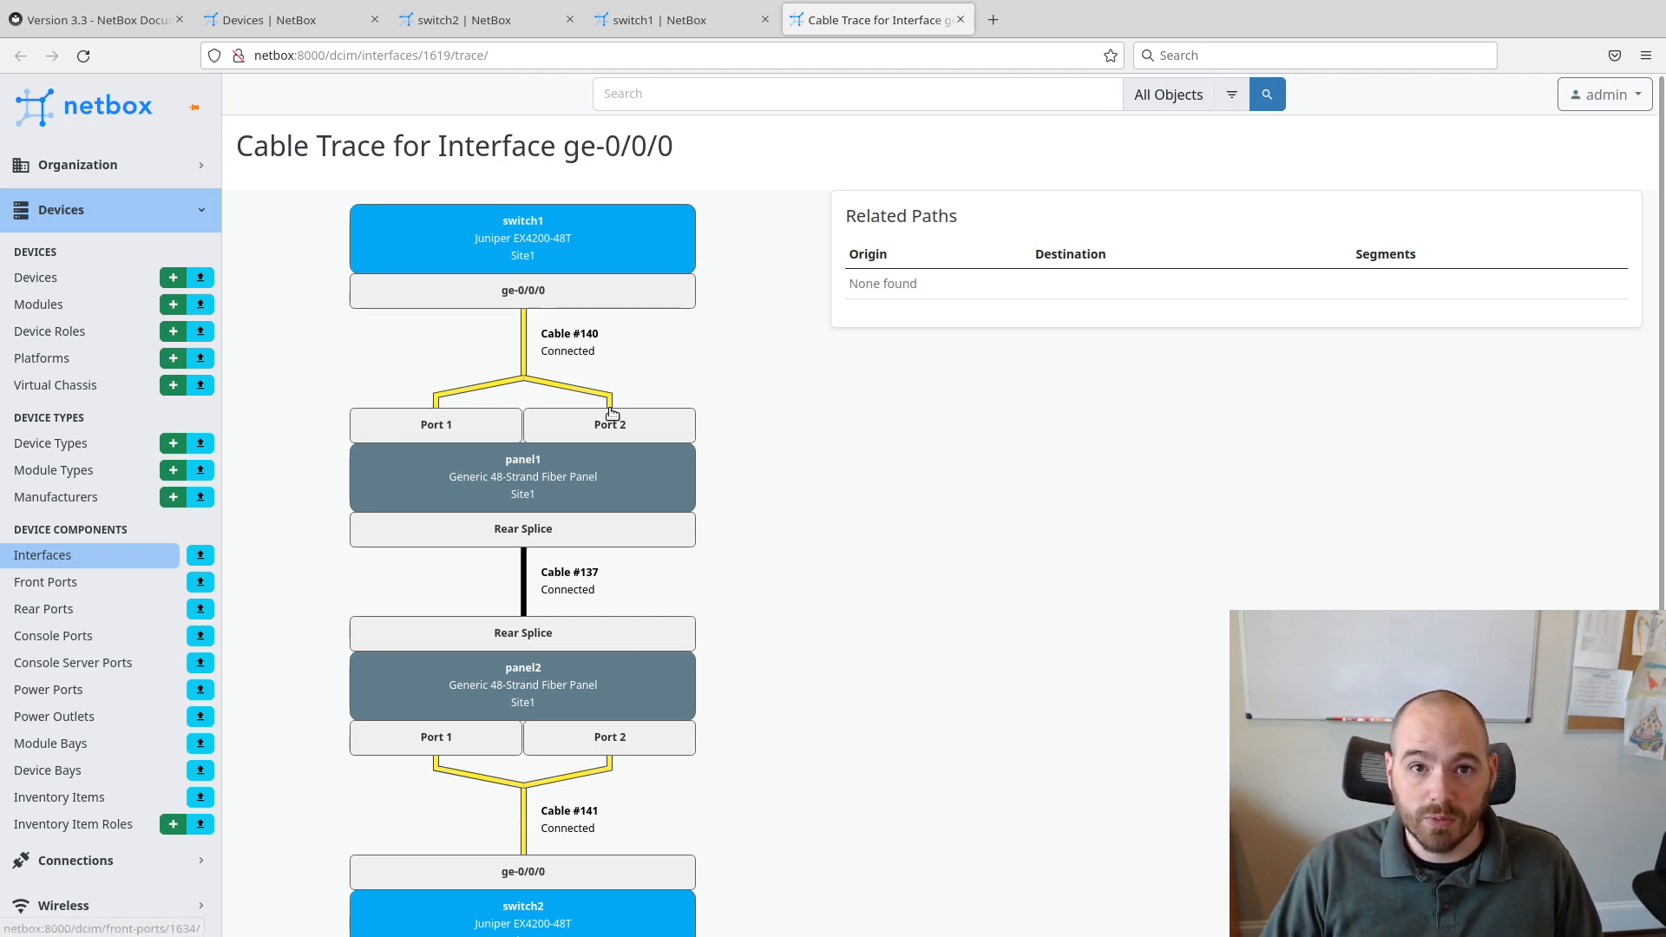
scroll(715, 435, down, 2)
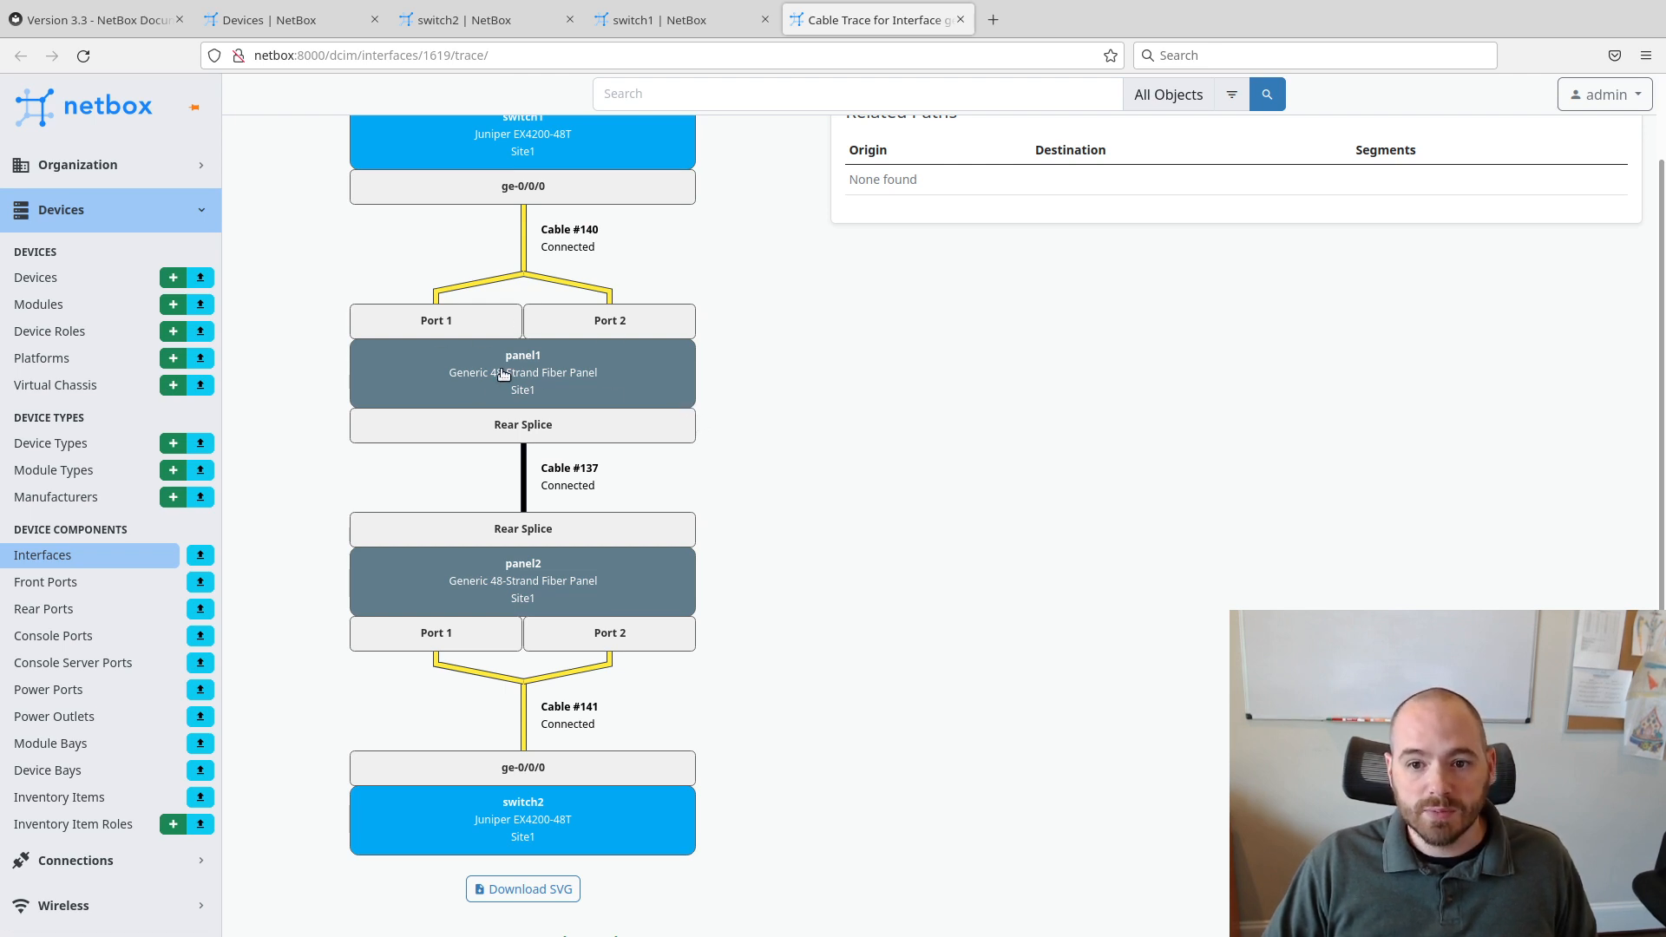
scroll(552, 503, down, 2)
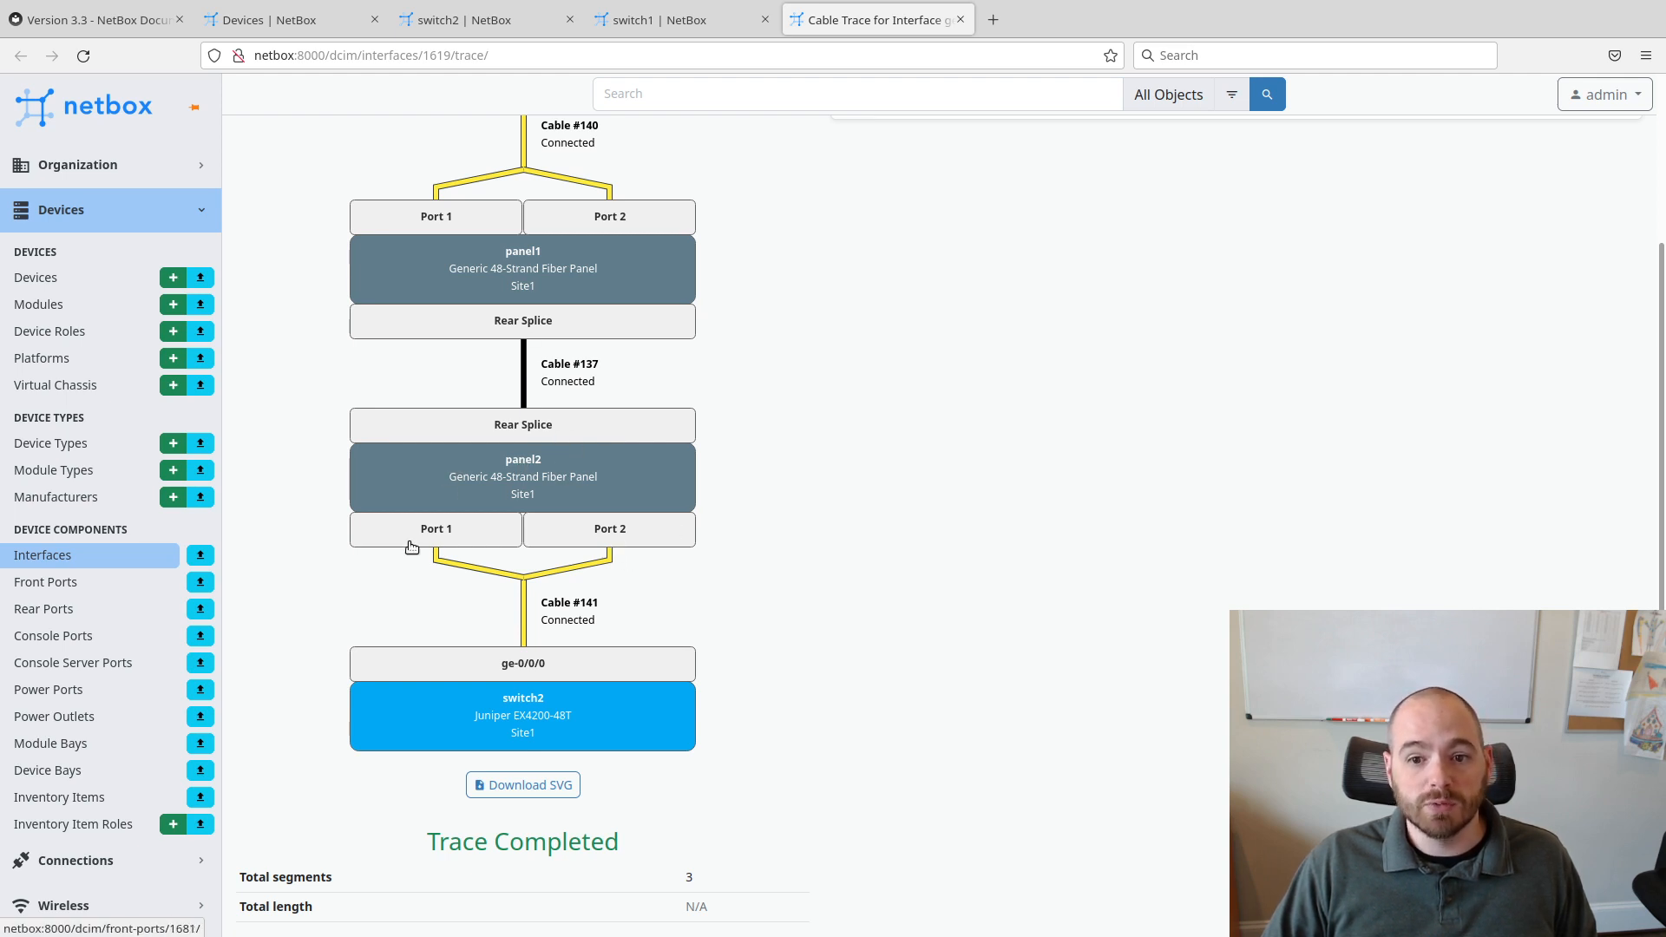
scroll(572, 548, down, 1)
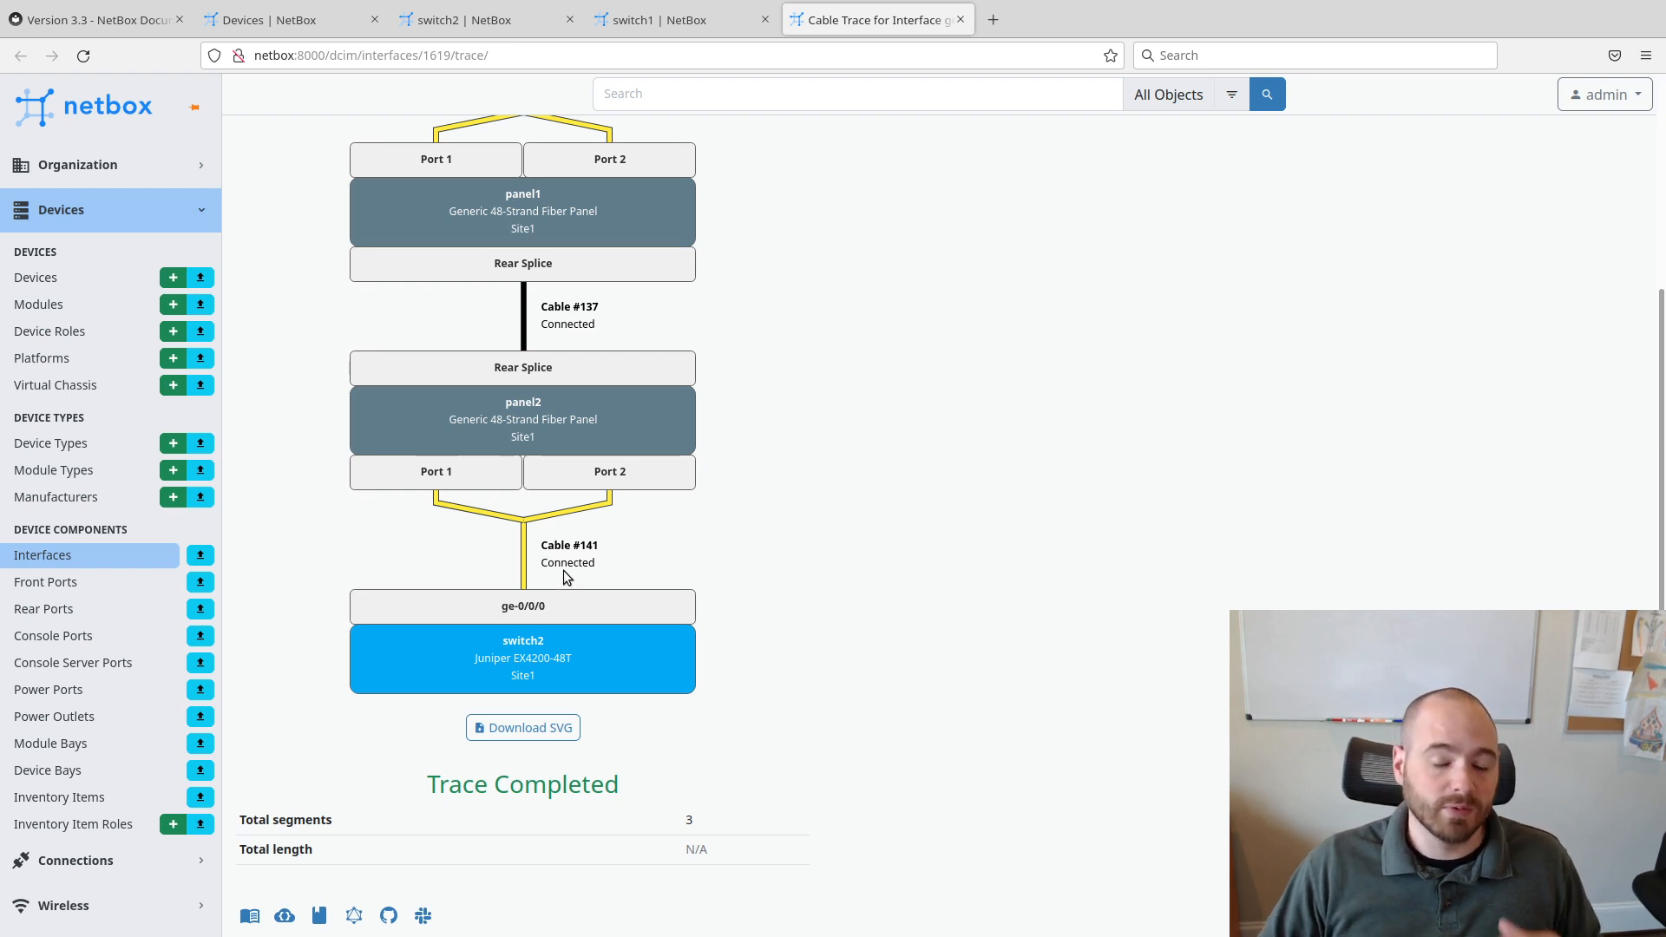
scroll(626, 500, up, 4)
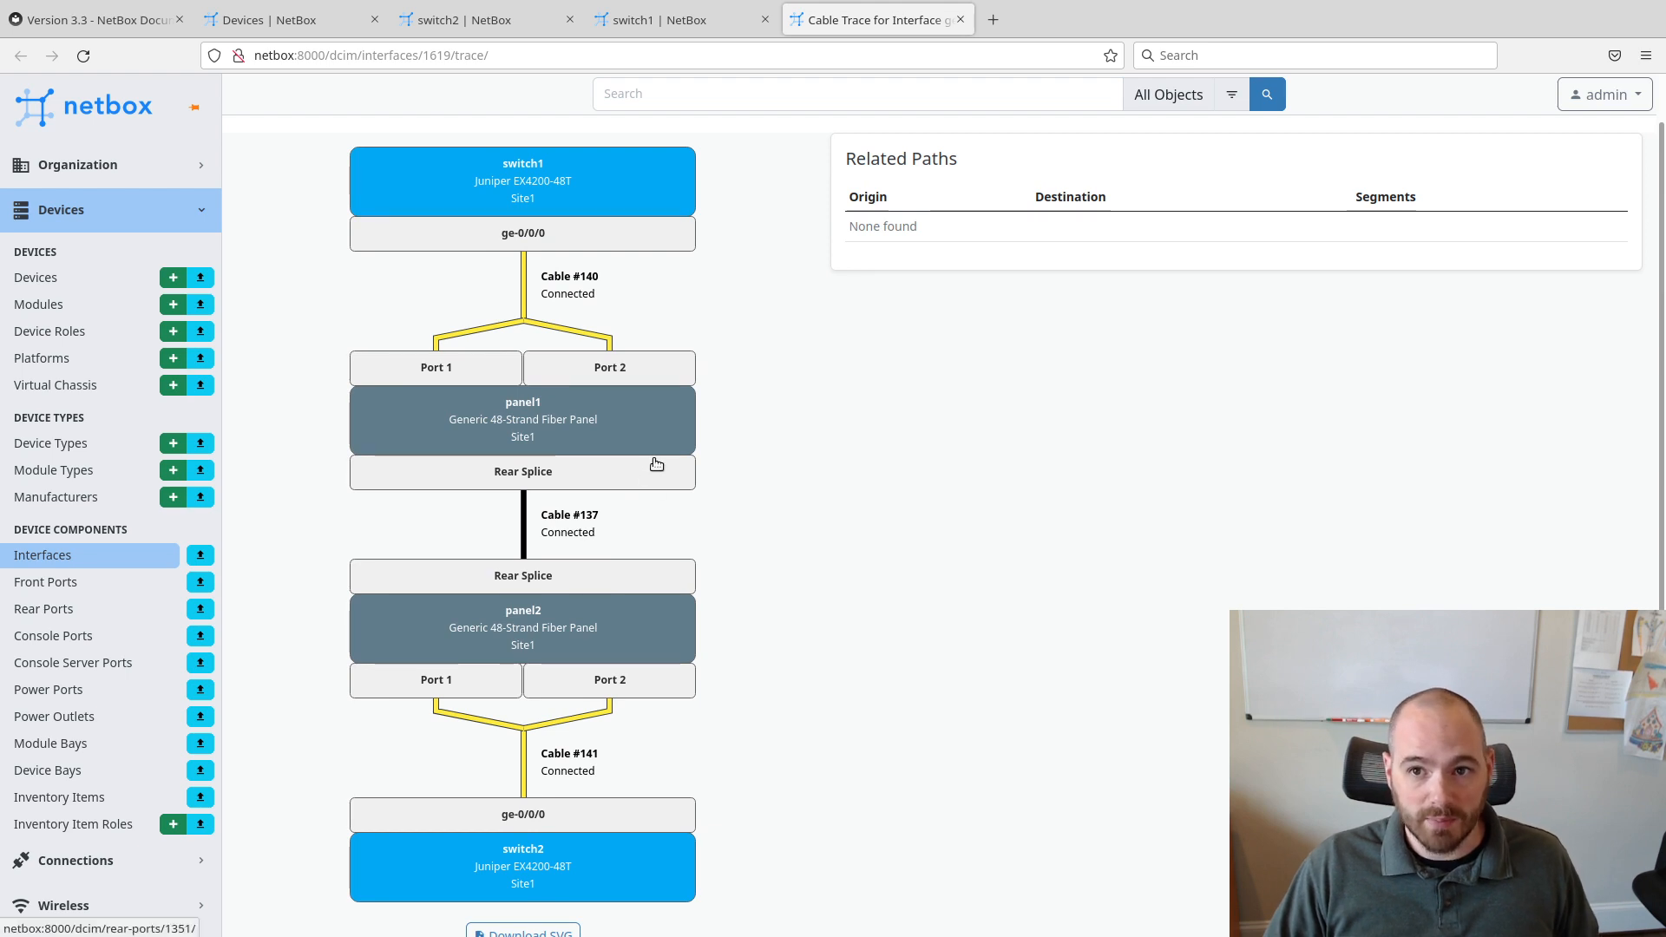
click(957, 23)
drag(611, 20, 493, 37)
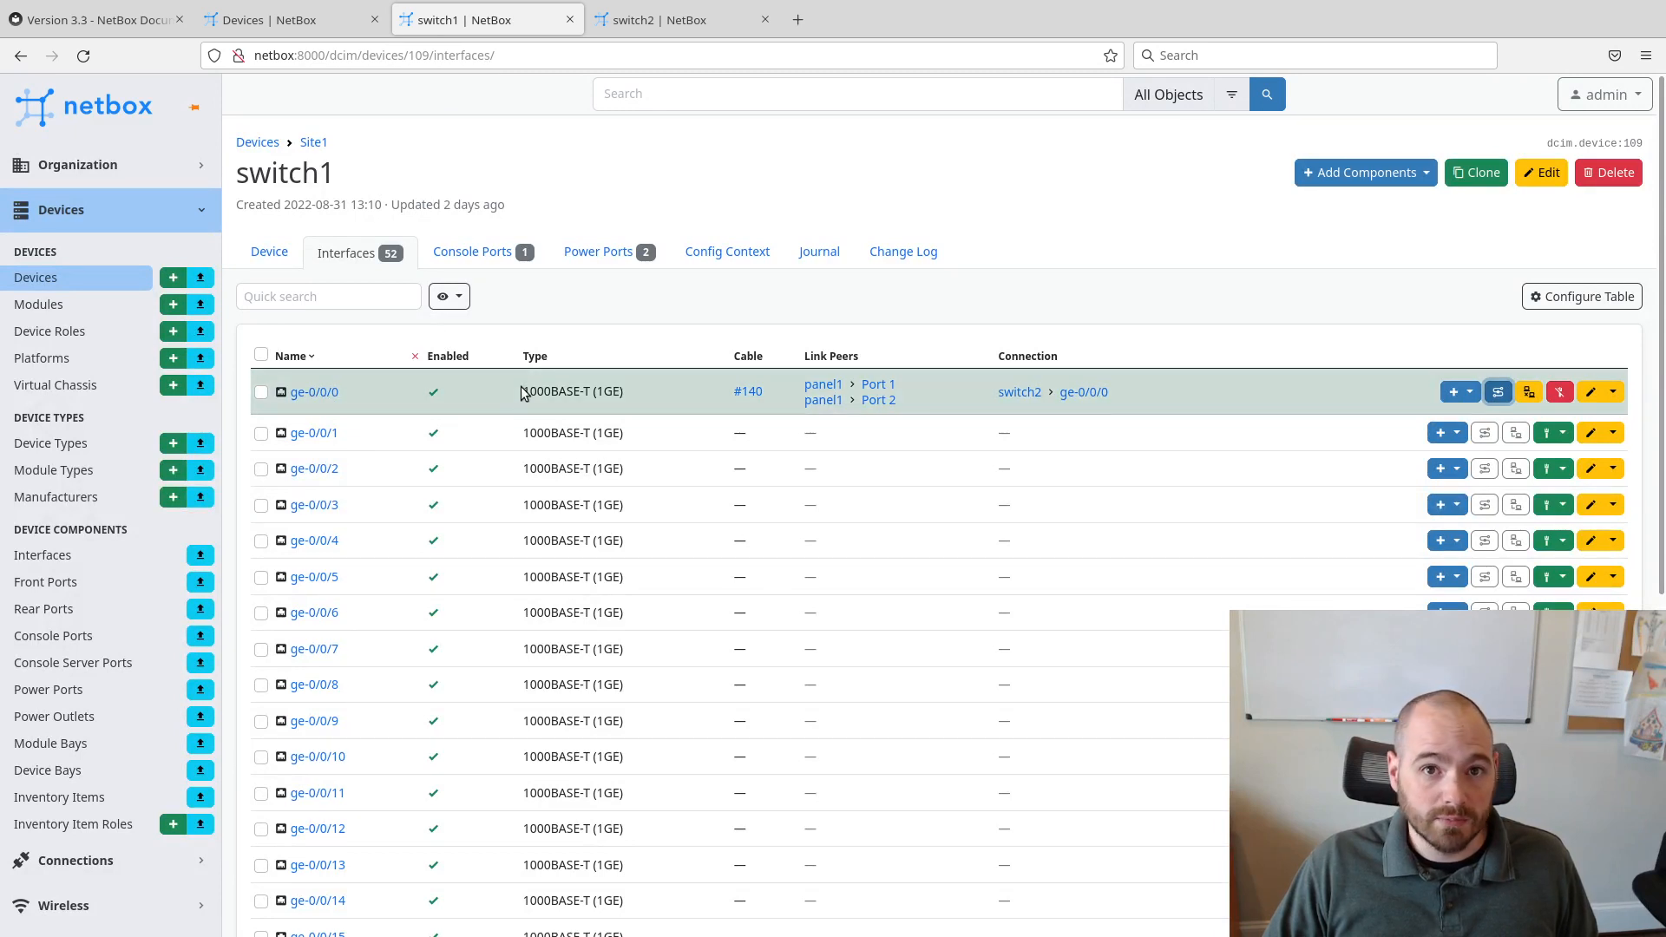
Start a new cable to another interface from switch1's QSFP+ interface et-0/1/0.
scroll(507, 590, down, 5)
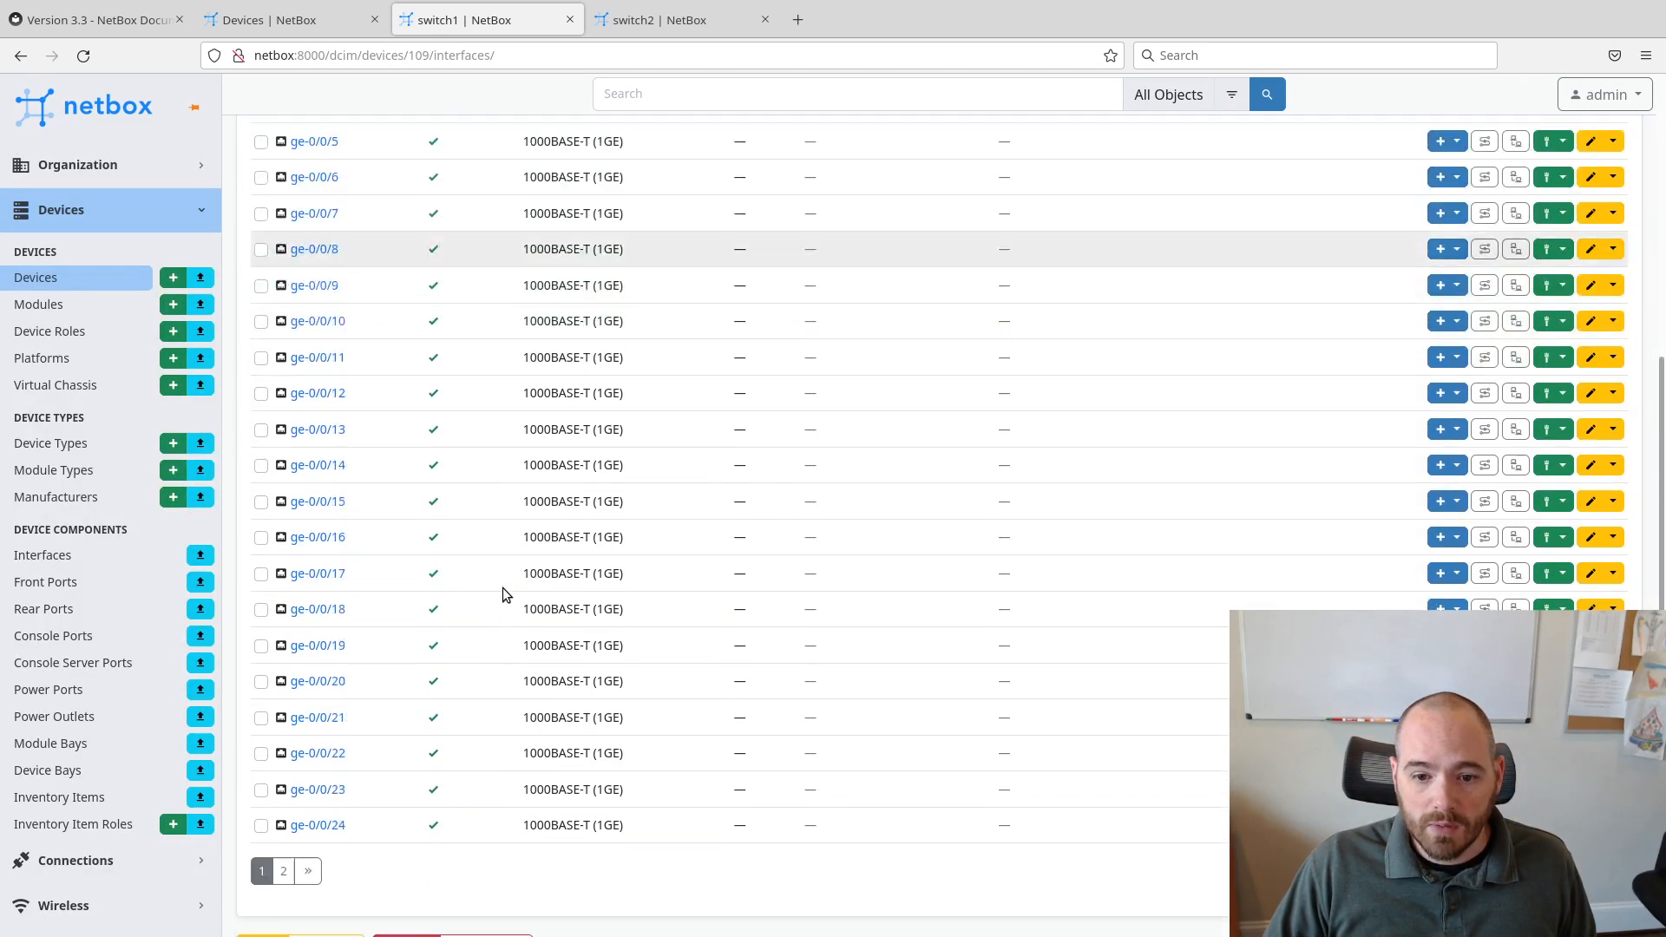
scroll(503, 586, down, 1)
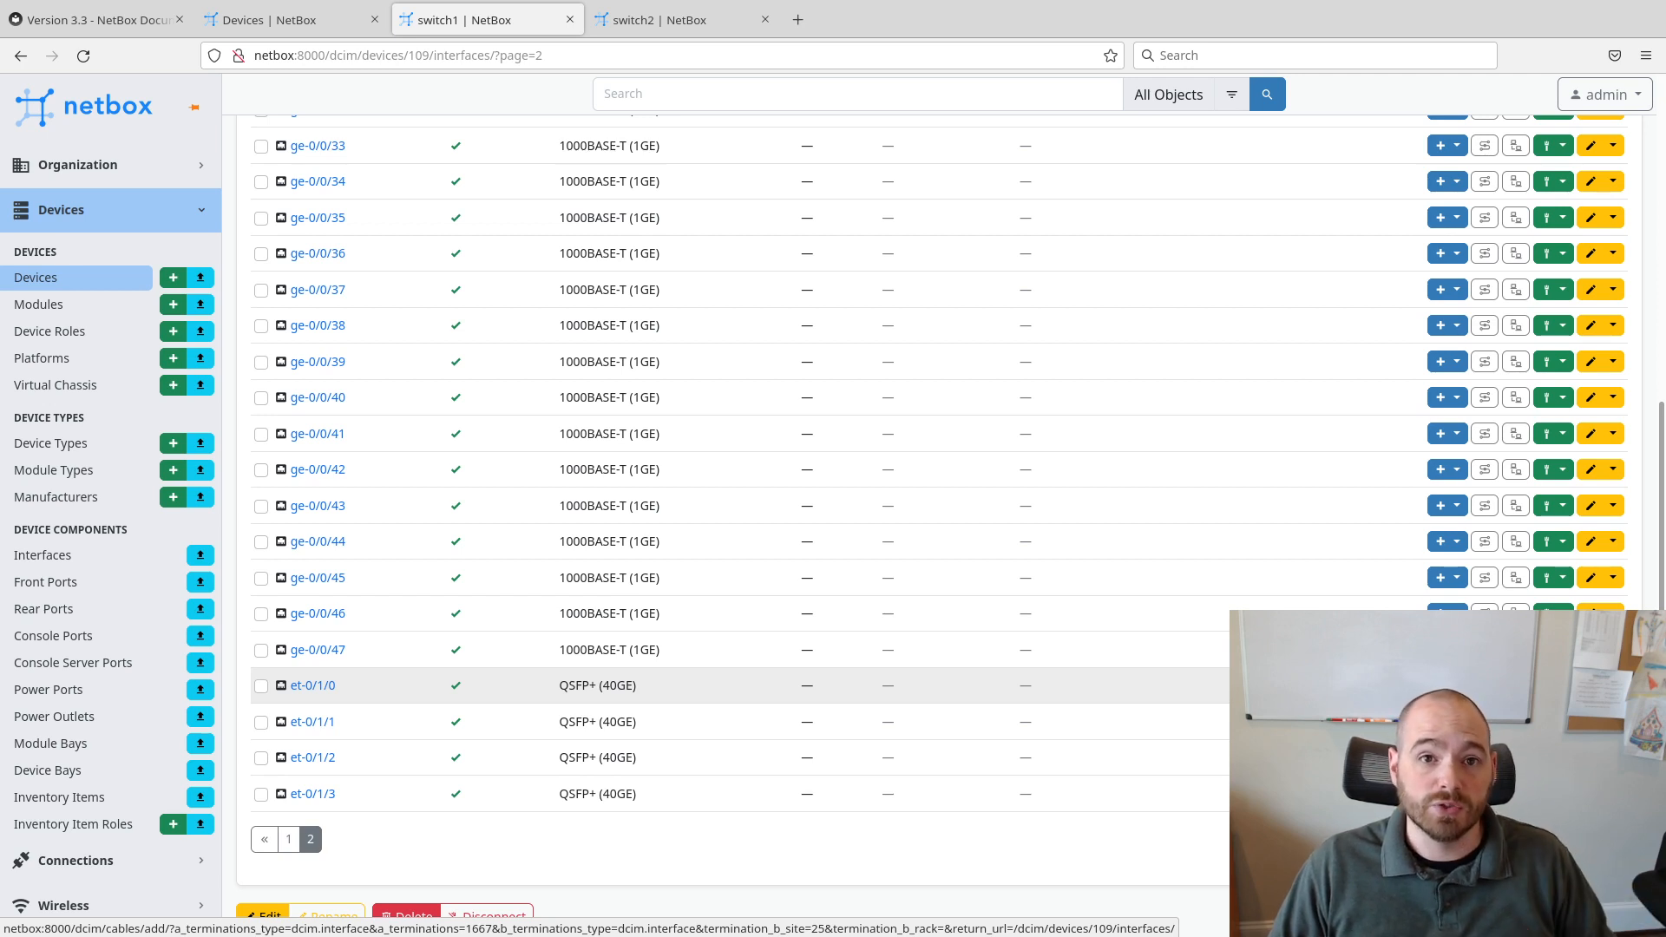
click(1501, 719)
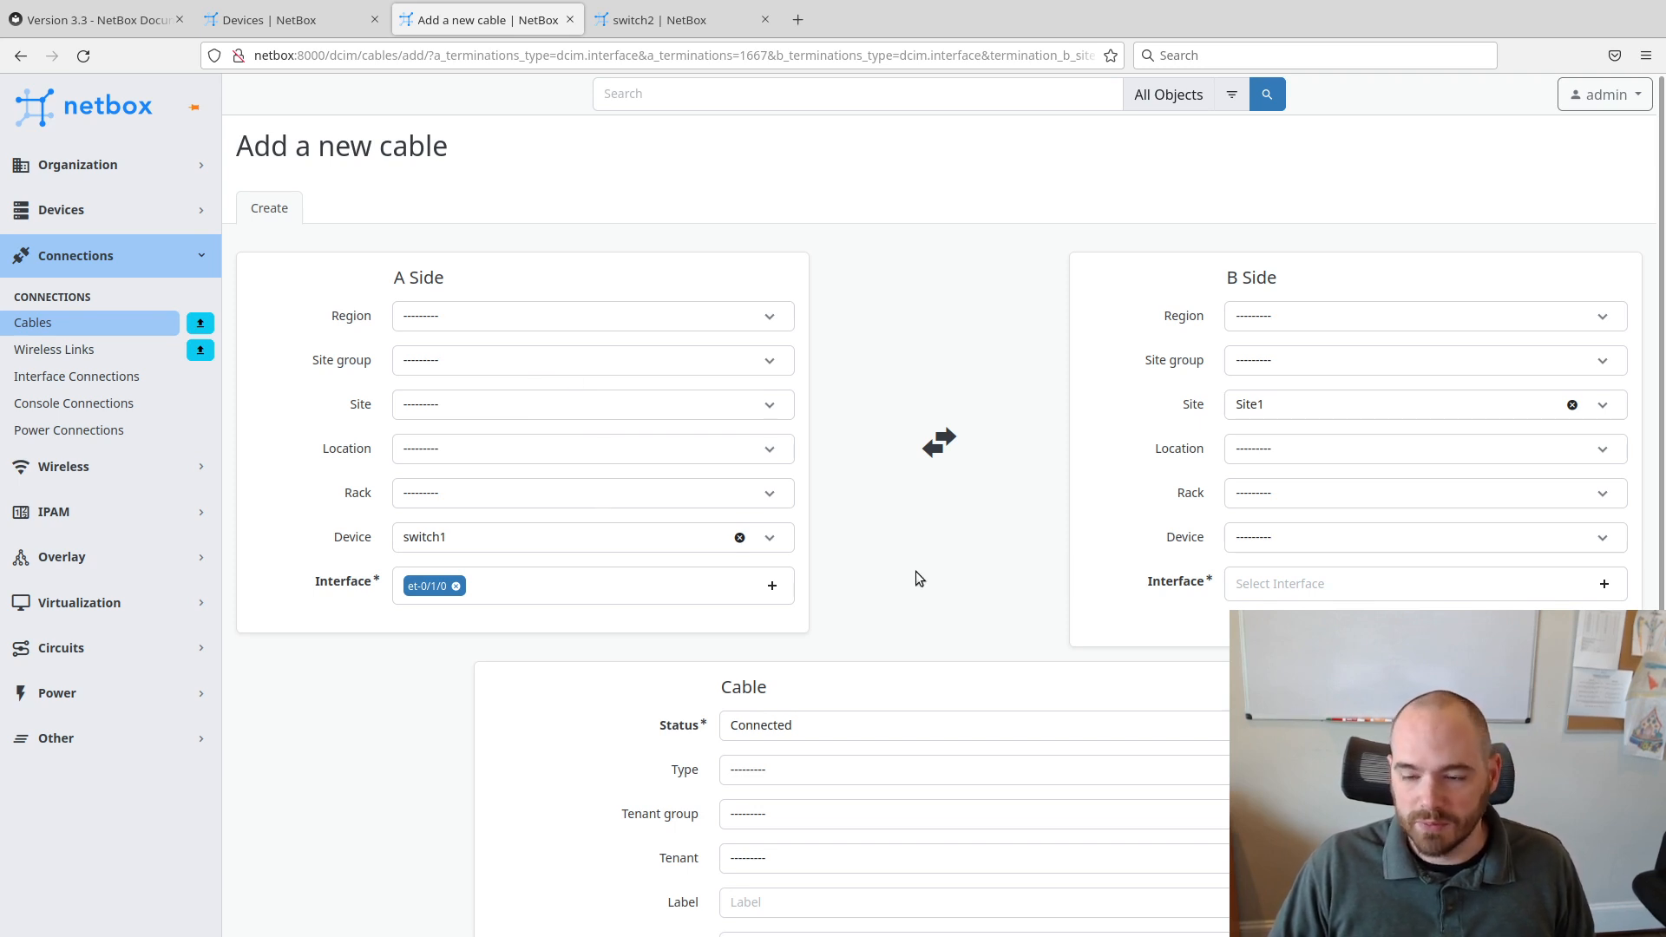
Terminate the B side of the cable on switch2's interfaces ge-0/0/1, ge-0/0/2, ge-0/0/3 and ge-0/0/4.
scroll(915, 573, down, 2)
click(1277, 443)
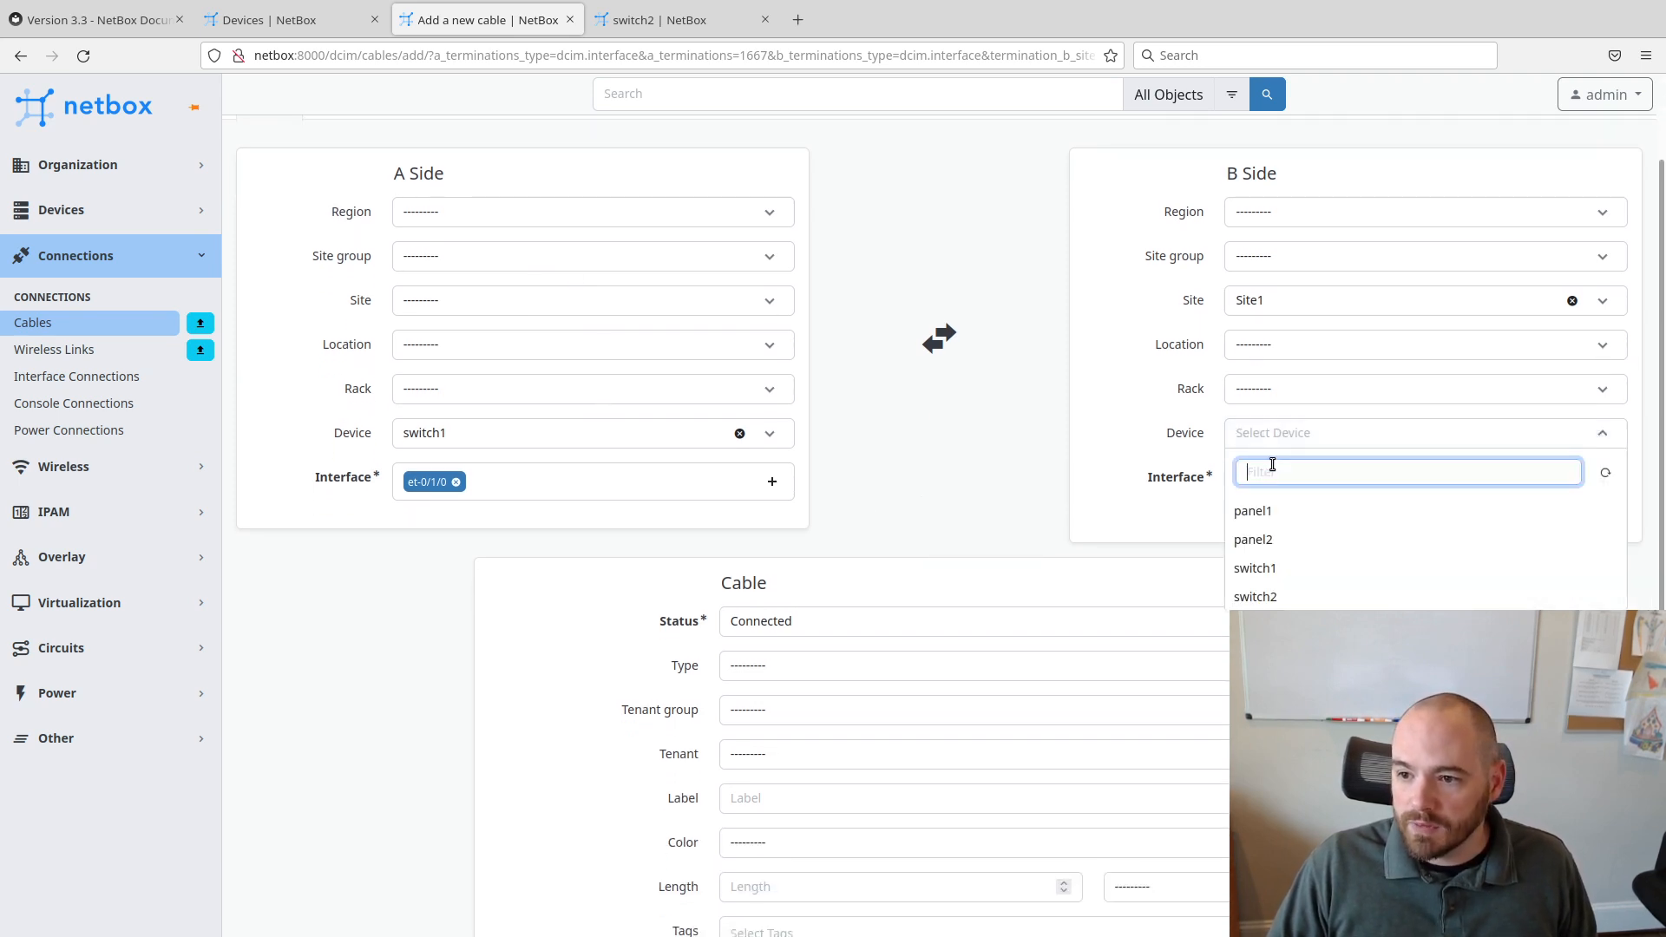
click(1276, 566)
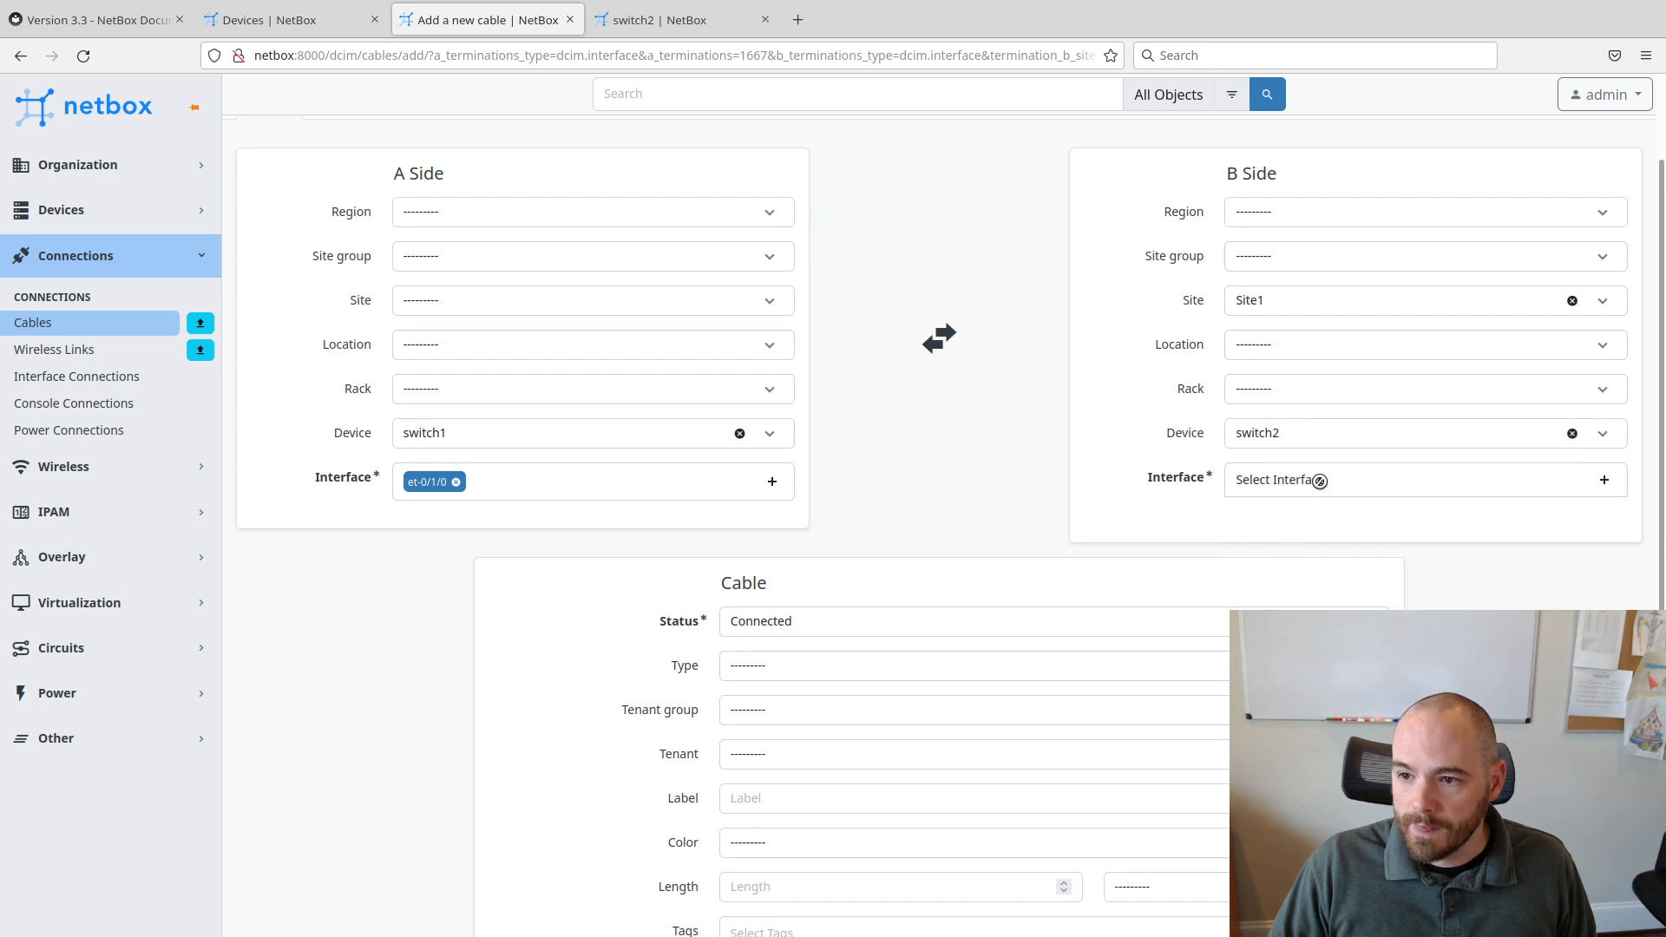
click(1316, 480)
click(1333, 589)
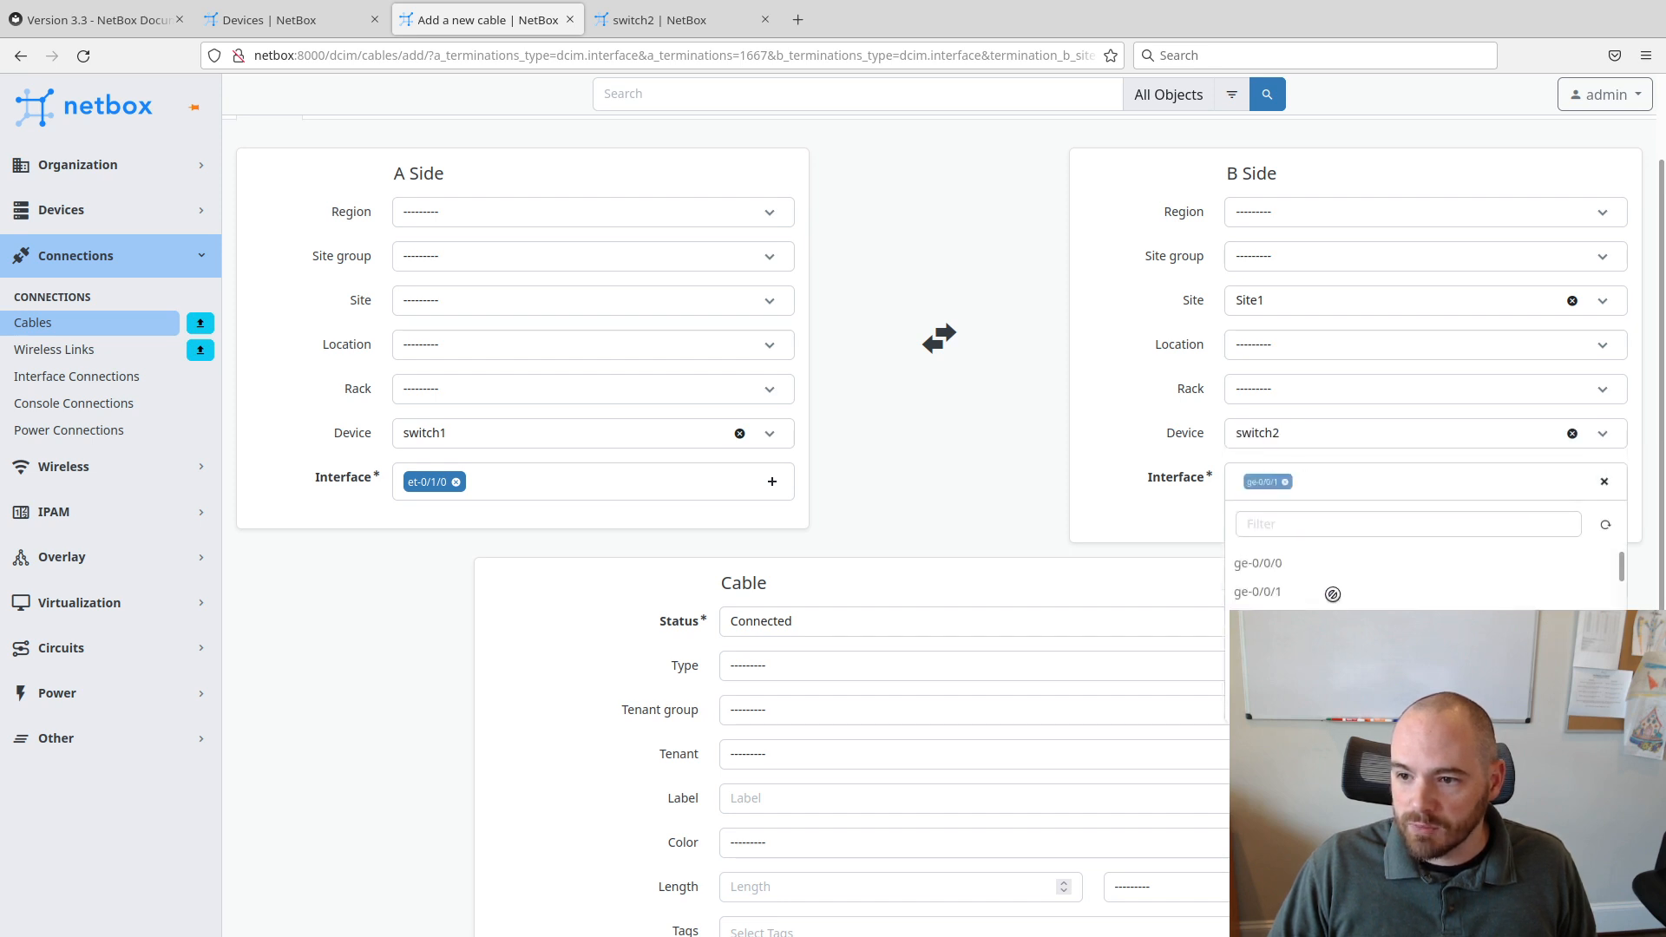
click(1333, 619)
click(1333, 648)
click(1333, 677)
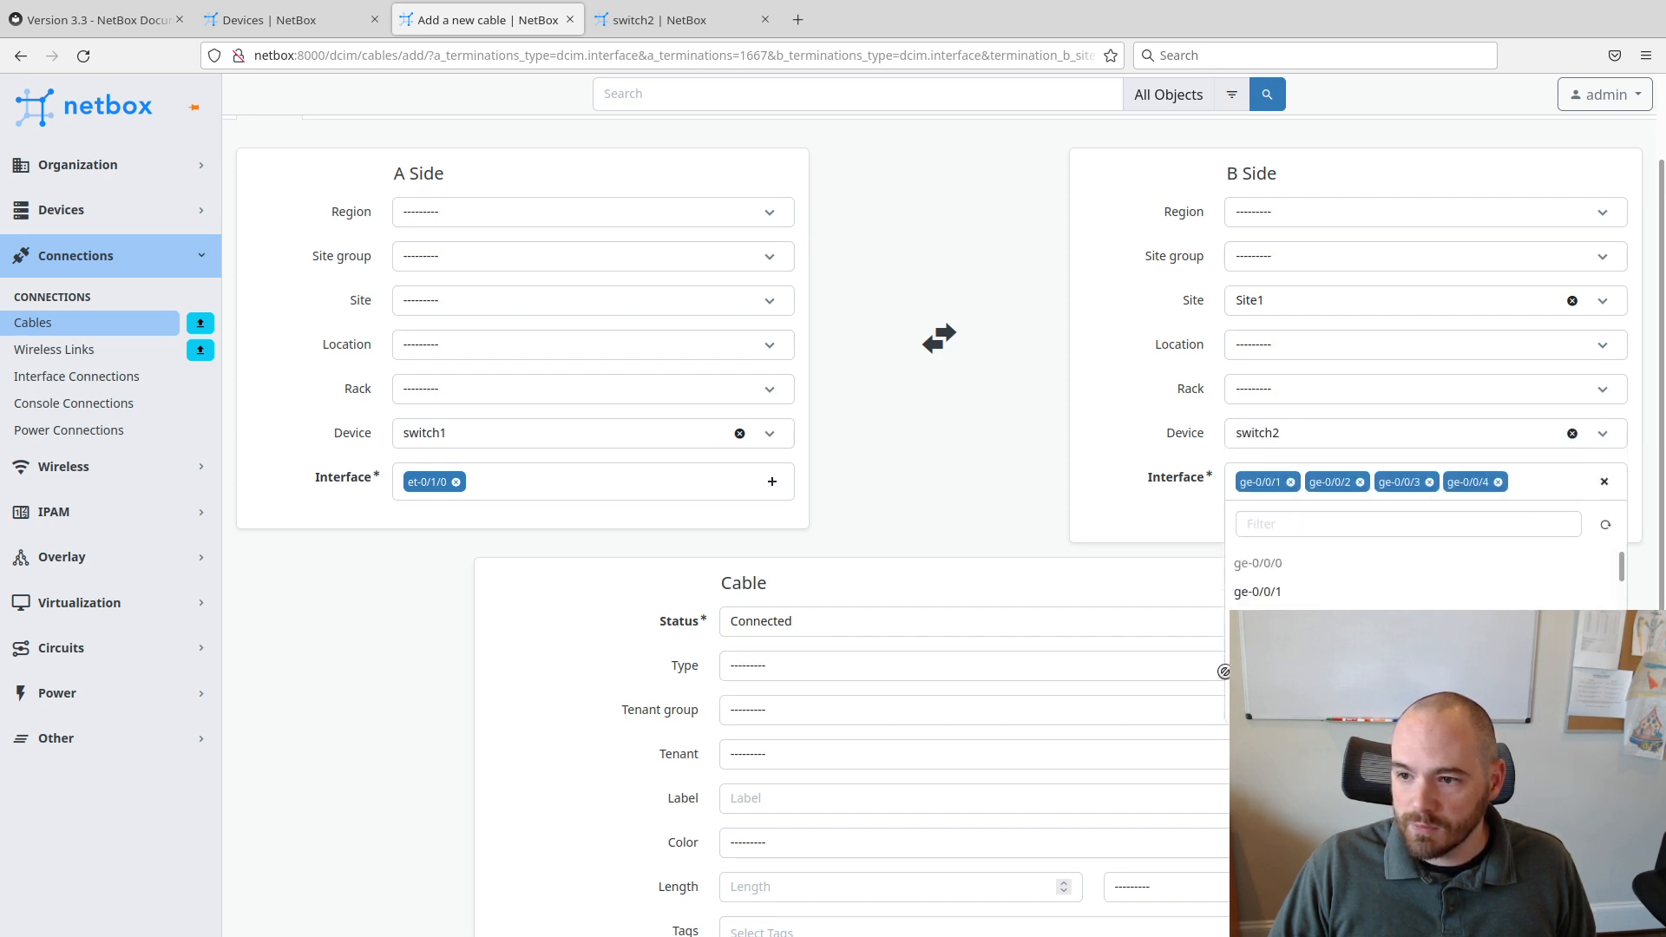
click(1048, 512)
Set the color of the breakout cable to Light Grey and create the cable.
scroll(1036, 552, down, 2)
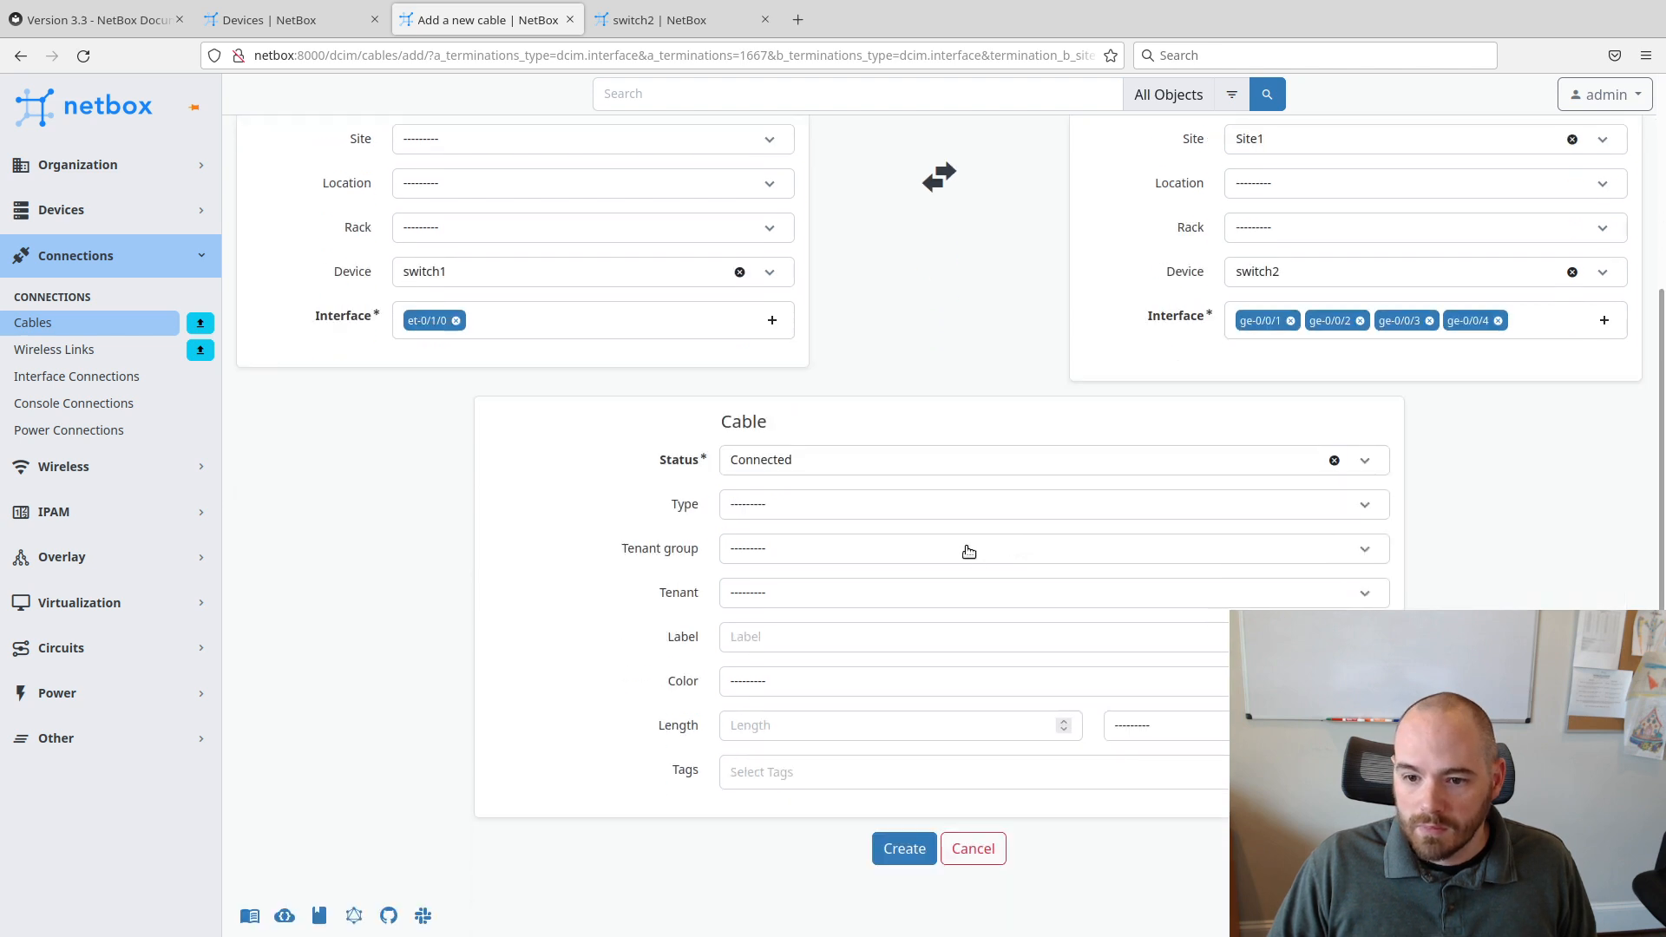
click(825, 689)
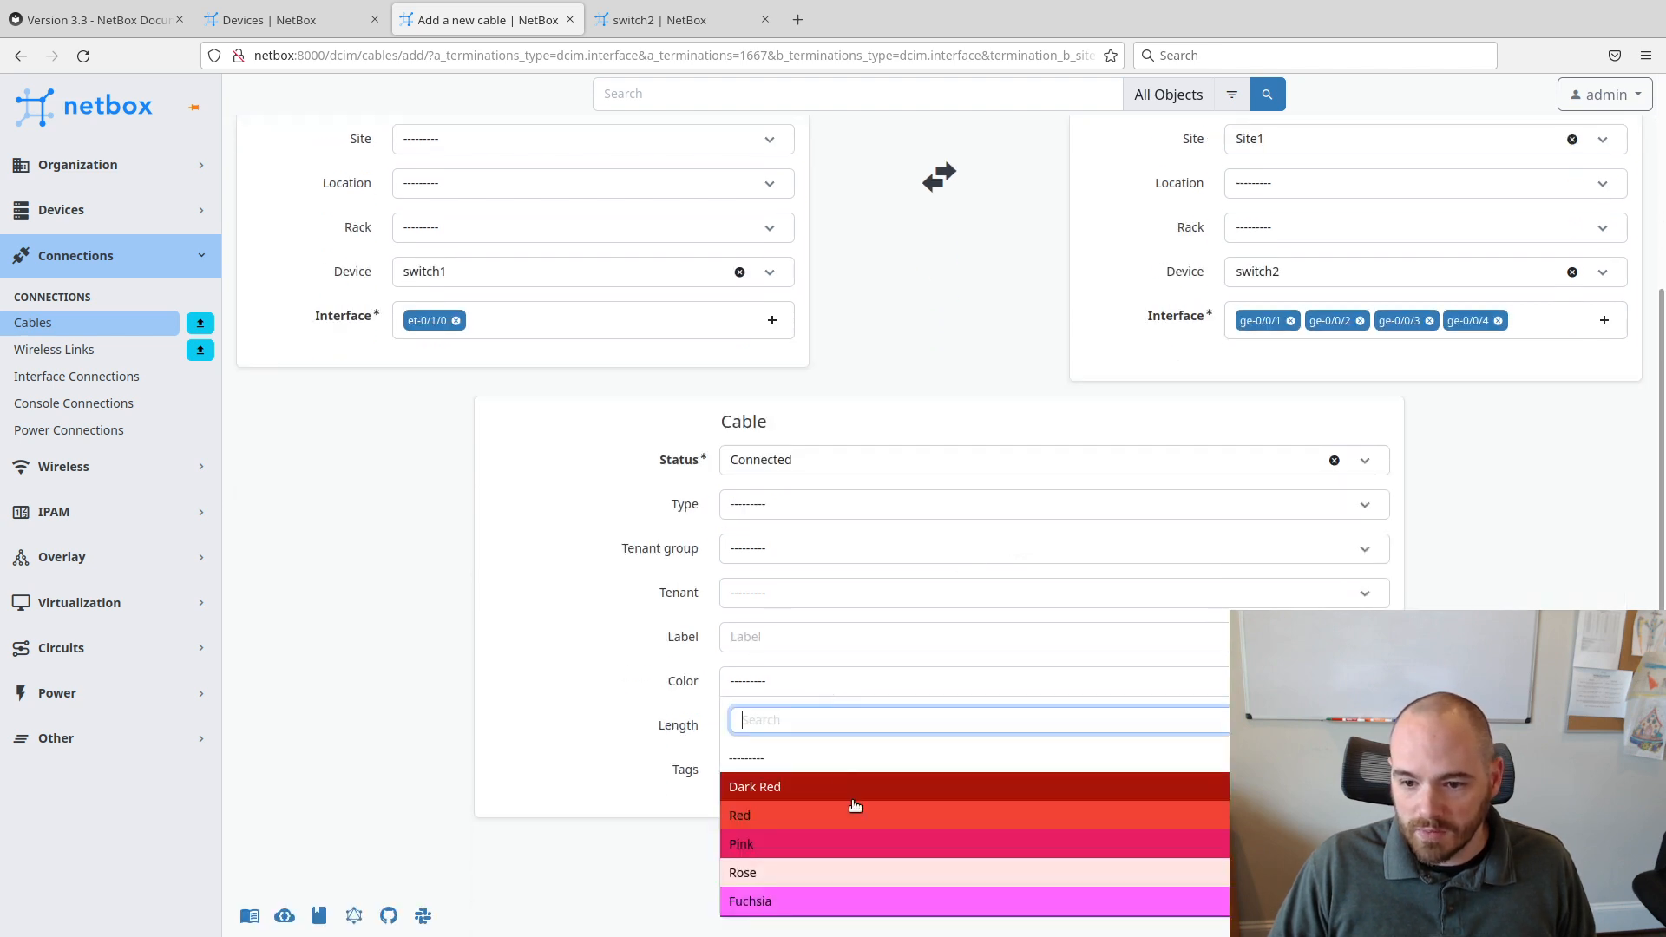
scroll(853, 807, down, 5)
scroll(854, 813, down, 2)
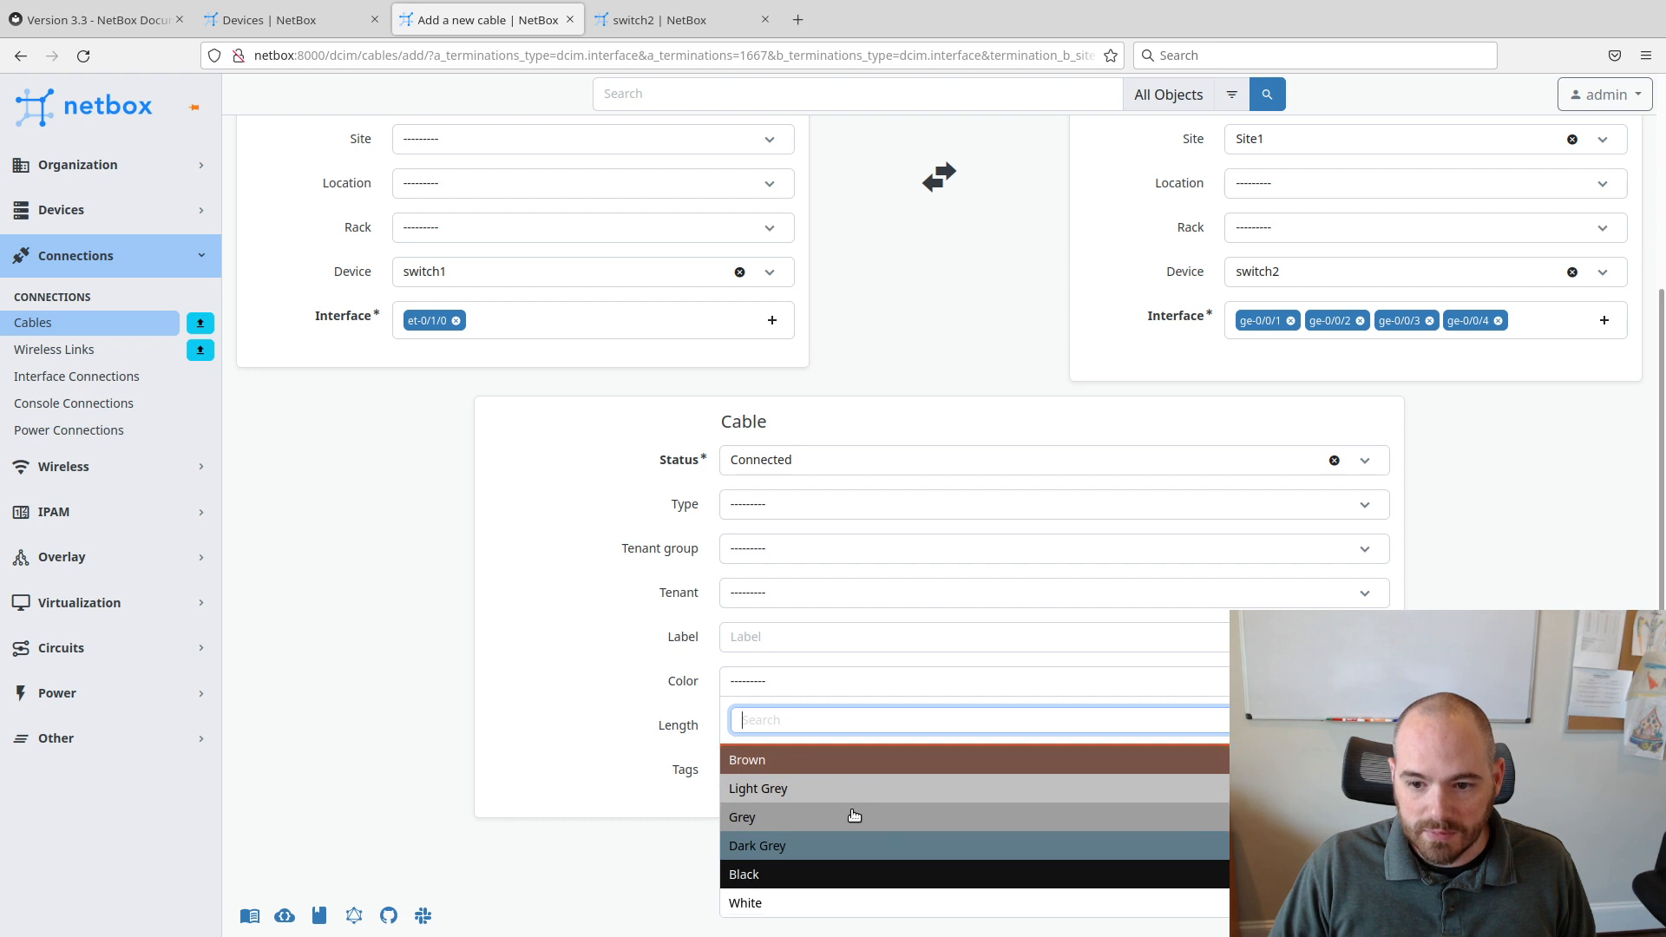
click(861, 789)
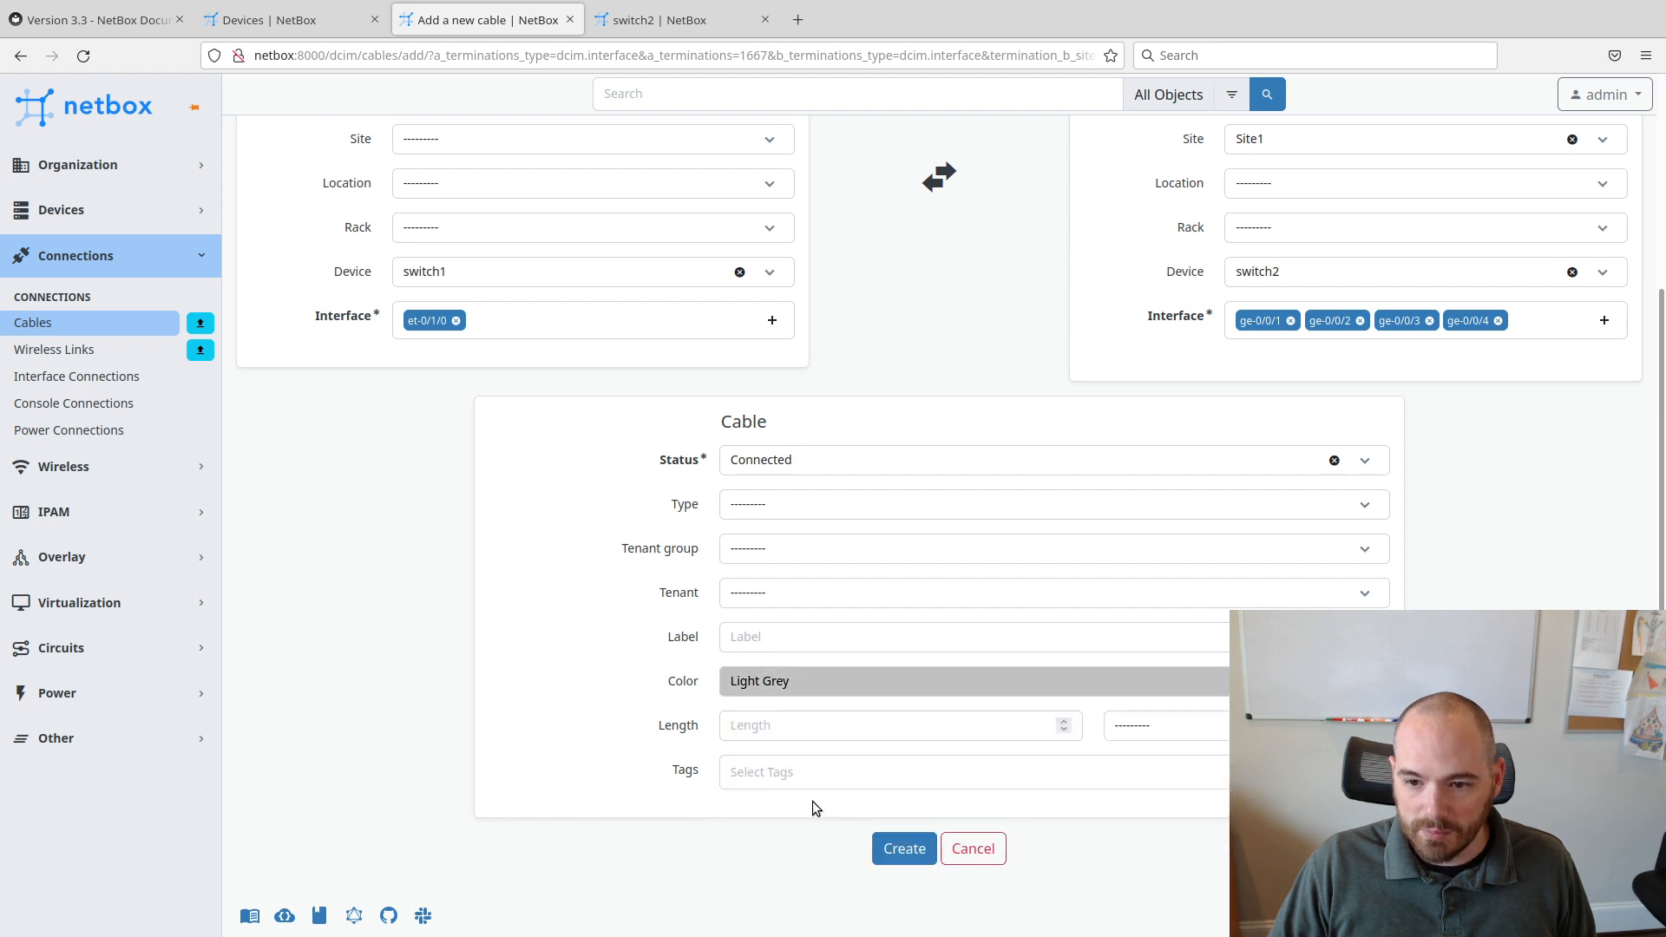
click(898, 850)
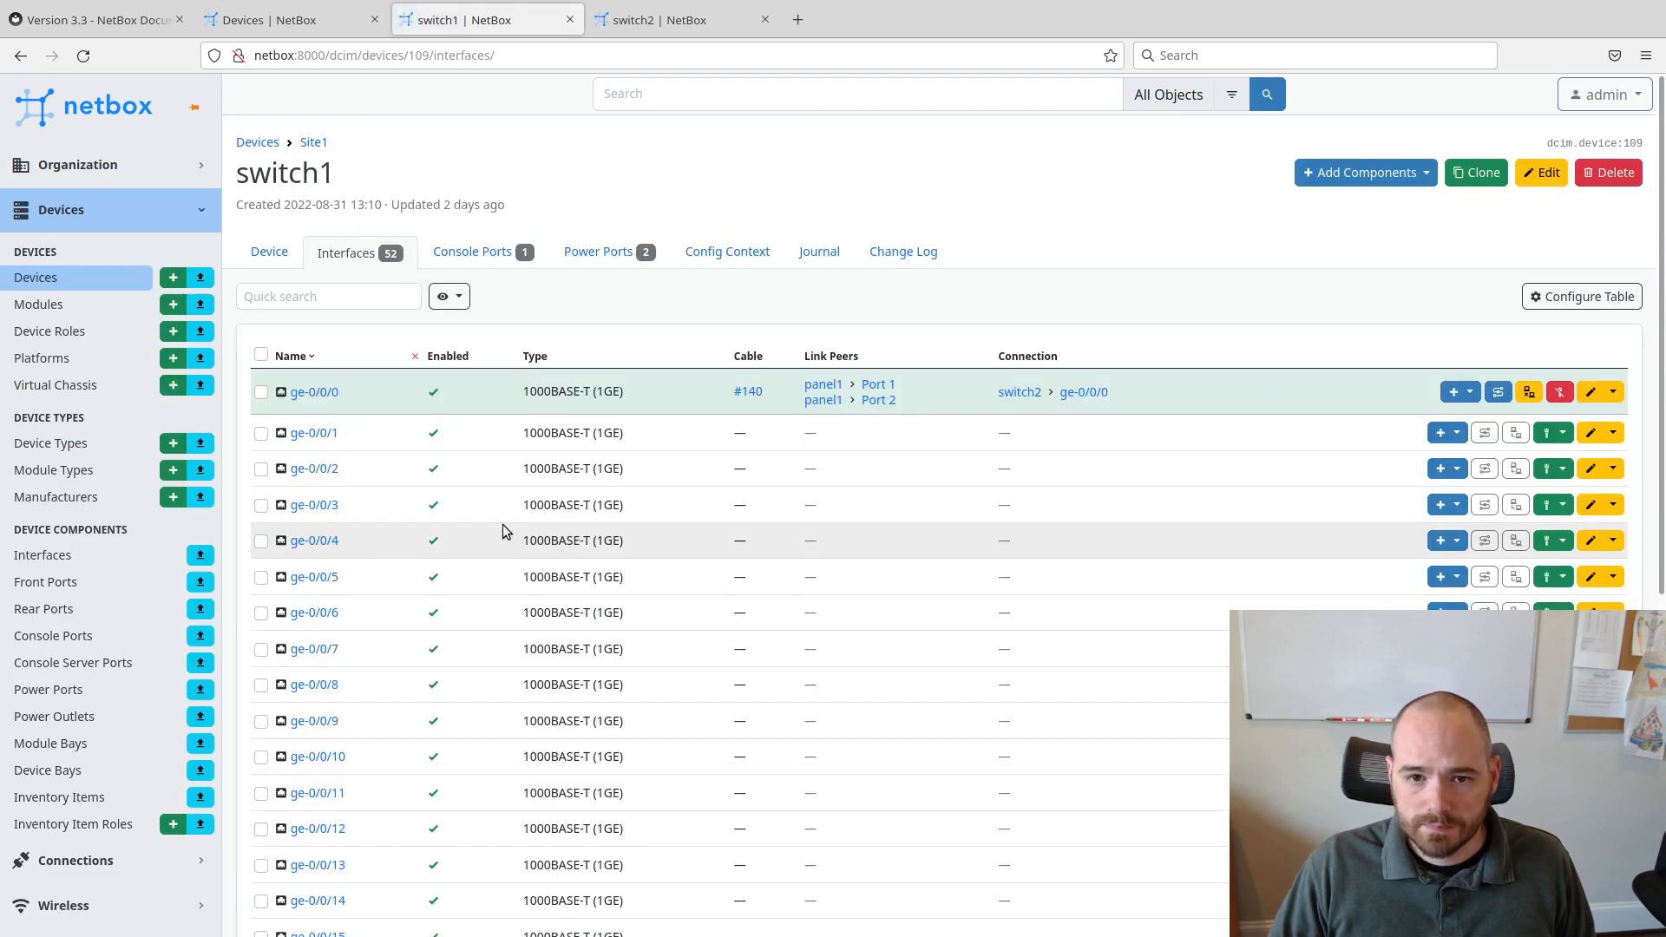
Check the link peers and connections of et-0/1/0 on the second page of switch1's interface list.
scroll(590, 541, down, 6)
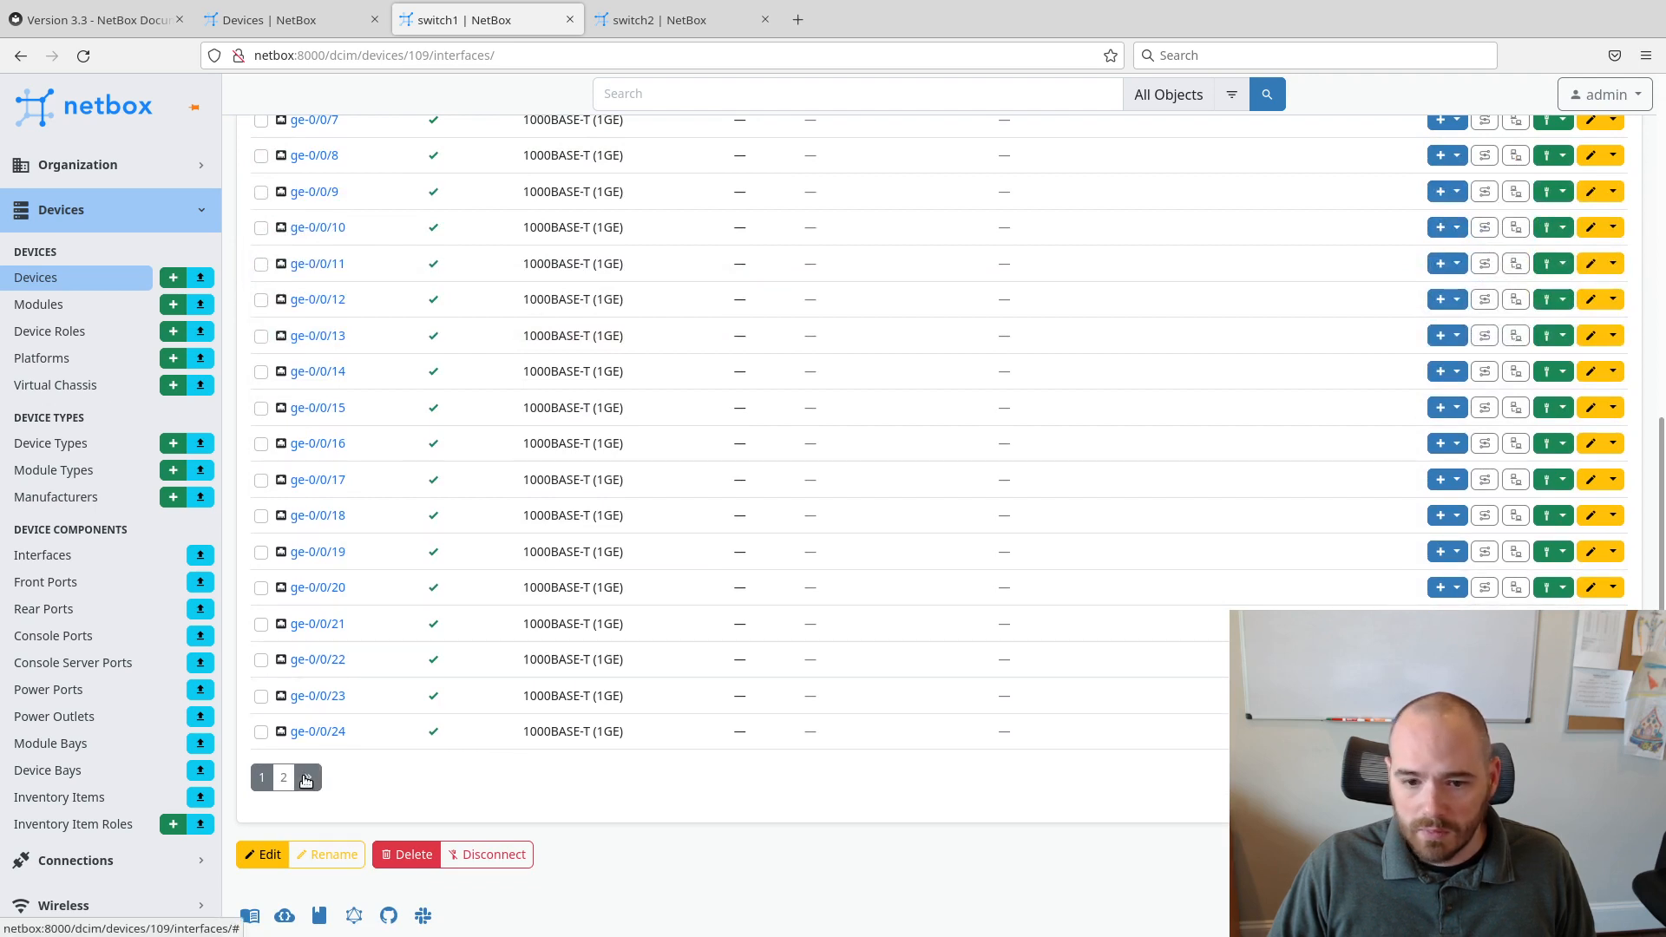
click(306, 778)
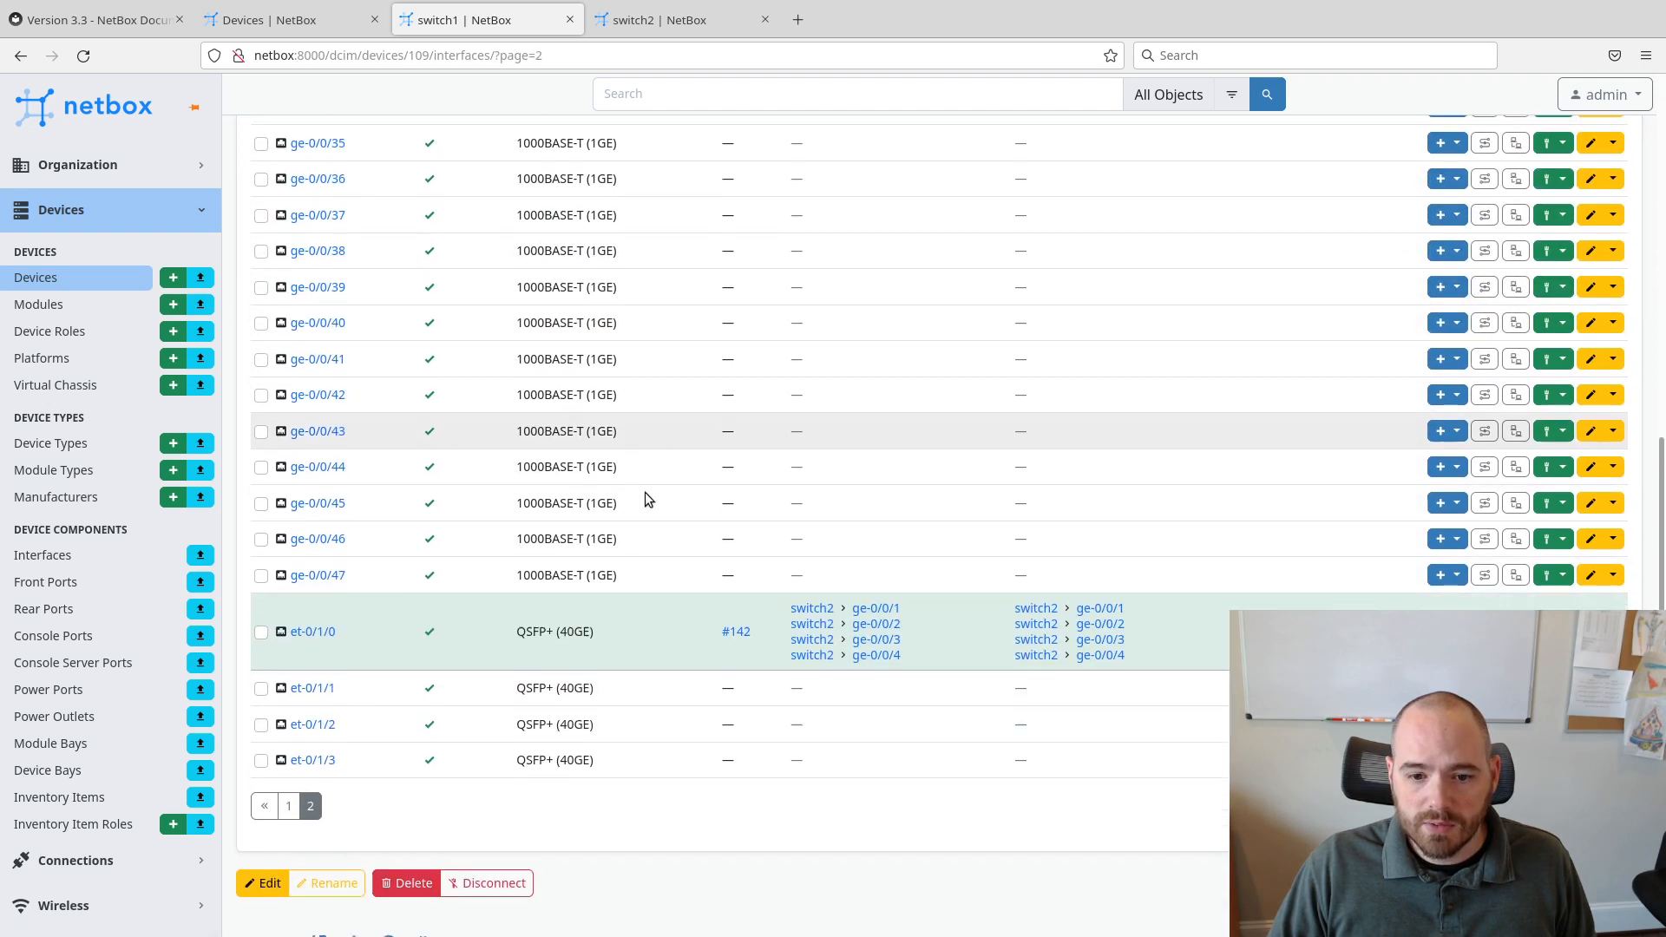
scroll(644, 499, down, 1)
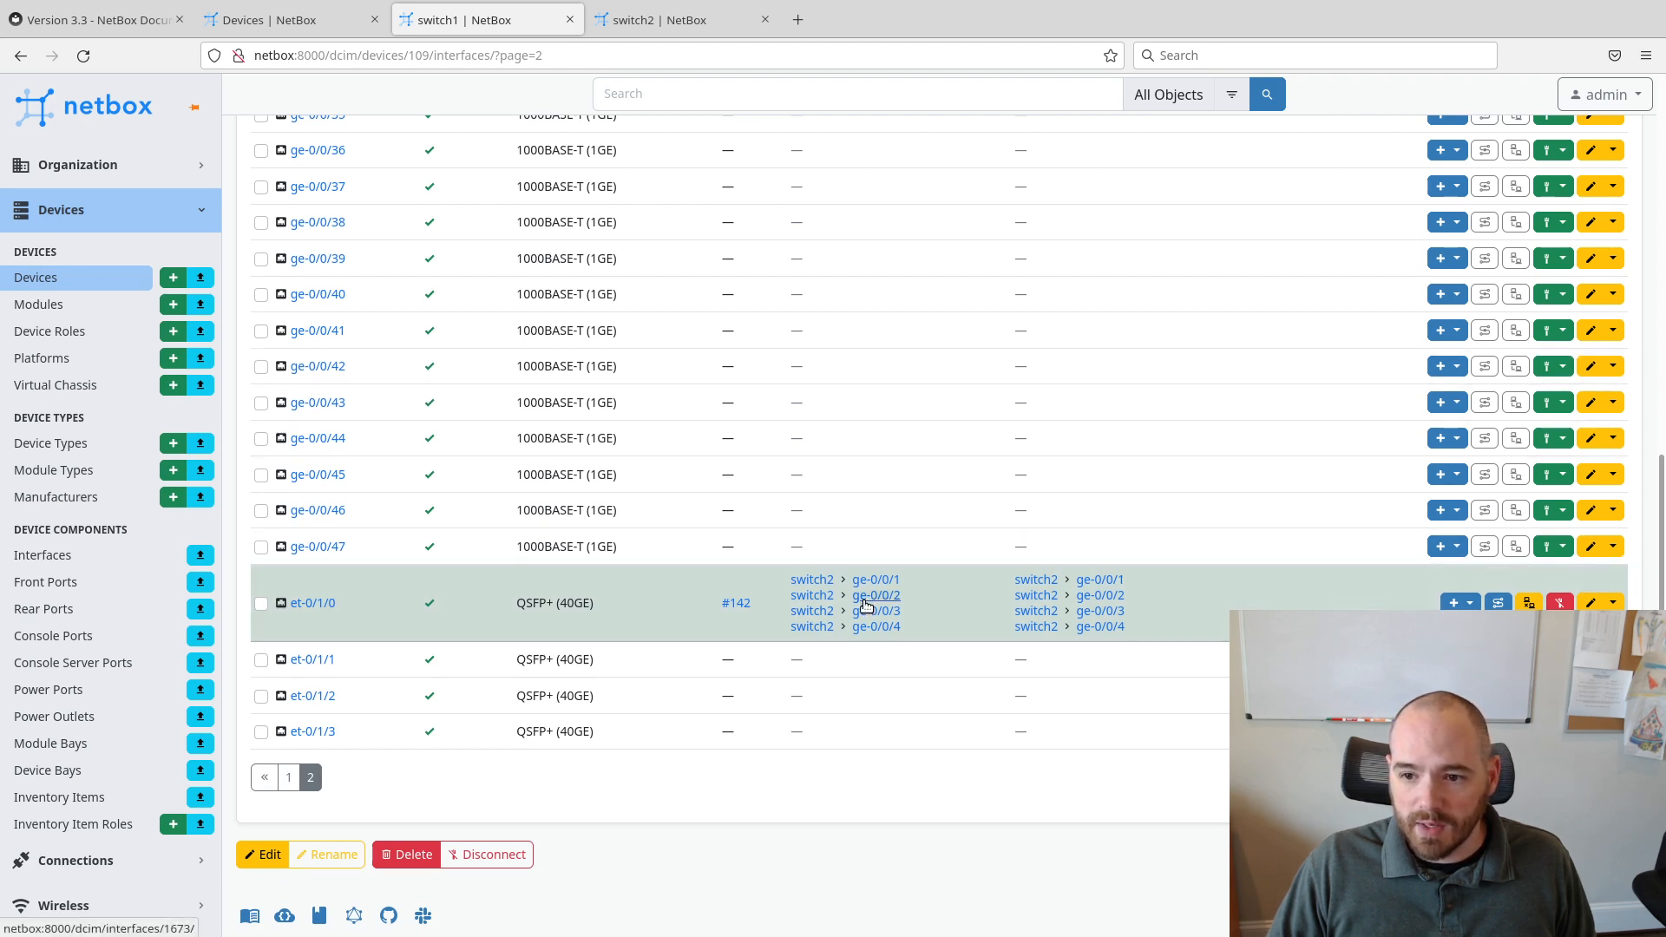
scroll(873, 637, up, 2)
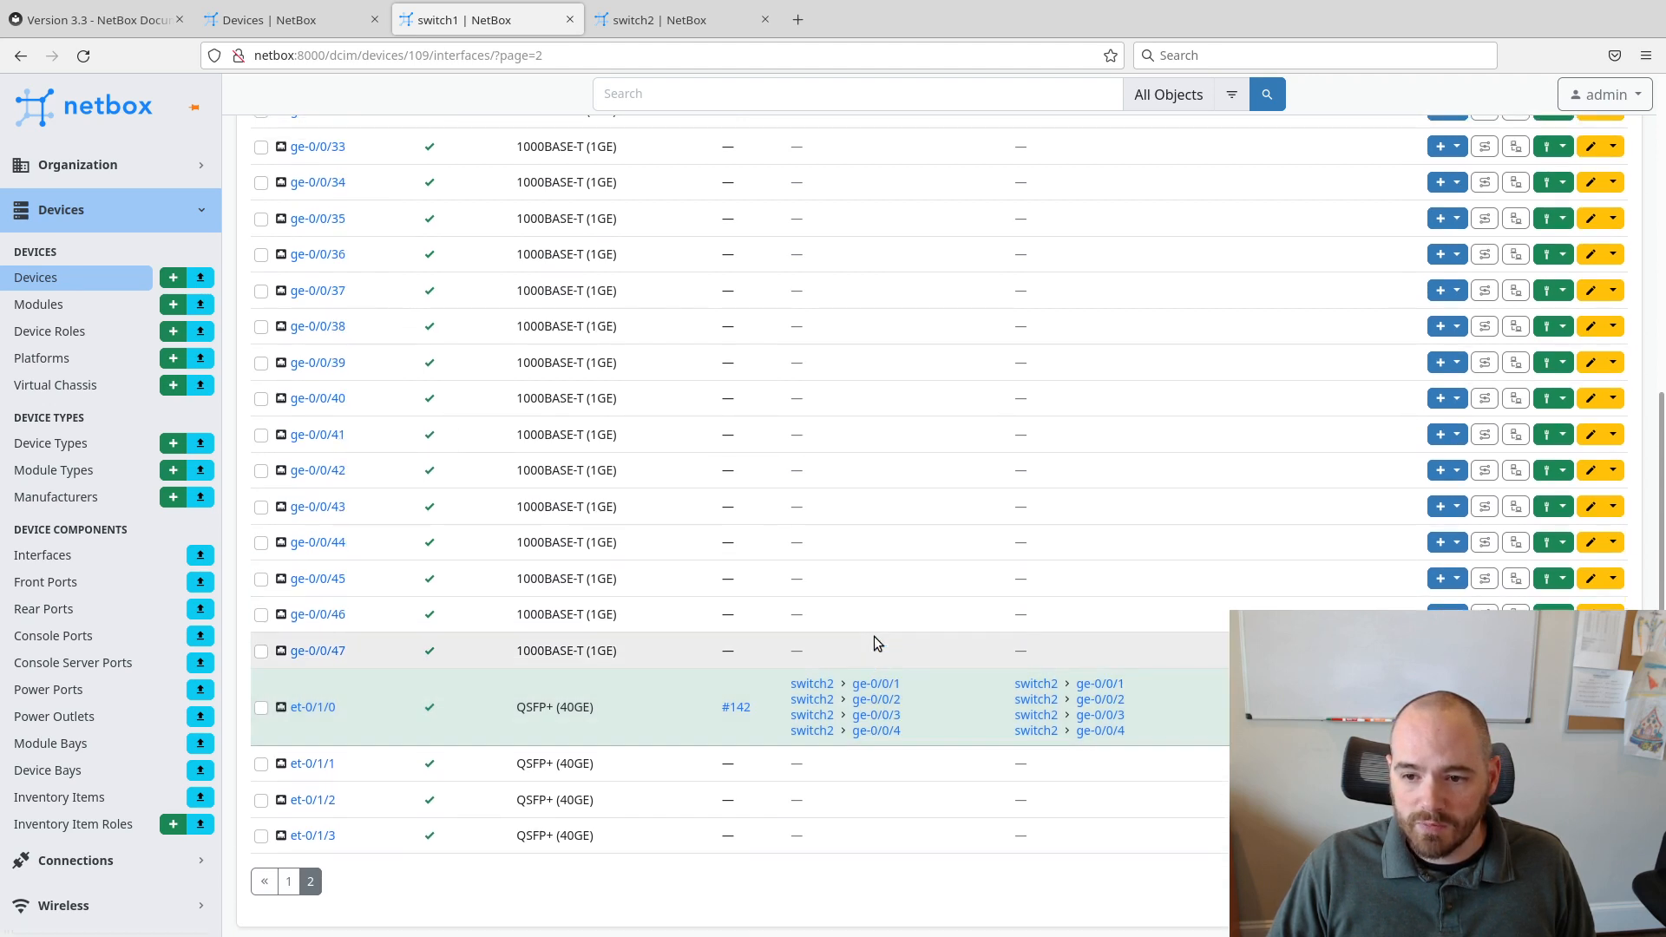
scroll(881, 661, up, 10)
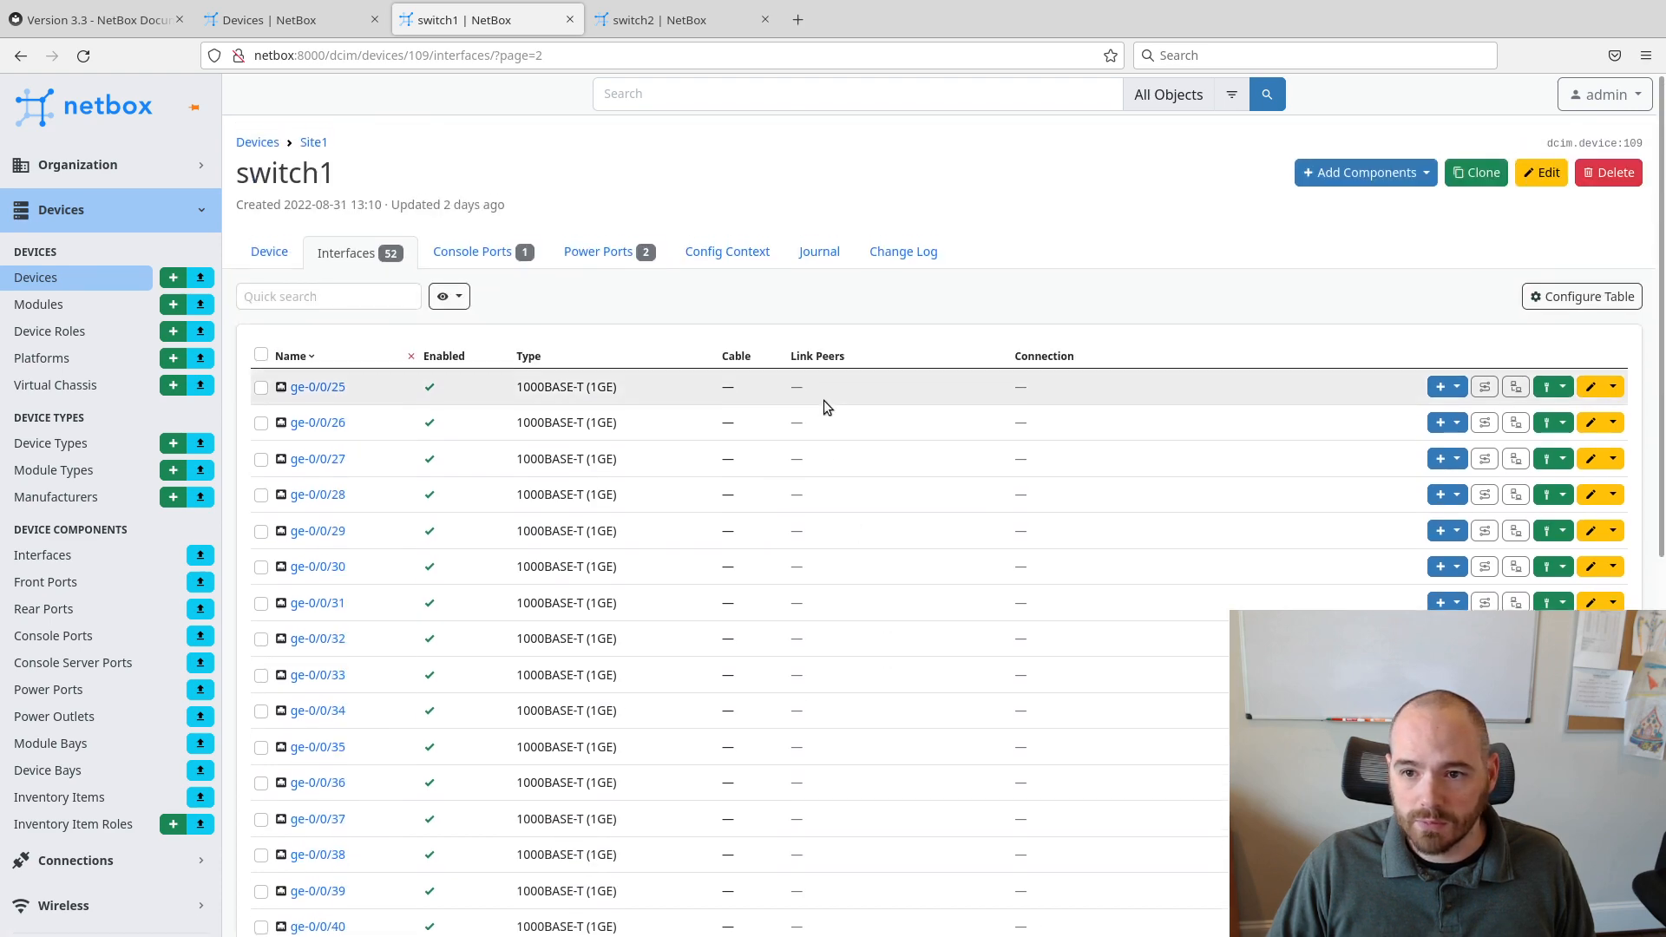
scroll(802, 542, down, 10)
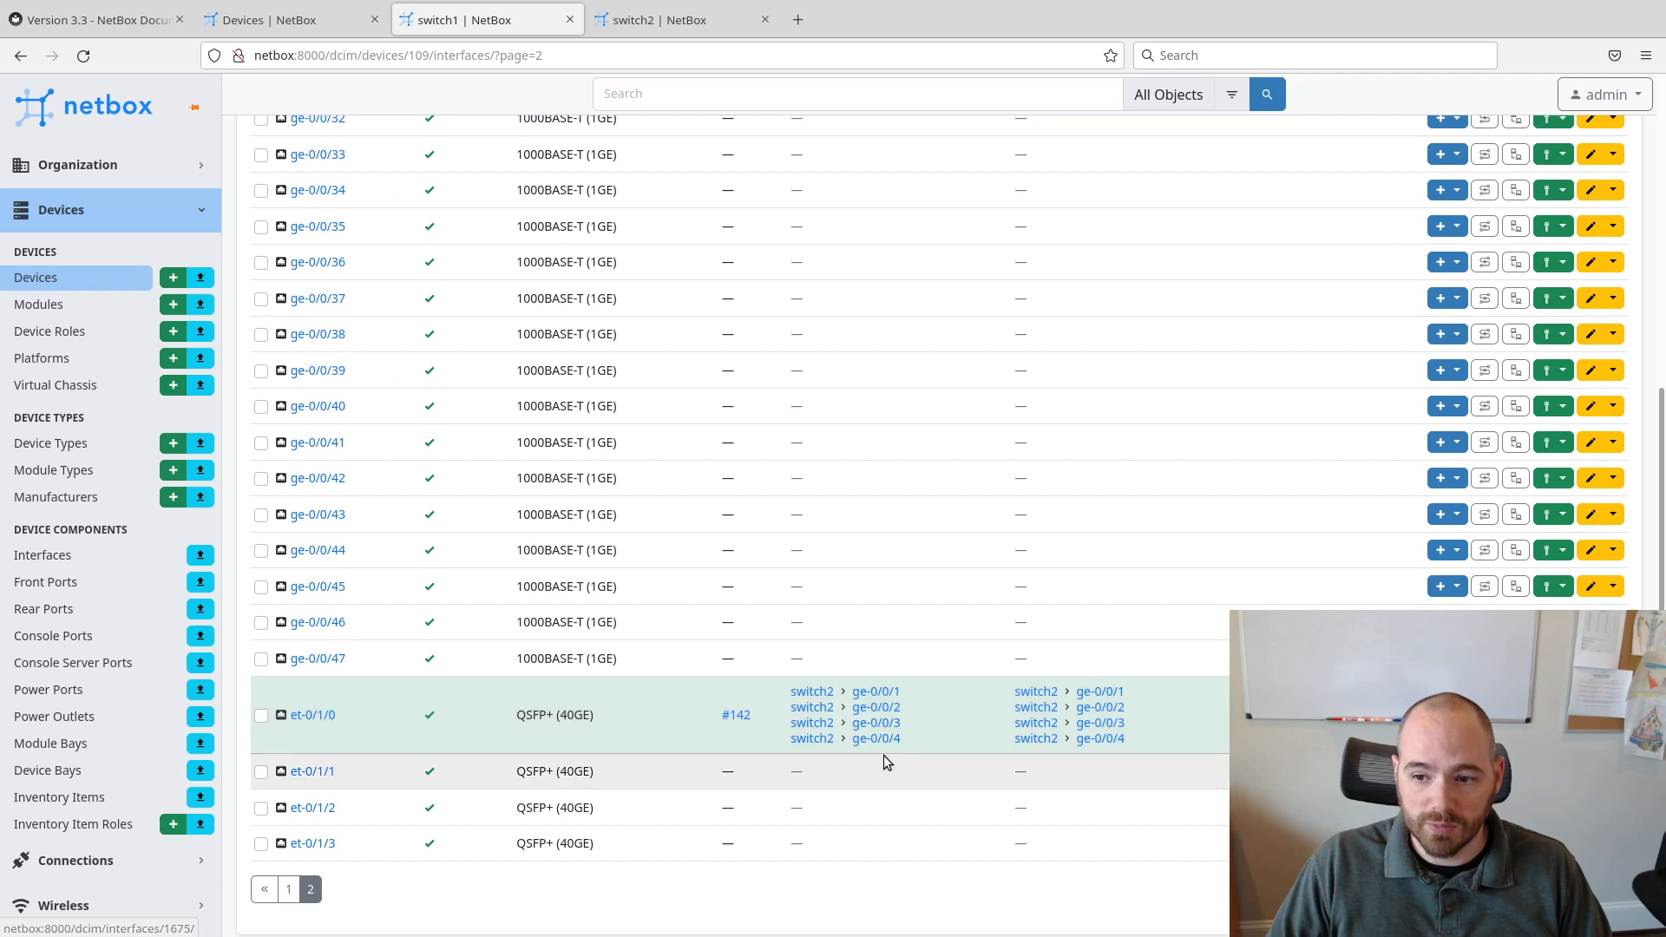
Reload switch2's interface list to check the connections of ge-0/0/1 through ge-0/0/4.
click(664, 22)
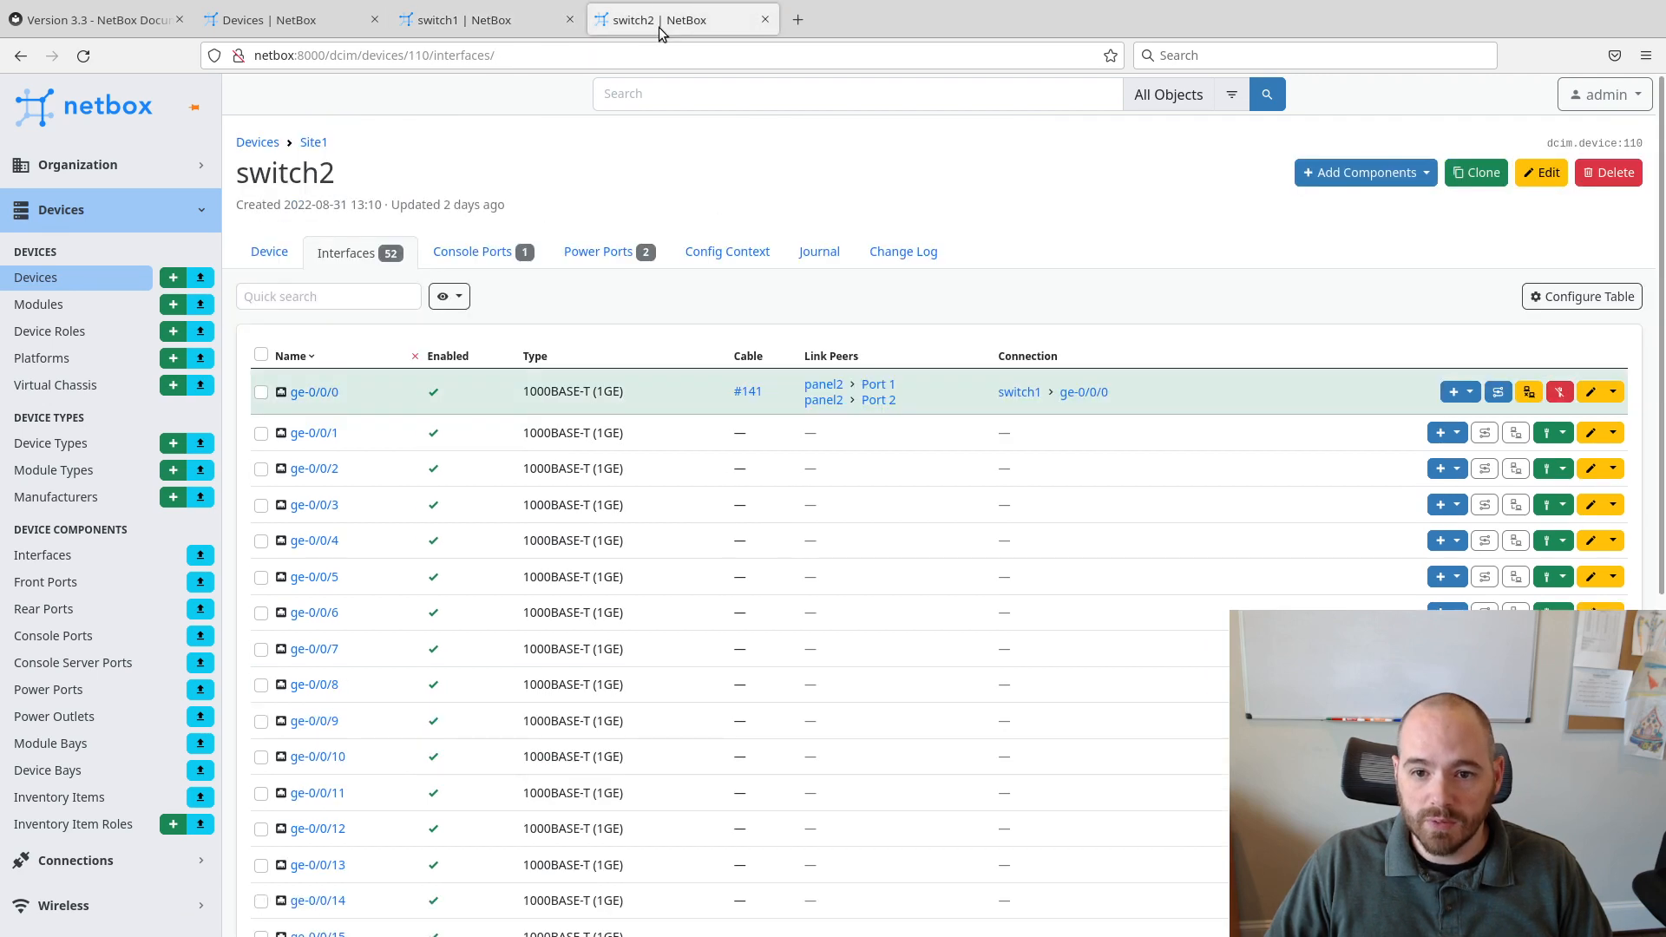
click(617, 54)
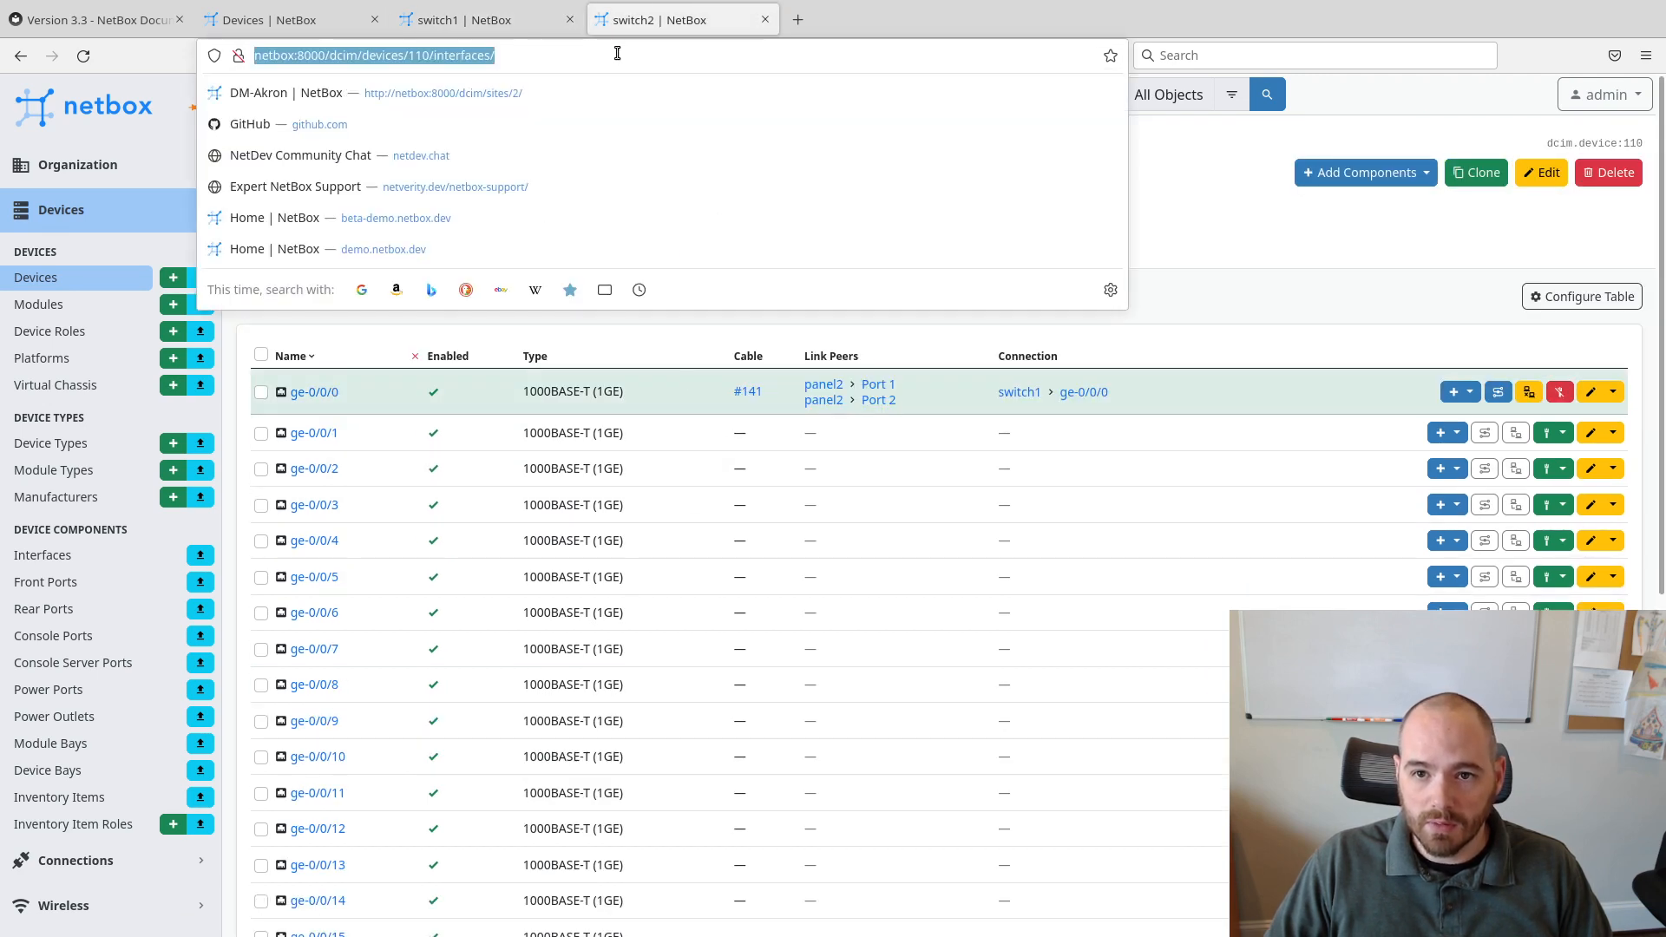
key(Return)
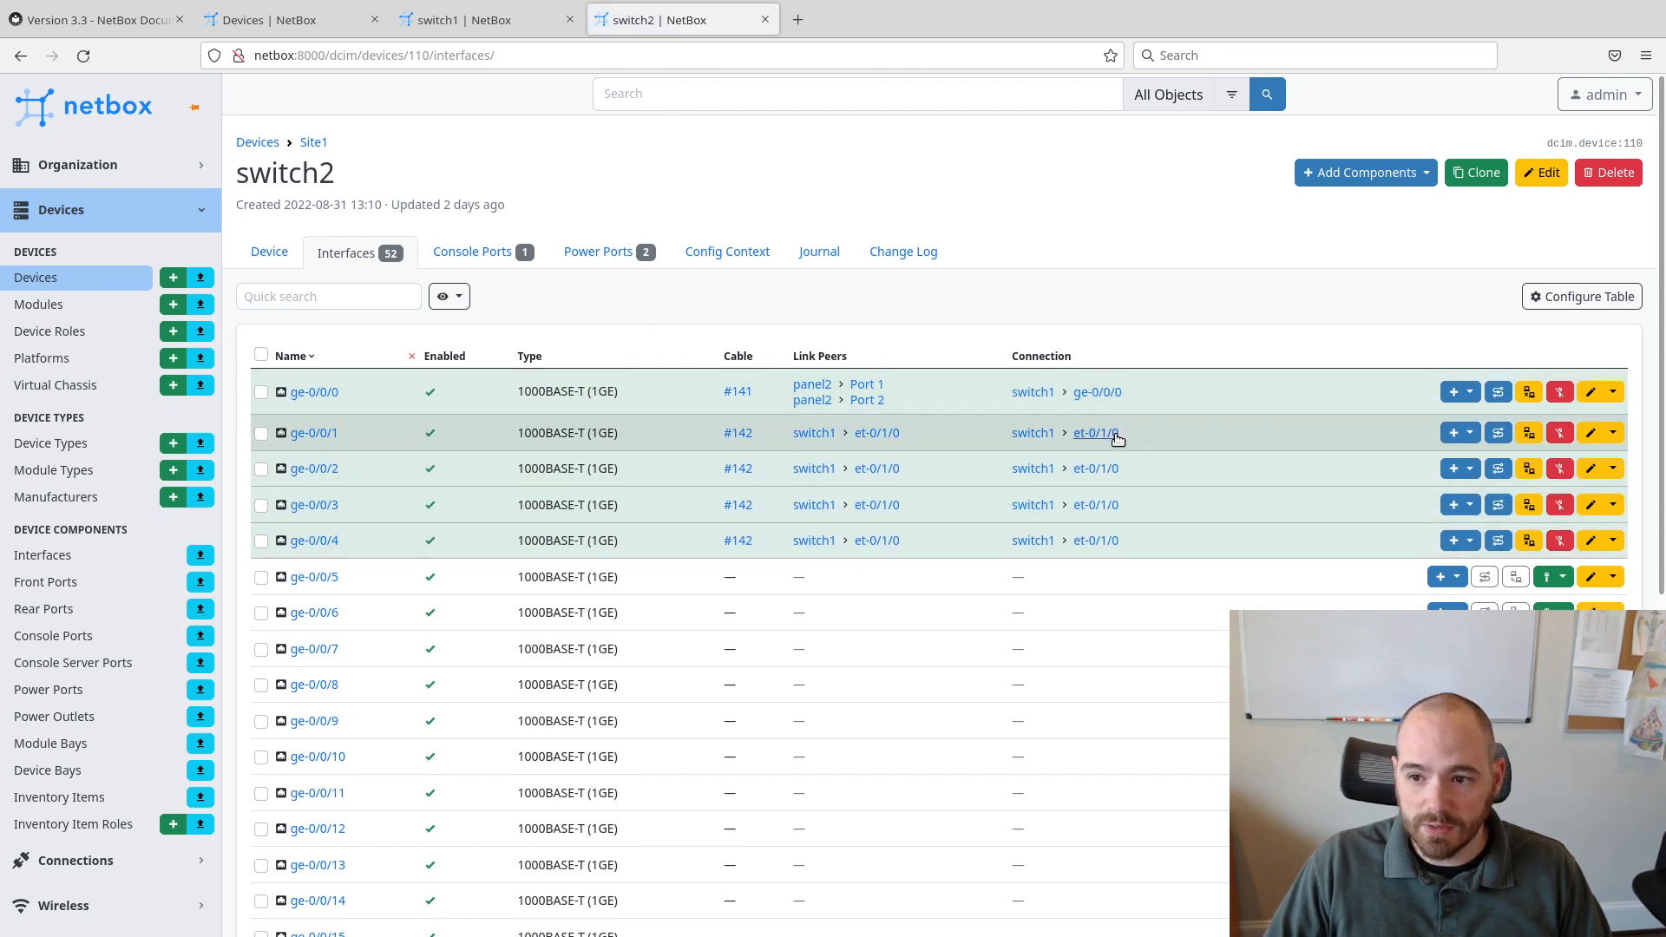
Trace the breakout cable from switch1's et-0/1/0 and from switch2's ge-0/0/1, and examine both paths.
click(478, 22)
middle_click(1498, 715)
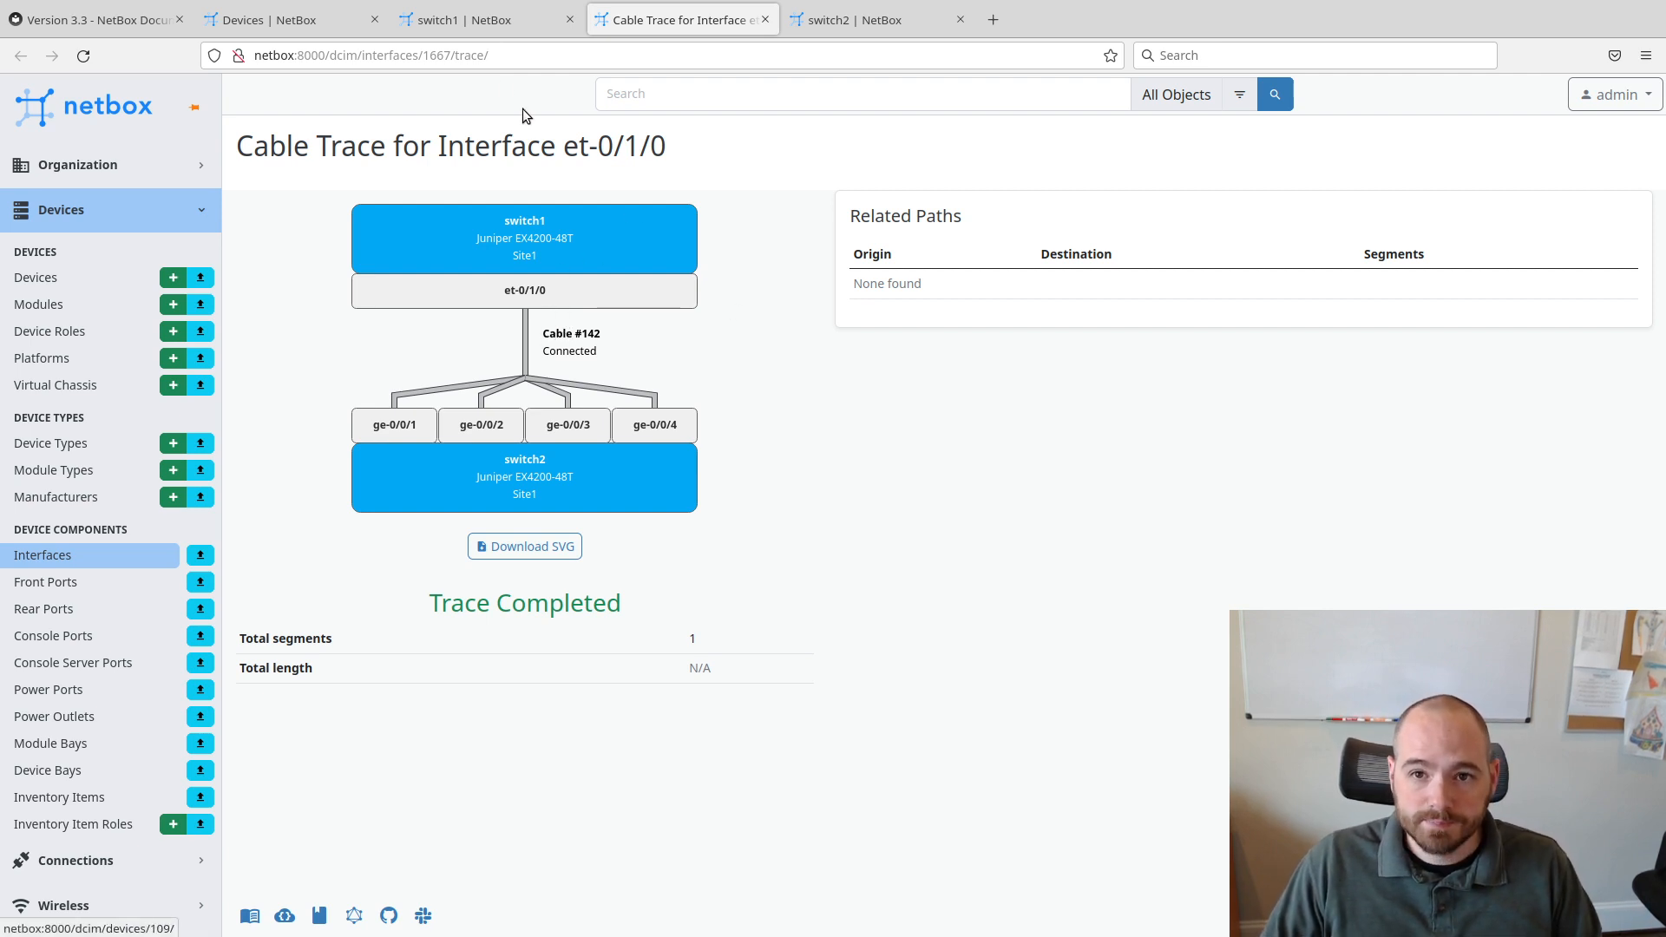
click(842, 19)
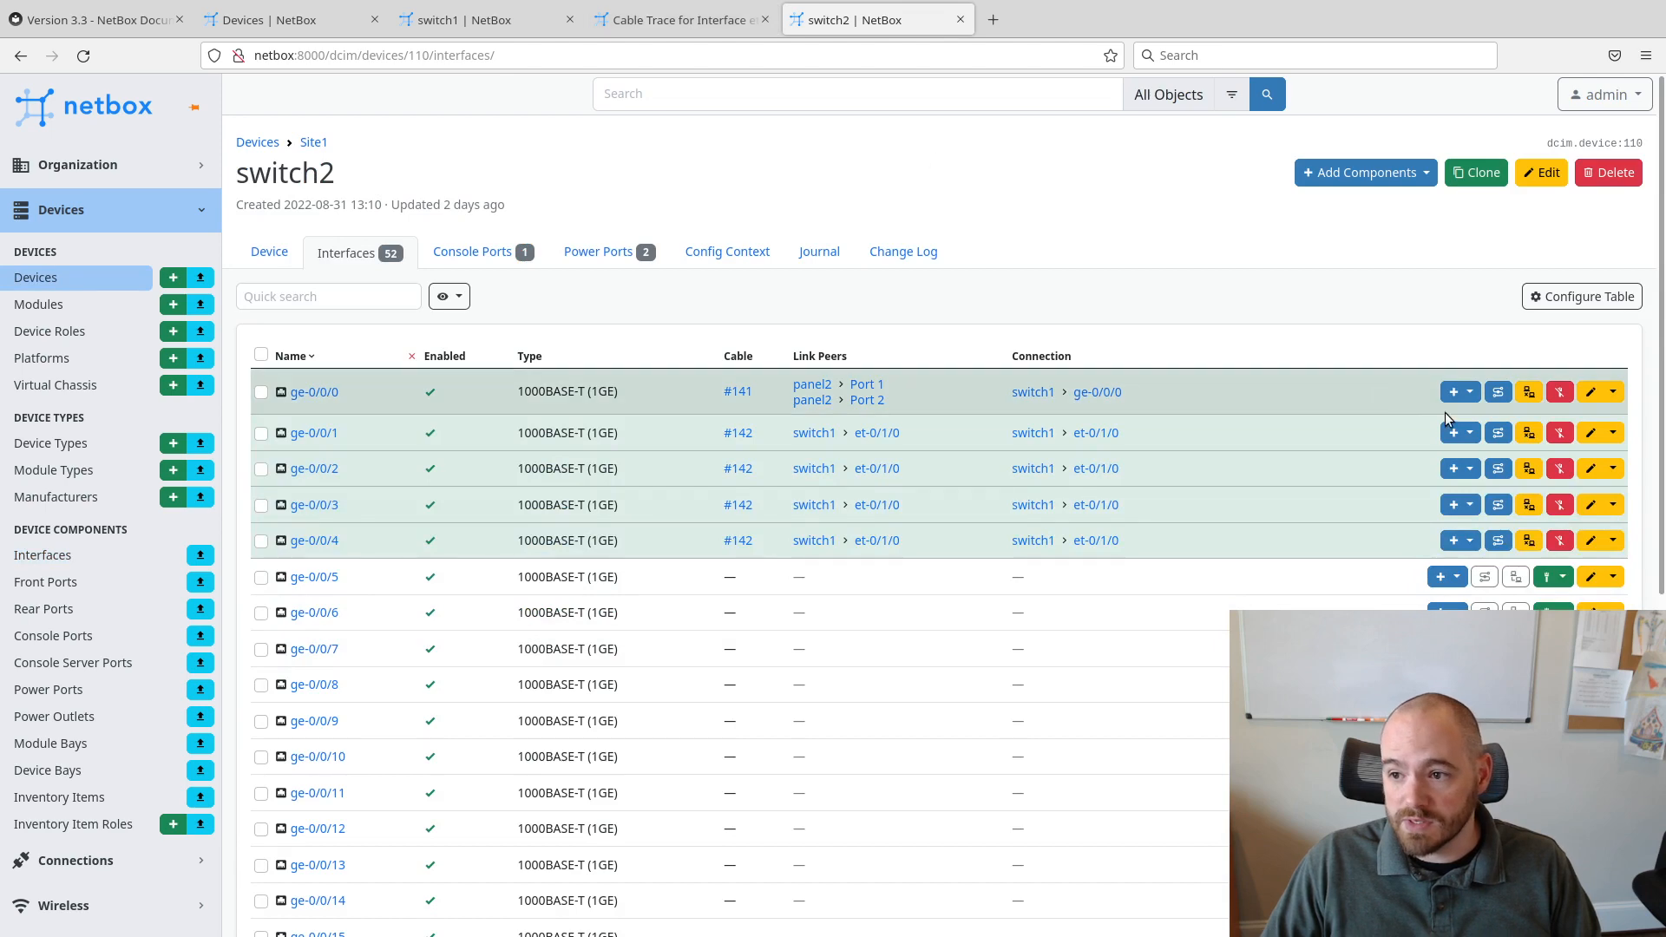
click(1498, 432)
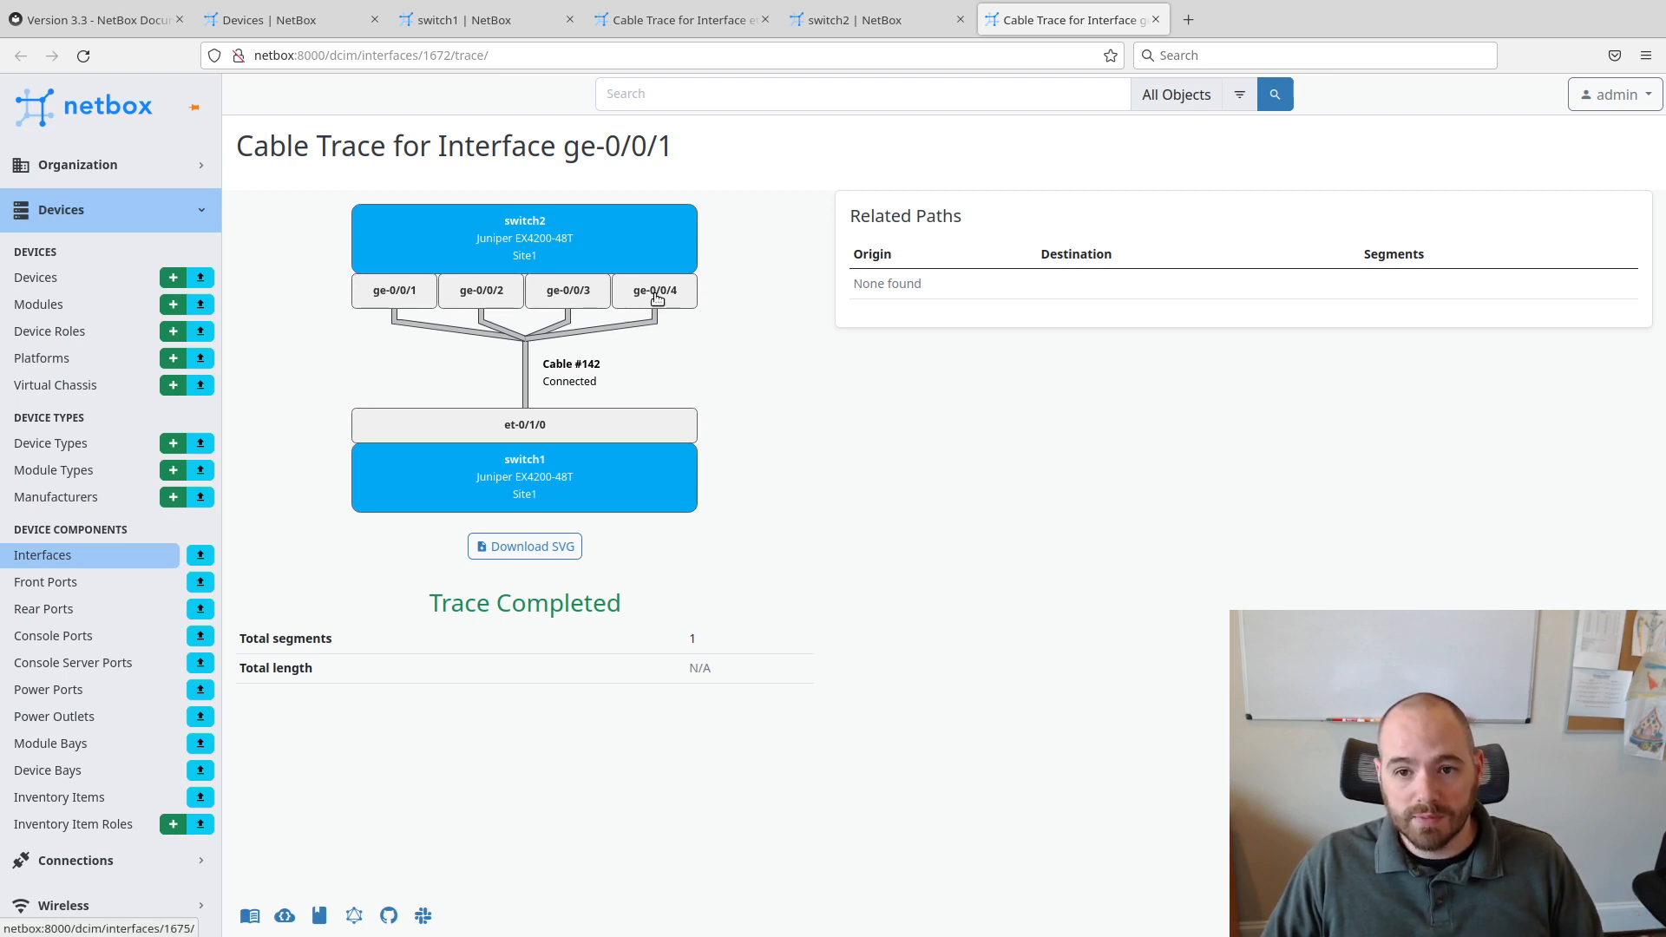
click(879, 23)
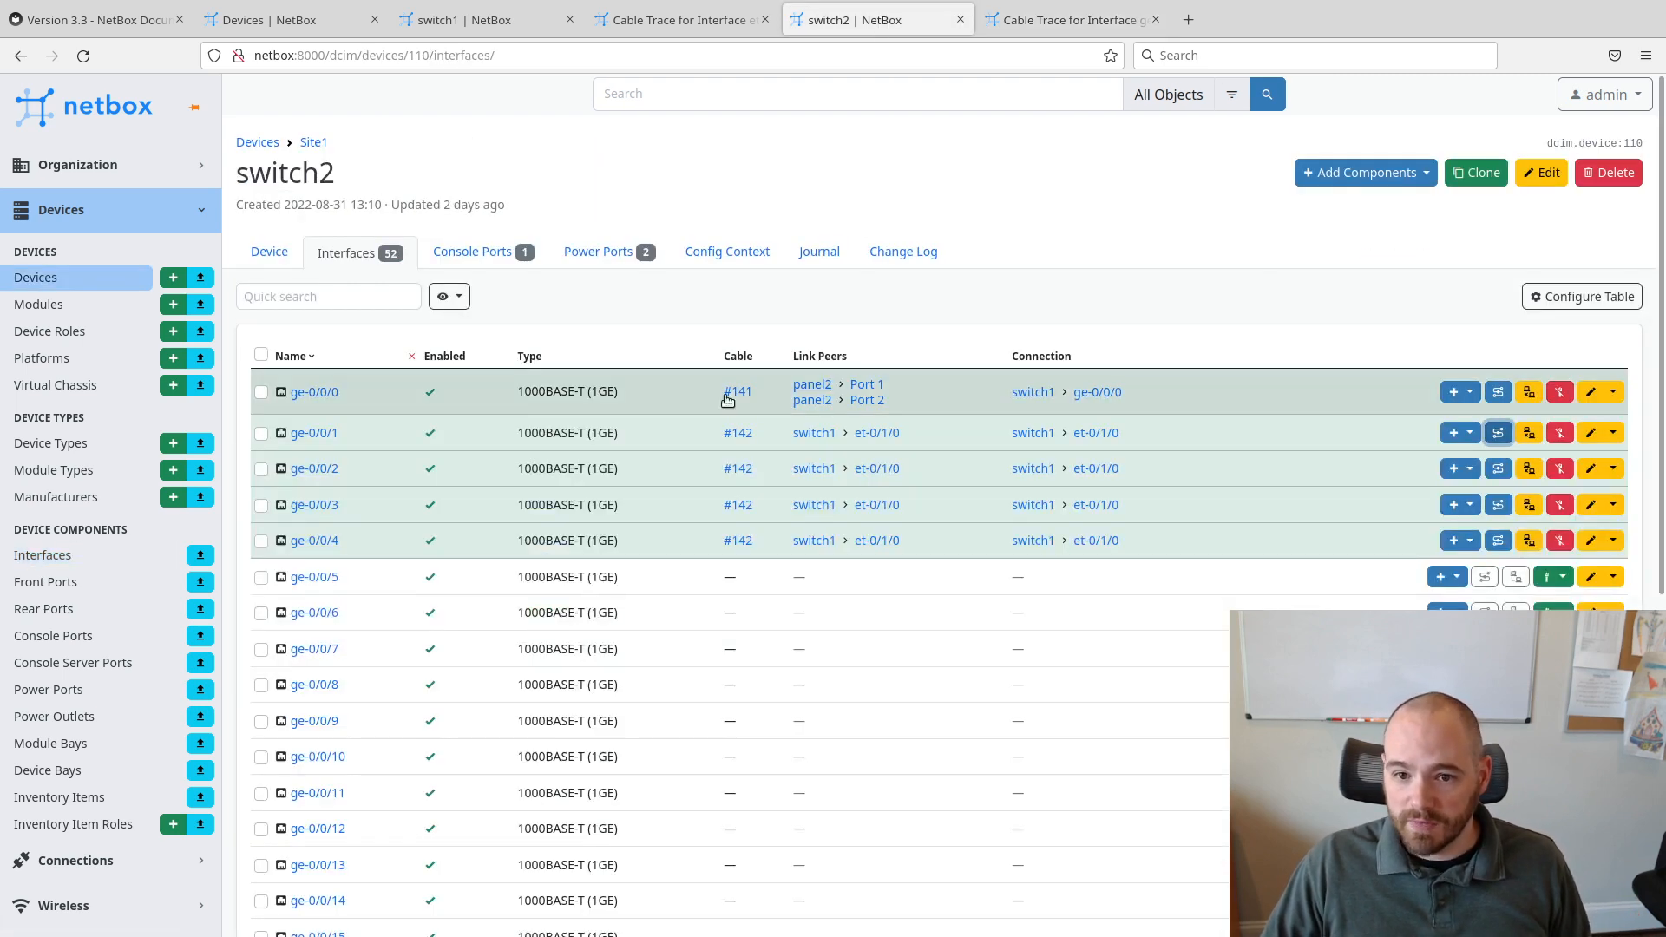
click(1047, 19)
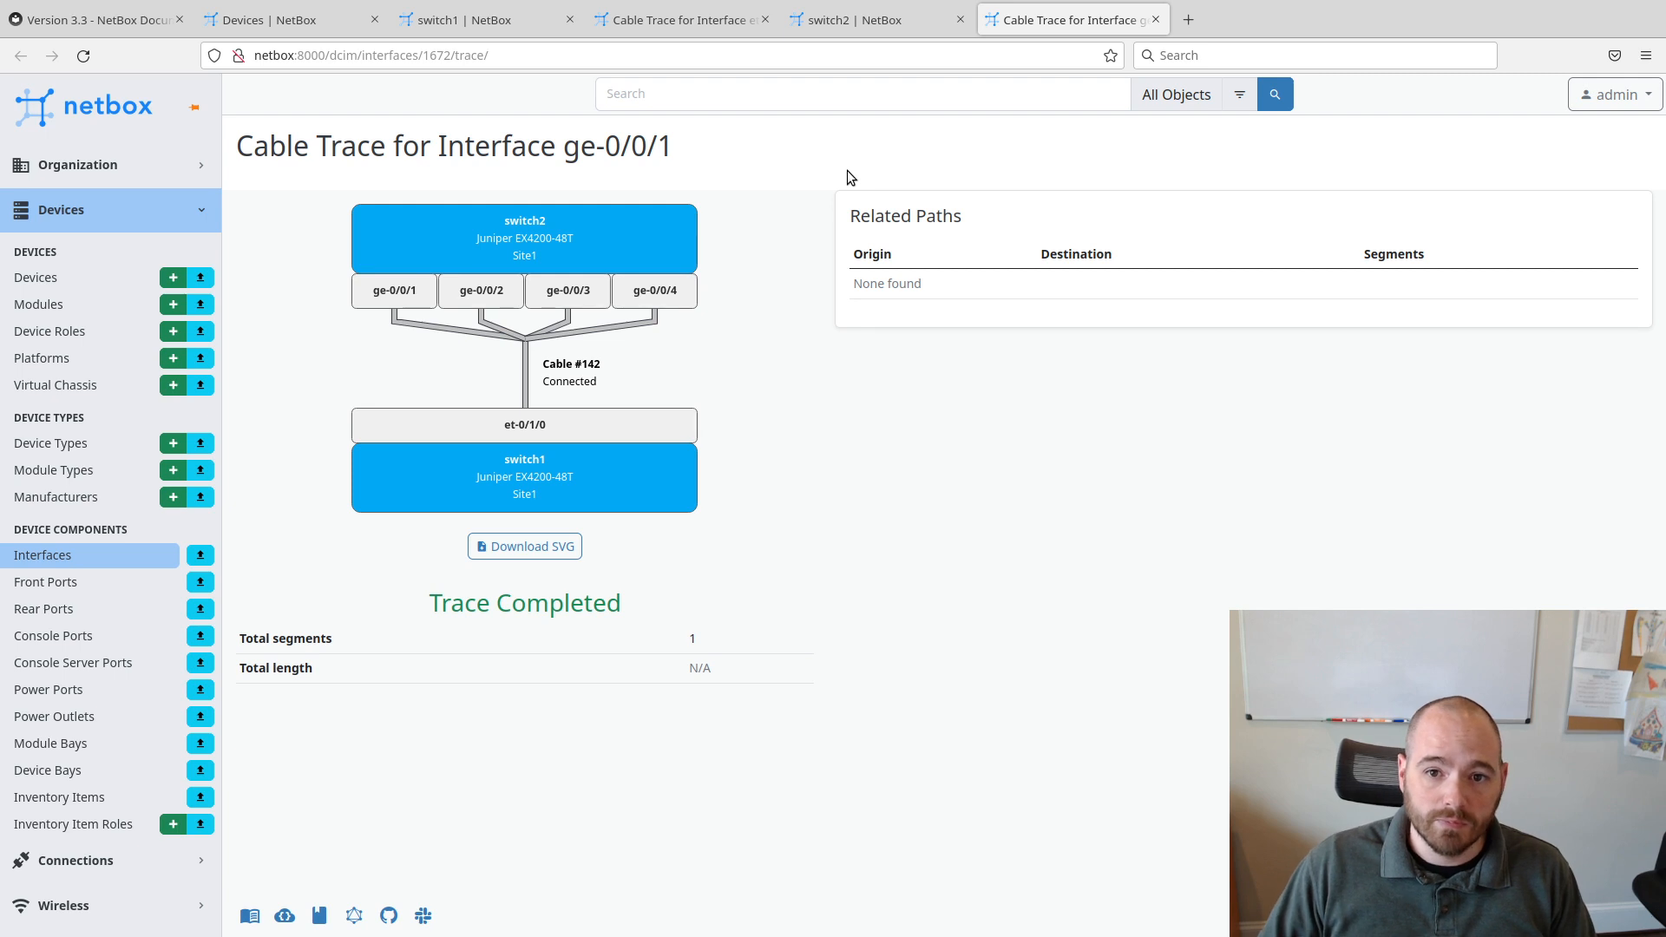
Return to the New Features section of the Version 3.3 release notes in the NetBox documentation.
click(121, 24)
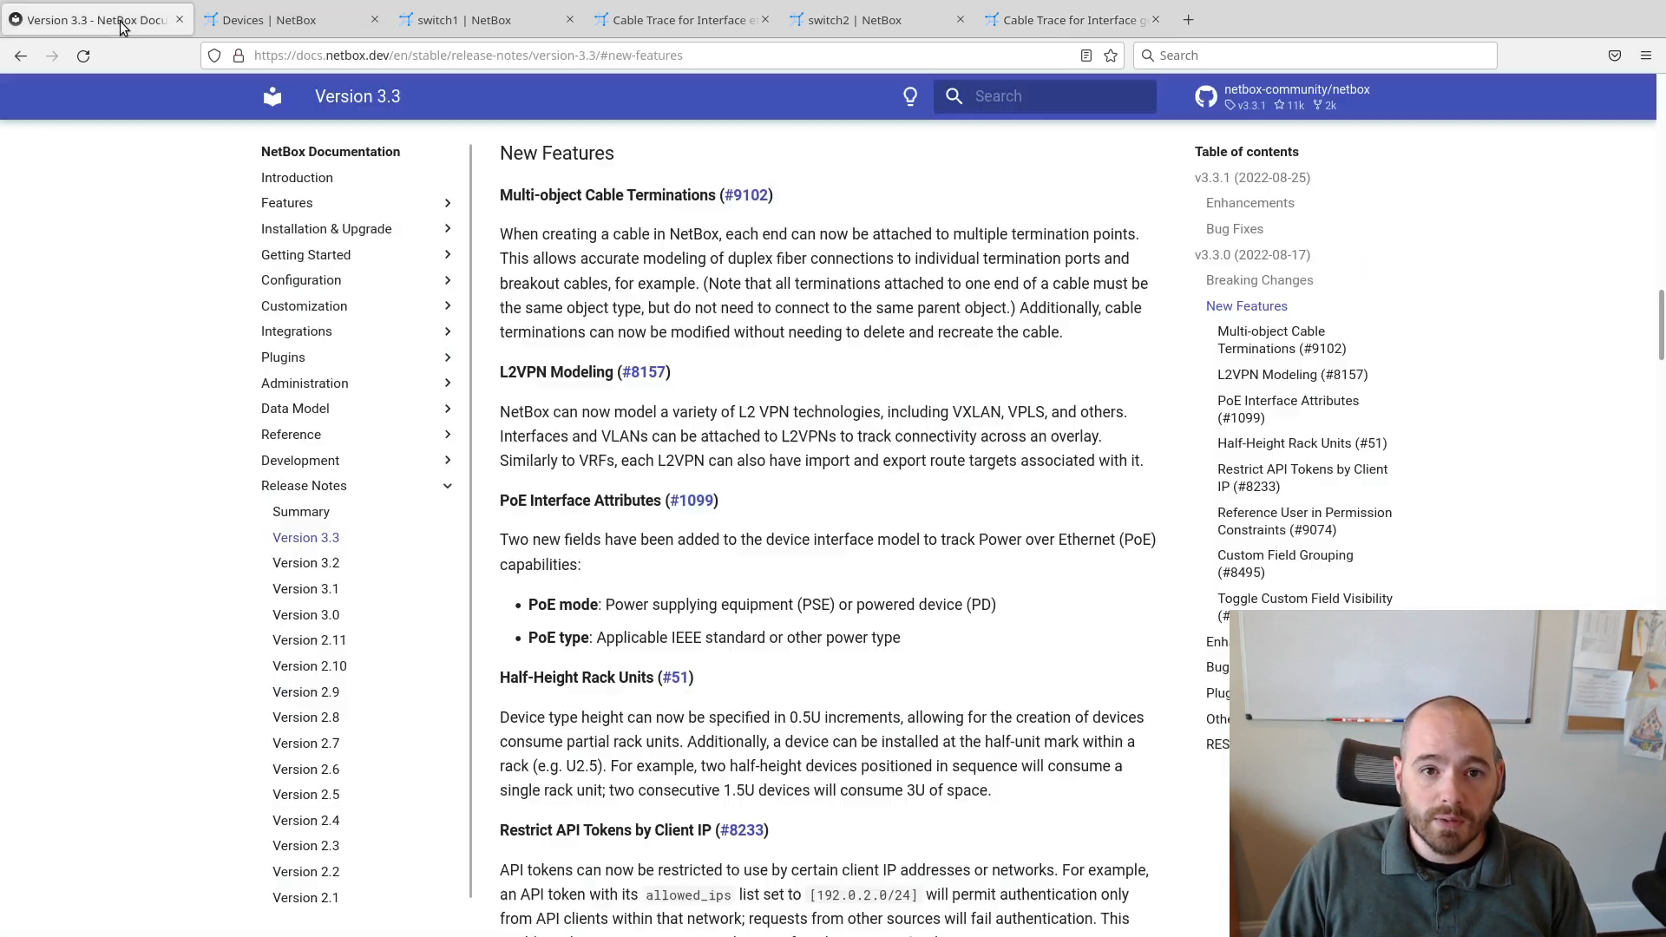